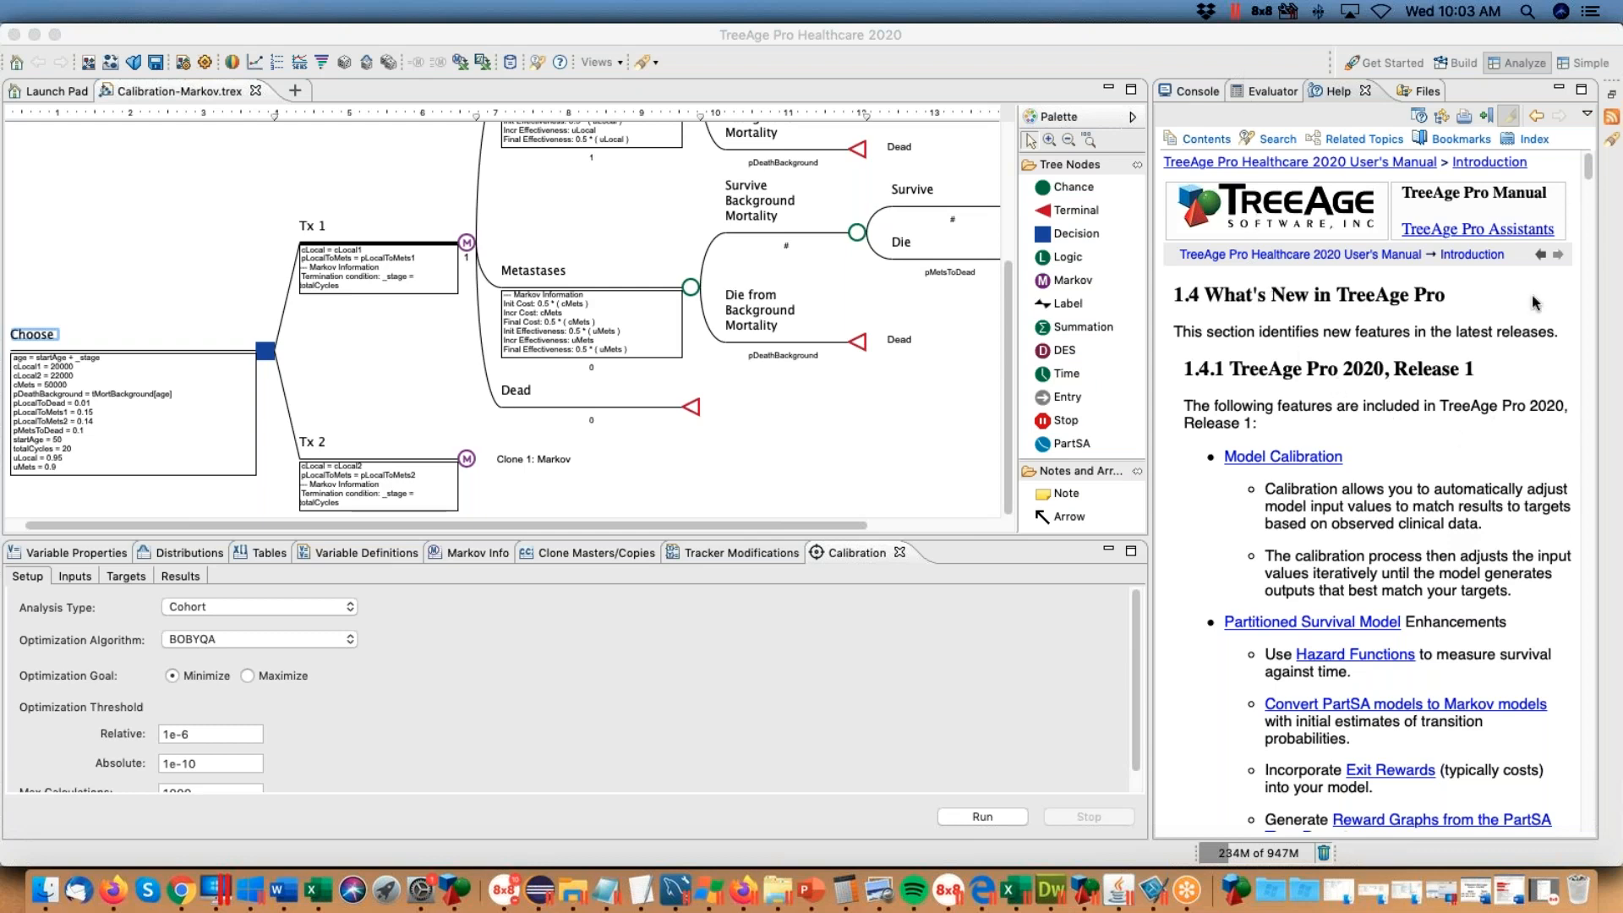
Step: Review the What's New help page for the 2020 release and open its Model Calibration chapter
mouse_move(1589, 173)
mouse_down()
mouse_move(1590, 266)
mouse_move(1589, 165)
mouse_up()
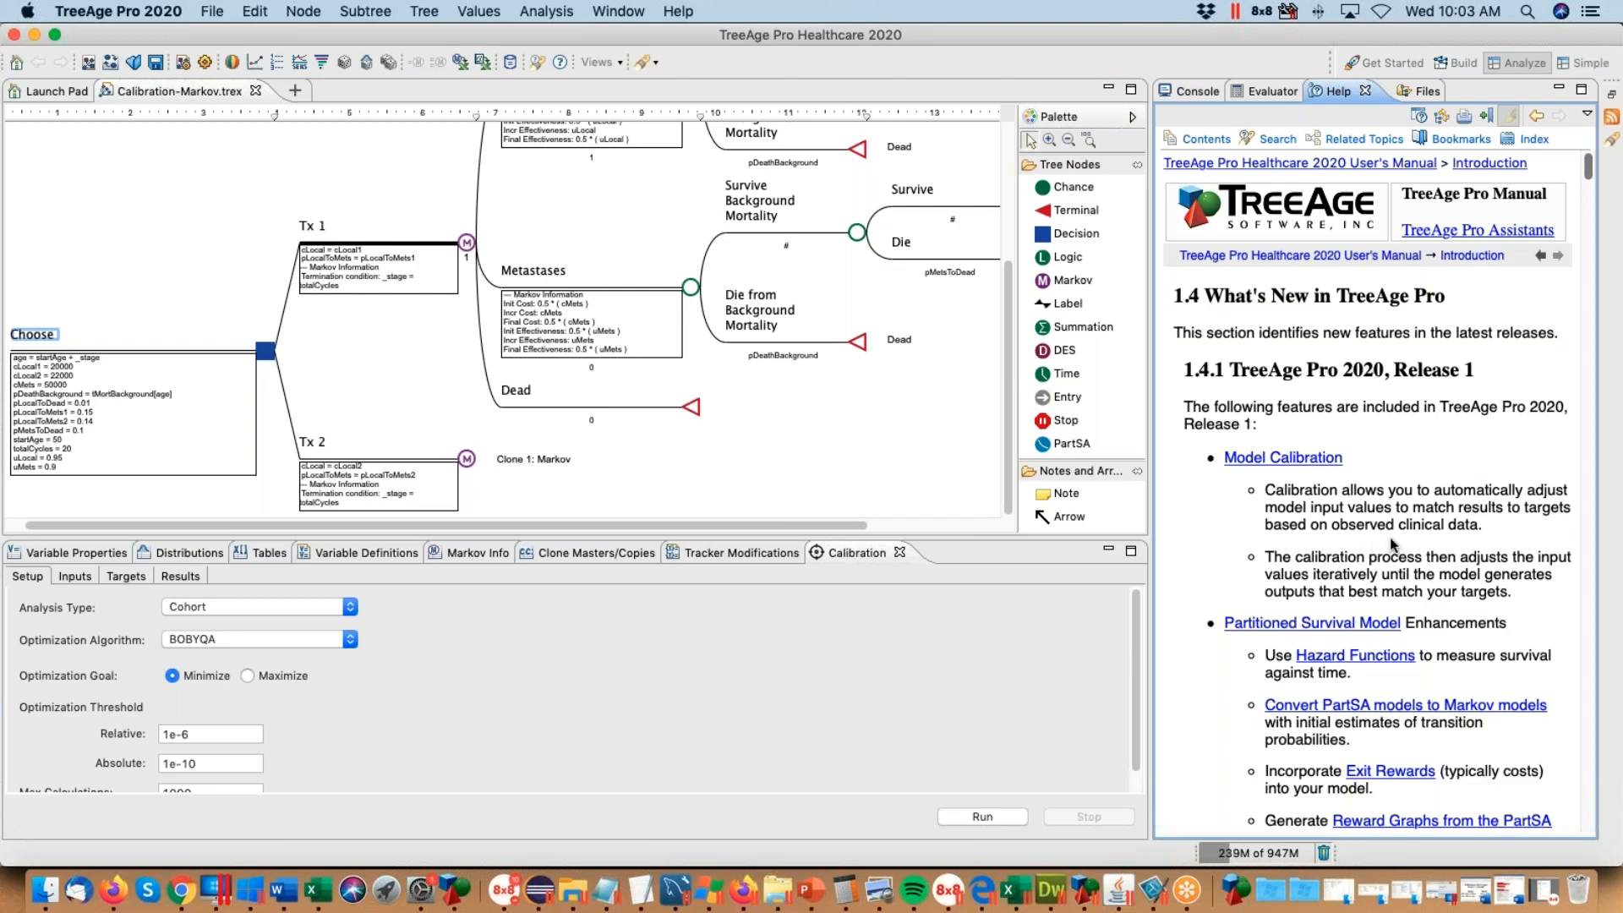
scroll(1393, 543, down, 10)
scroll(1391, 533, up, 15)
click(1342, 457)
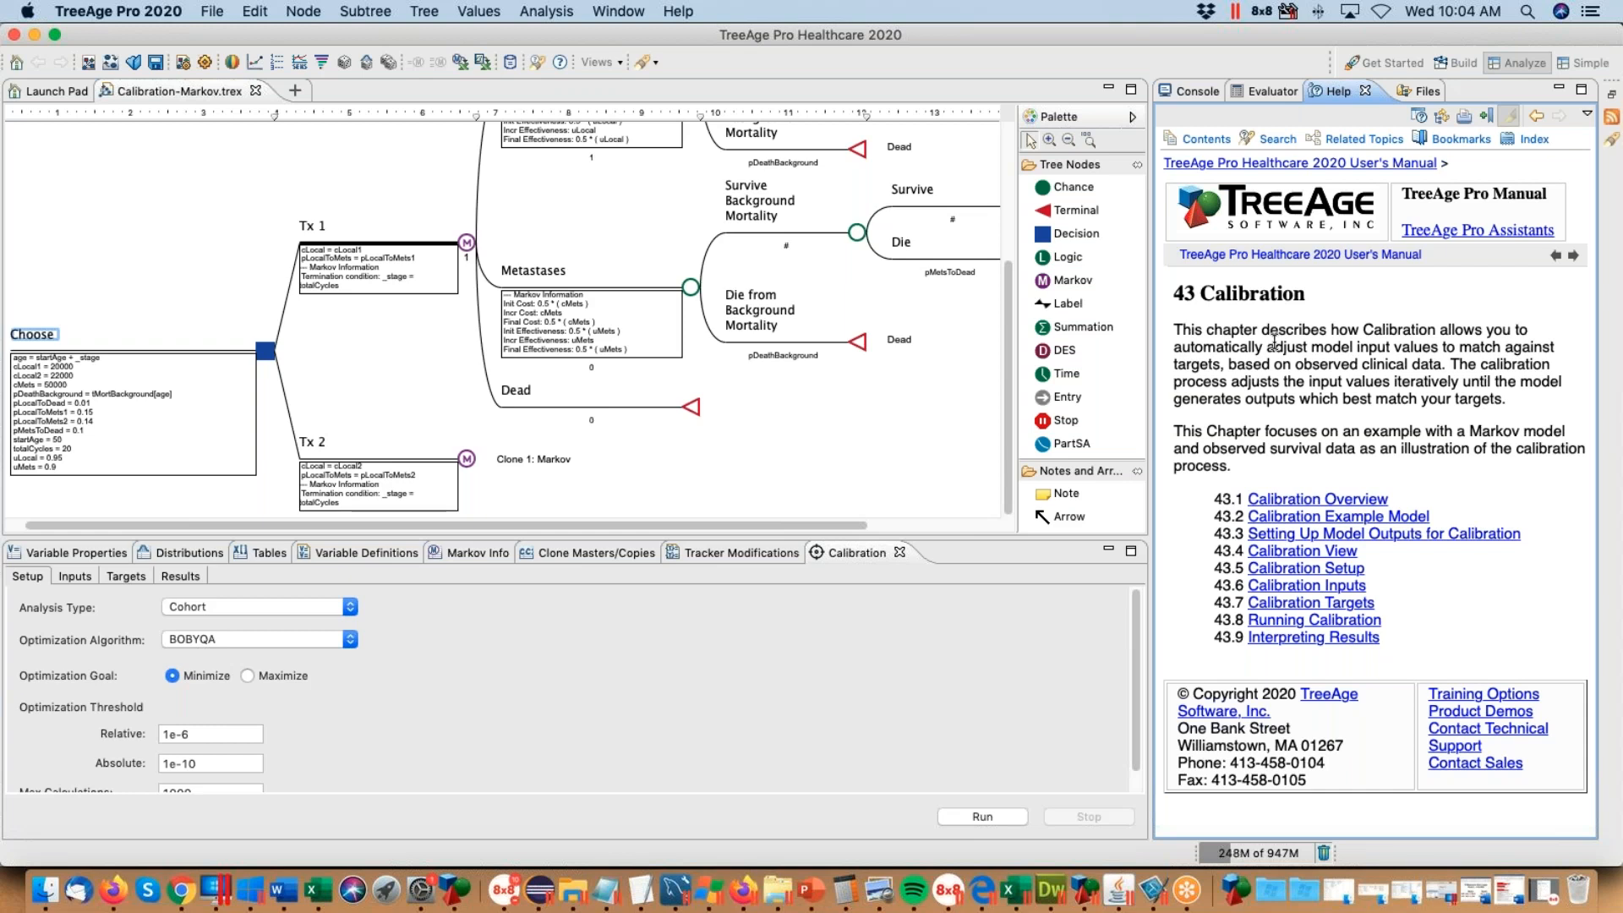
Step: Examine the Tx 1 Markov node, the Metastases state and its Survive Background Mortality branch in the tree
click(689, 287)
click(466, 245)
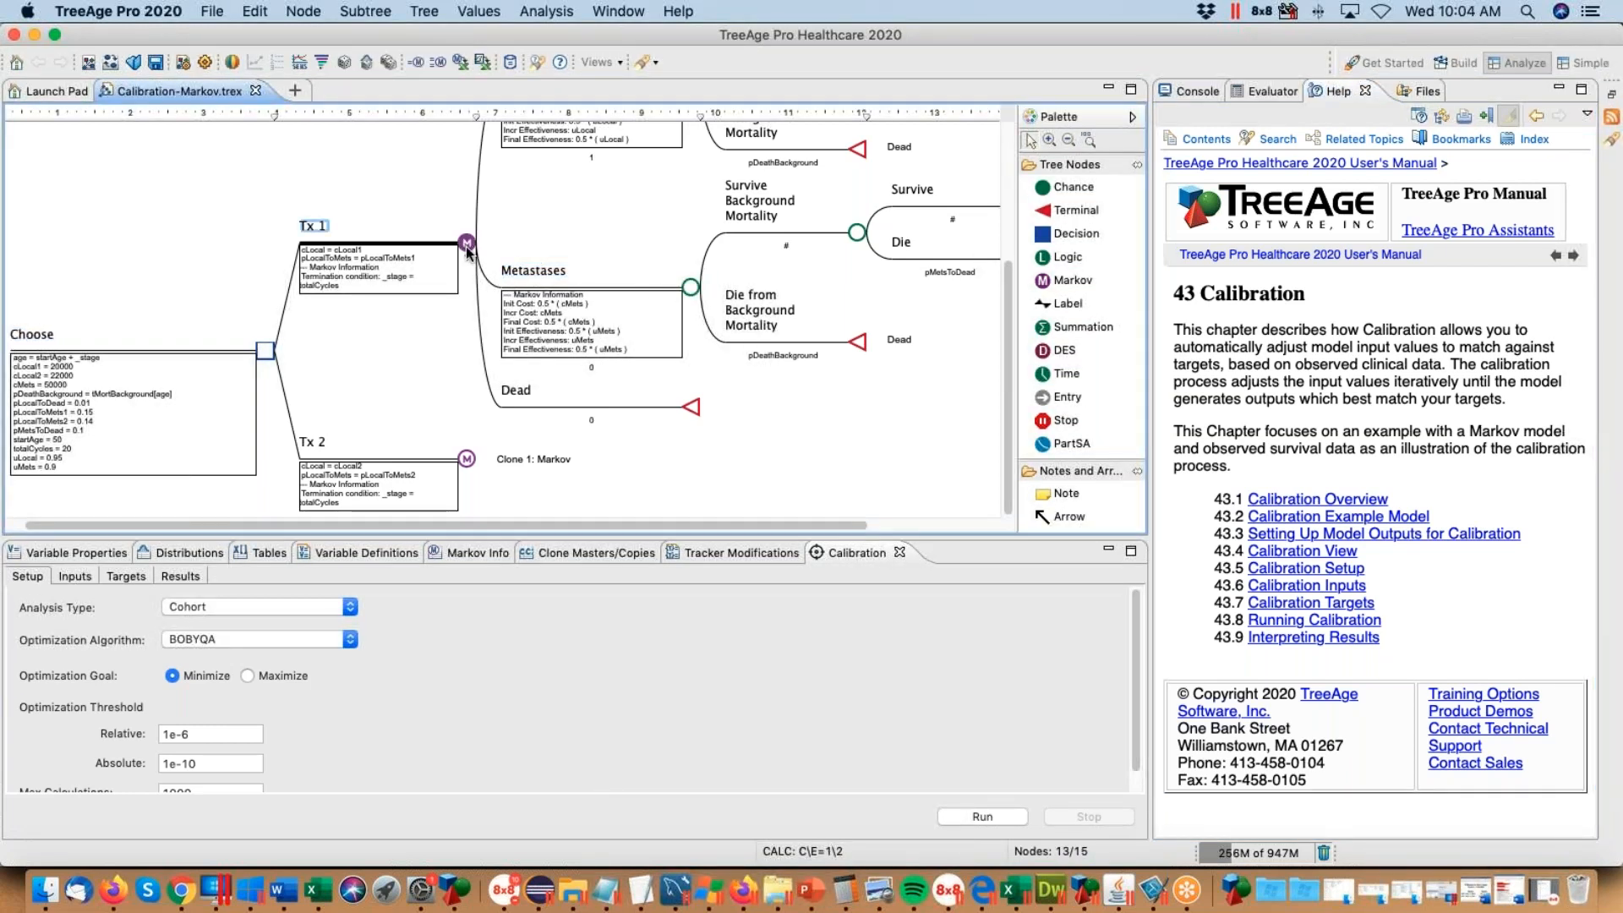
click(856, 234)
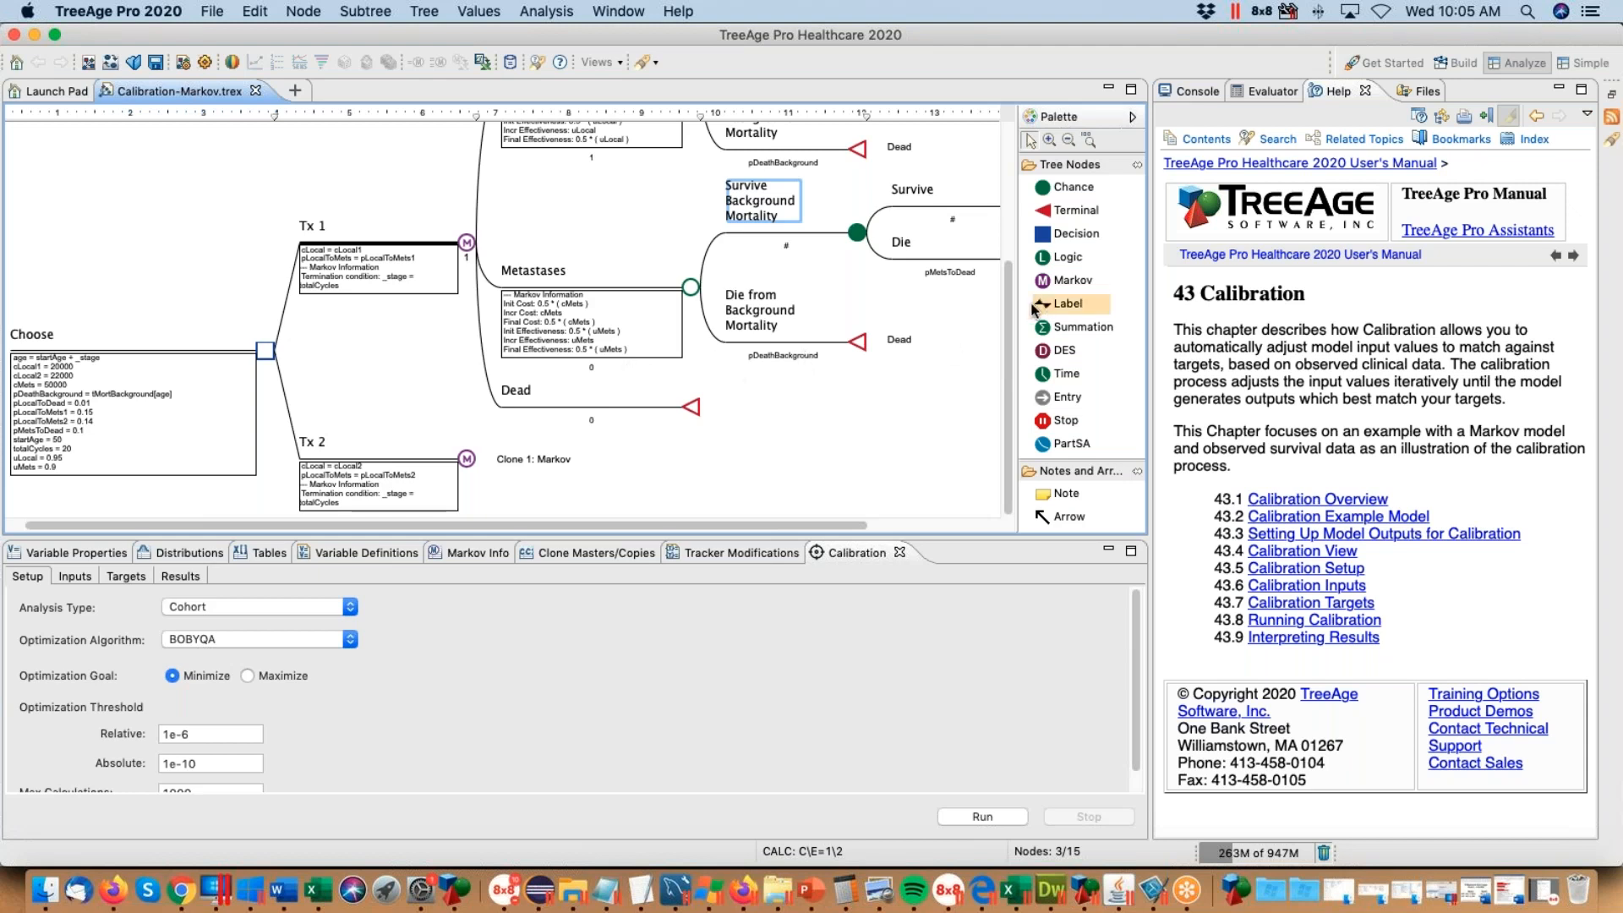
drag(1009, 321, 1004, 213)
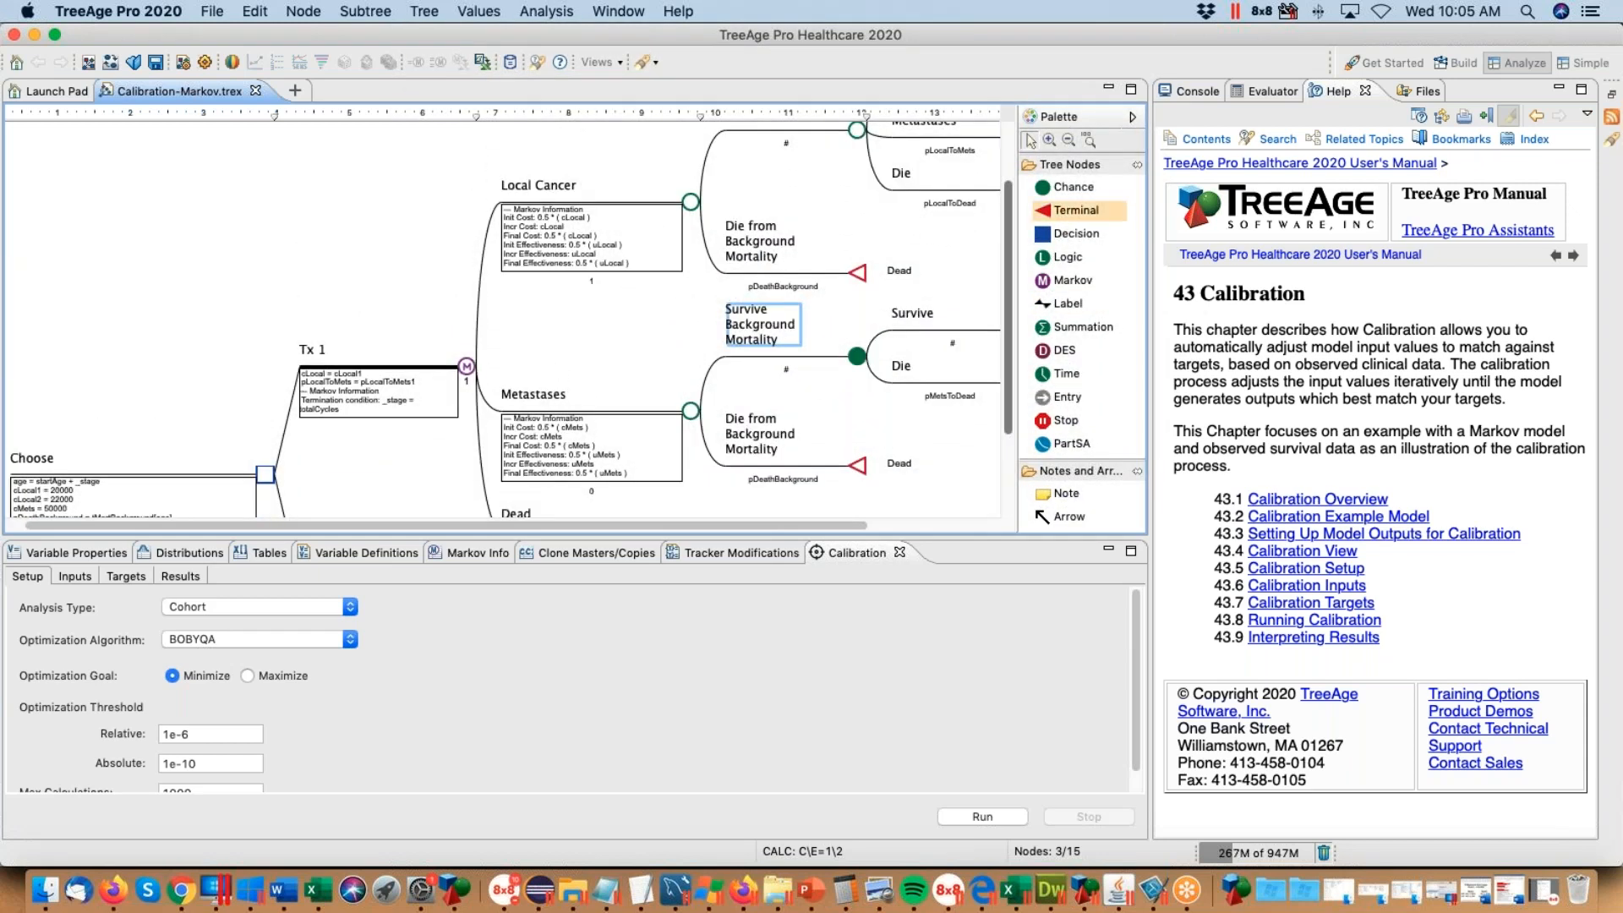
Step: Find Calibration-Markov.trex among the Healthcare example models and look up the project command for recreating the tutorial examples
click(1428, 93)
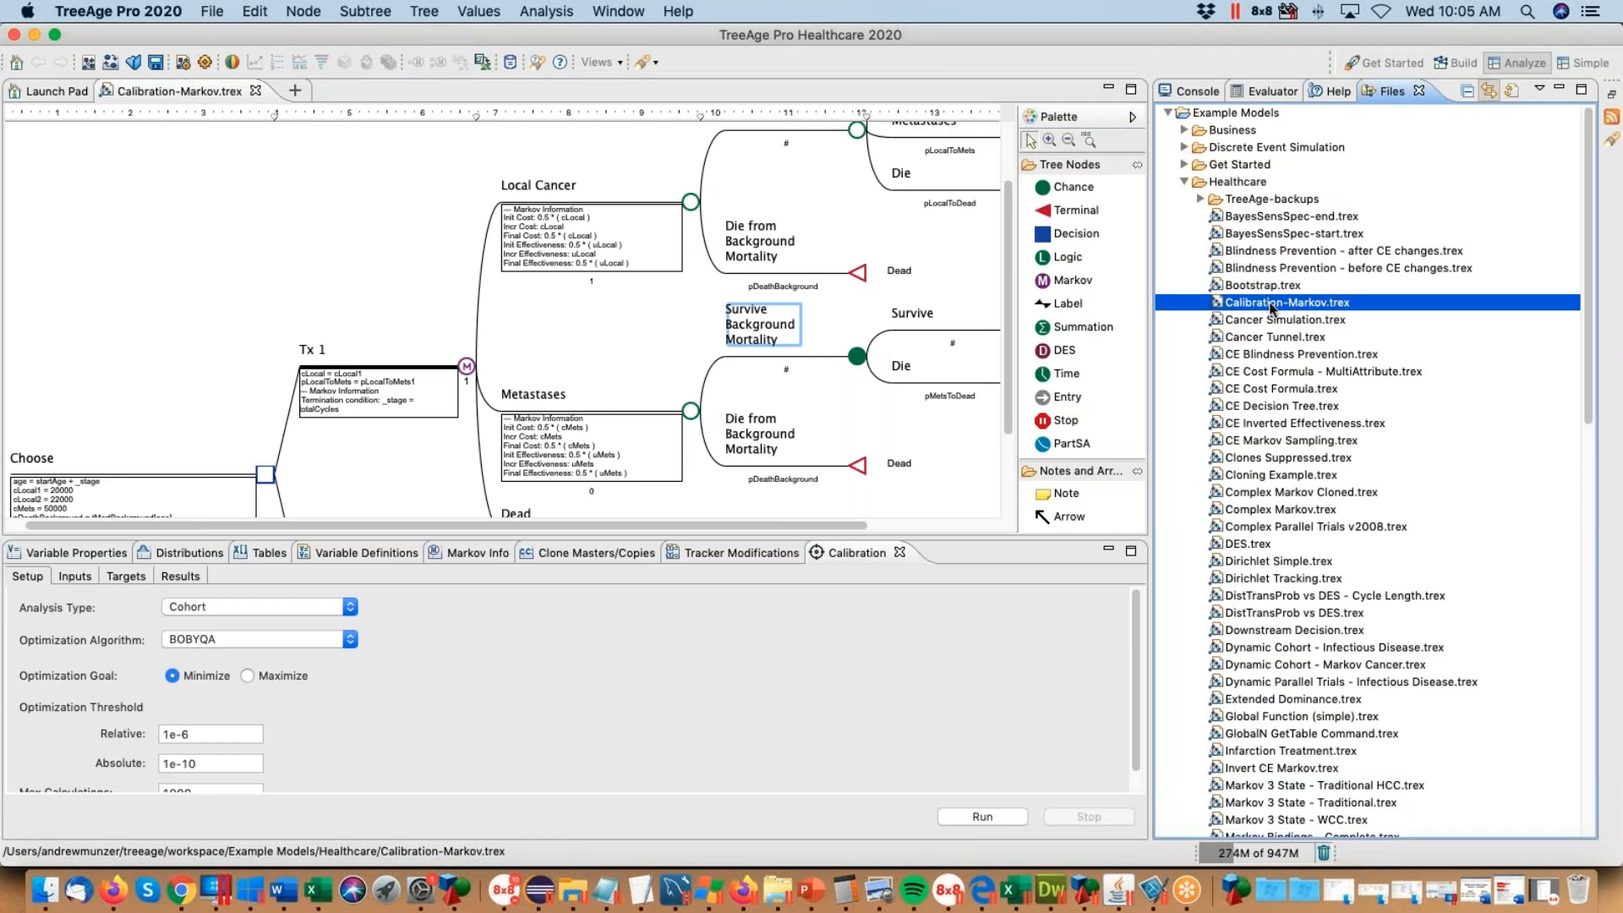
right_click(1235, 117)
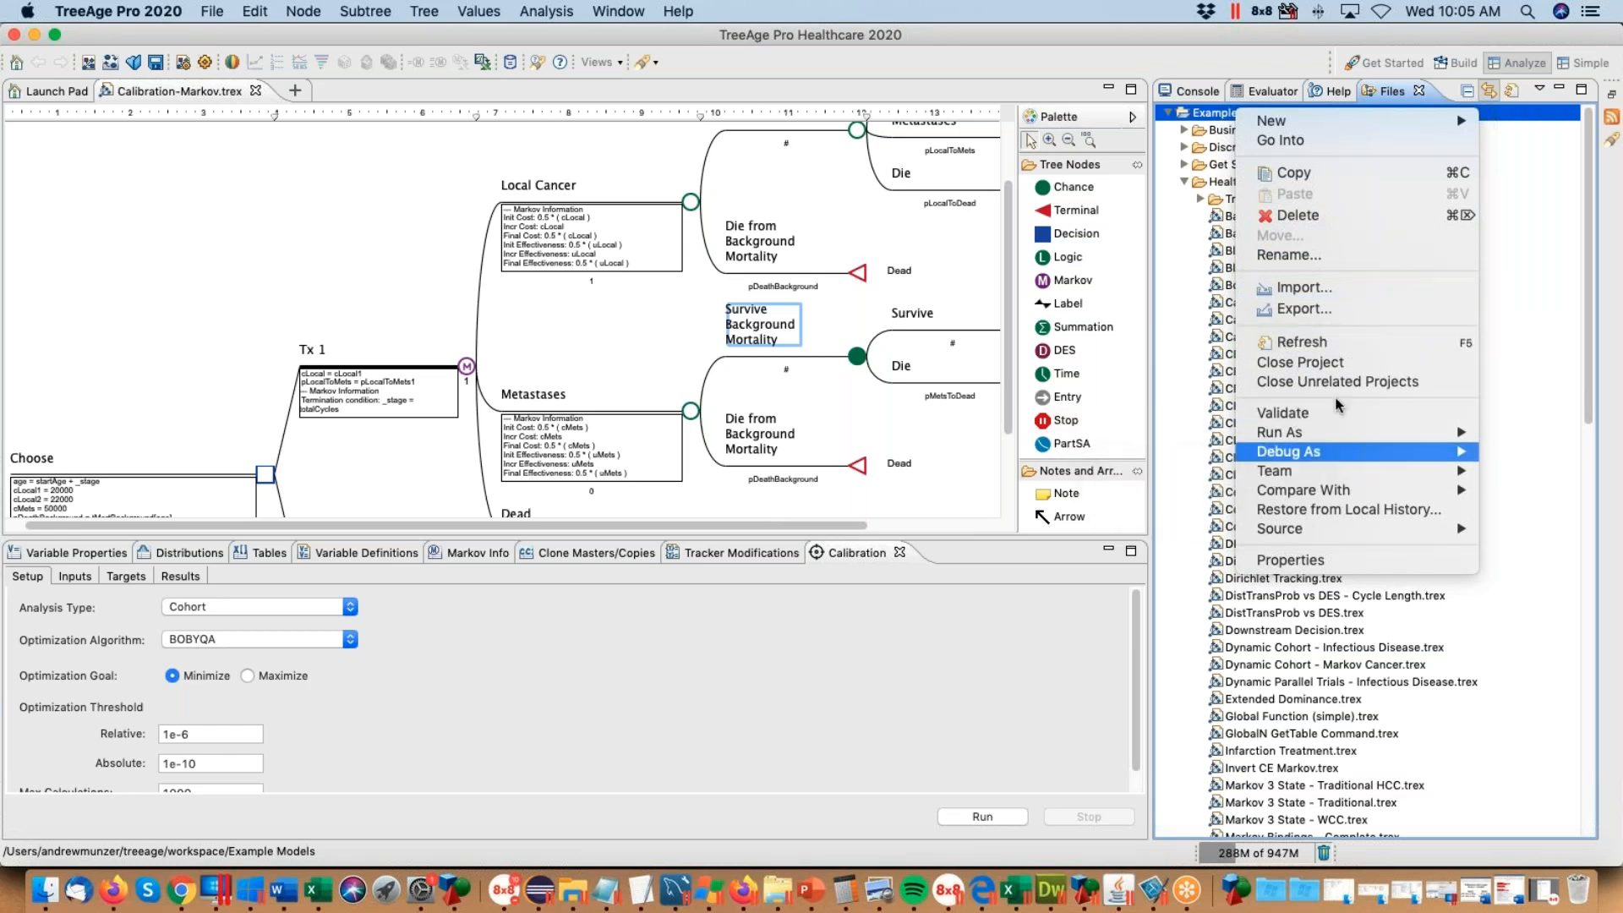
key(F5)
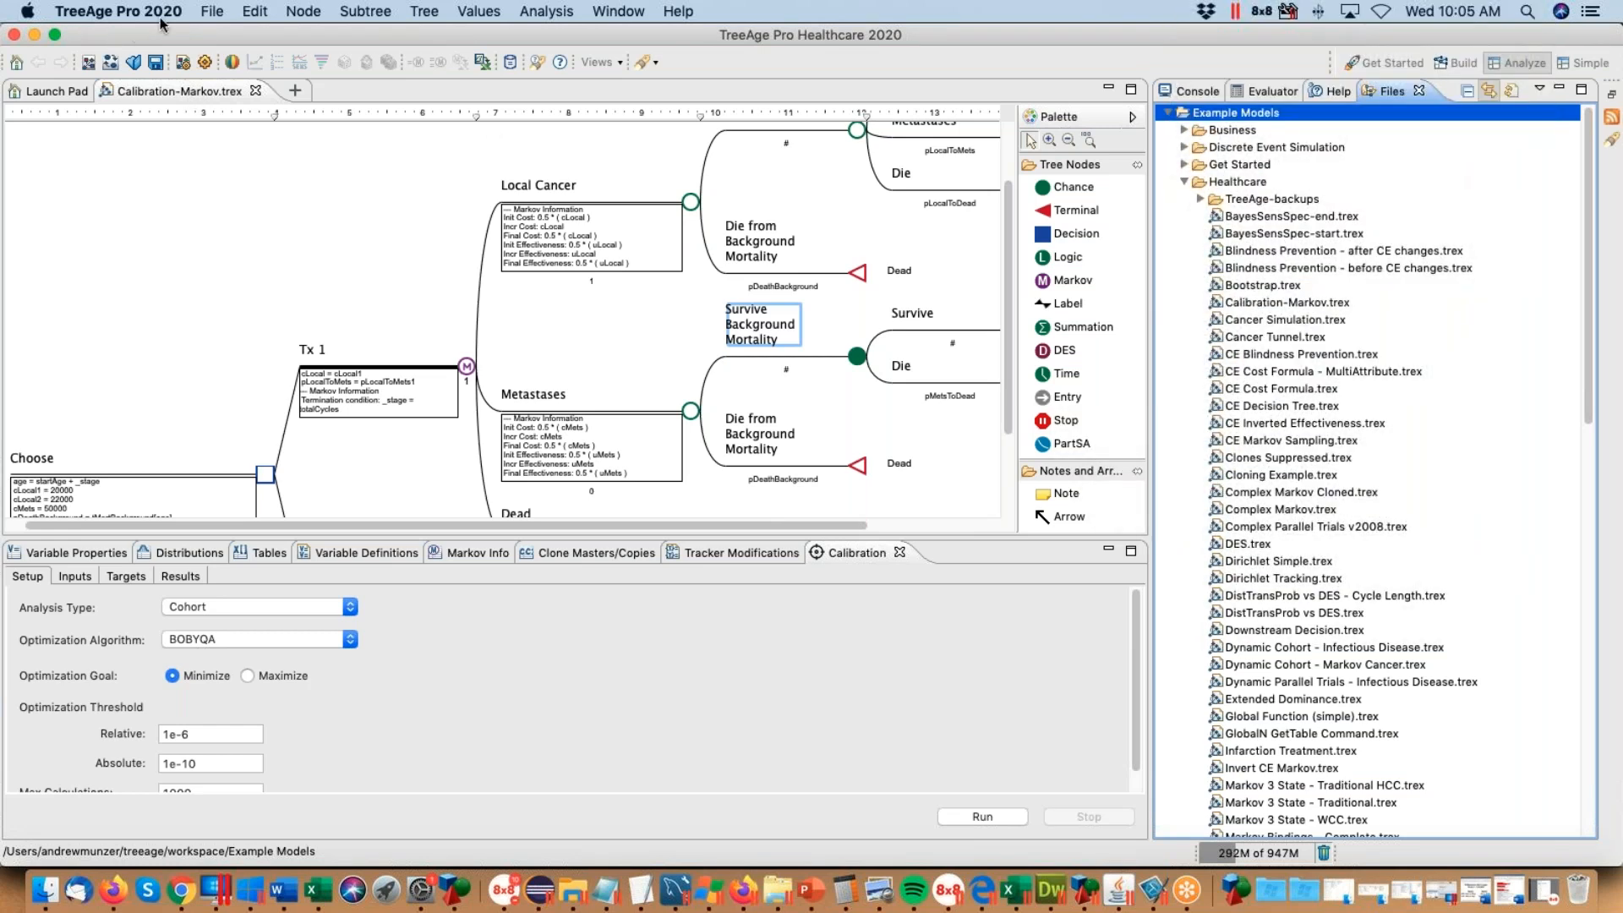
click(211, 11)
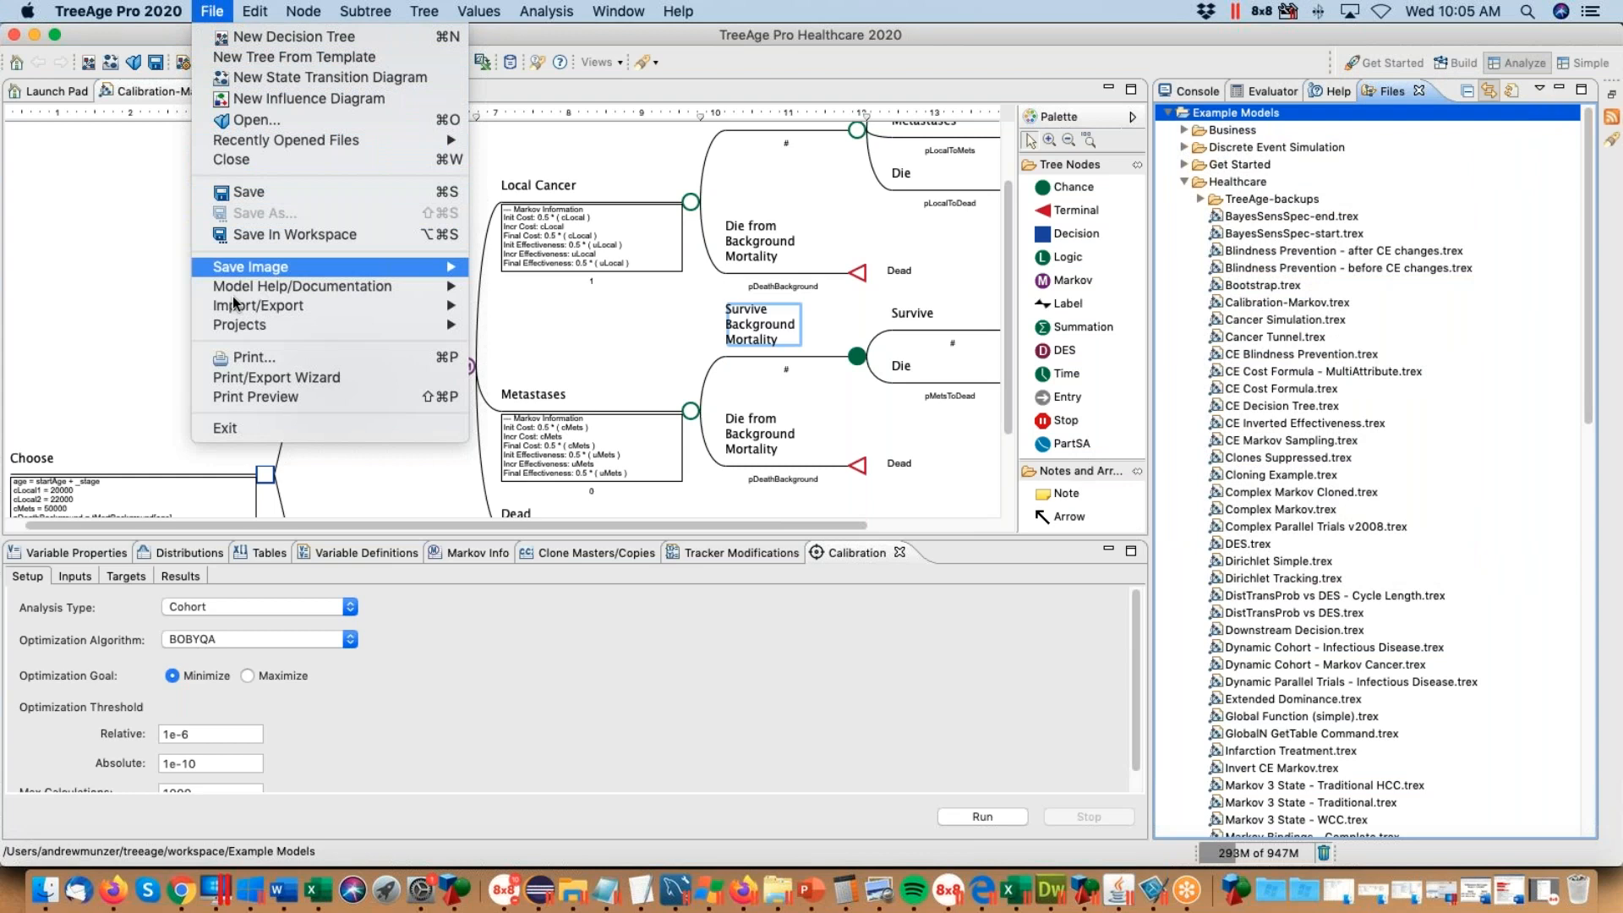
mouse_move(245, 328)
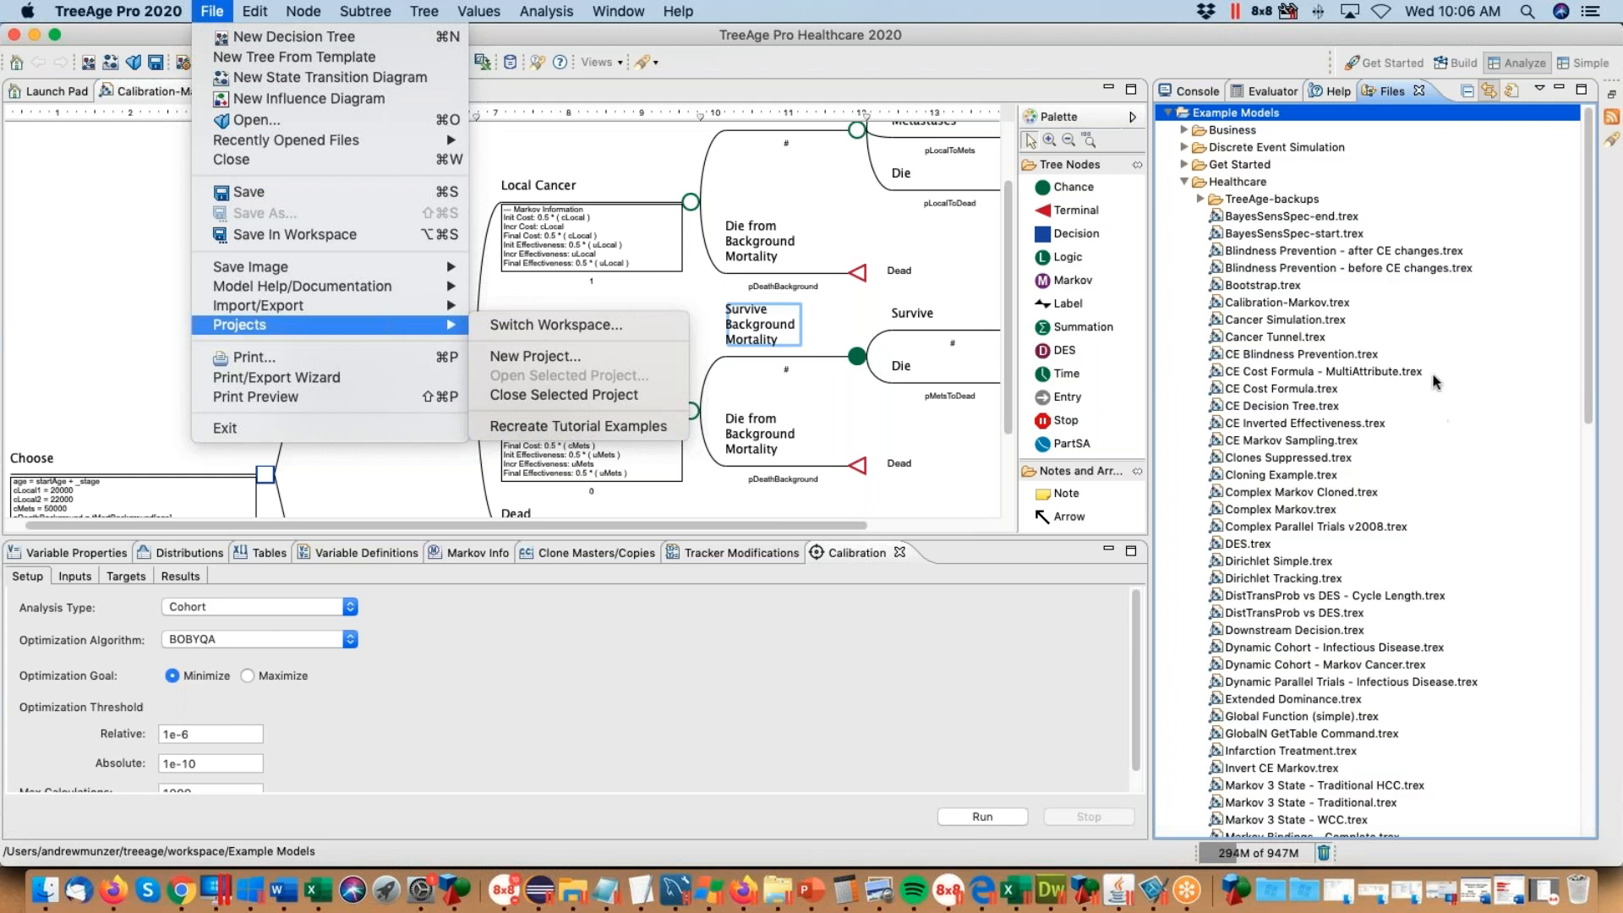
click(1282, 307)
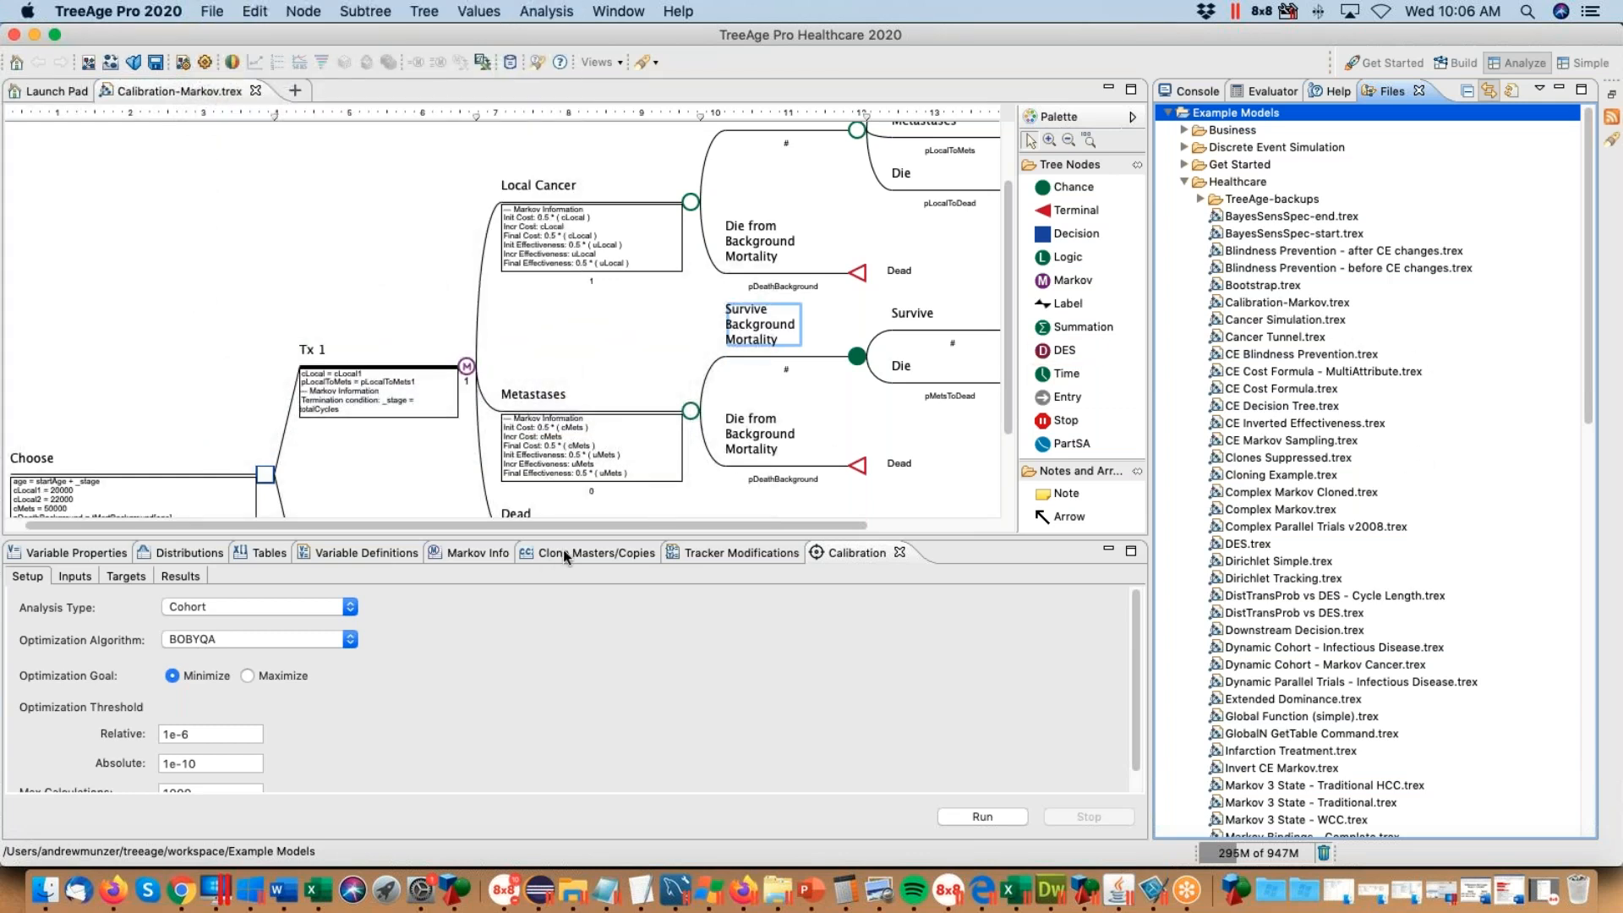
Step: Examine the Local Cancer and Metastases state branches through to their terminal nodes
drag(570, 524, 708, 529)
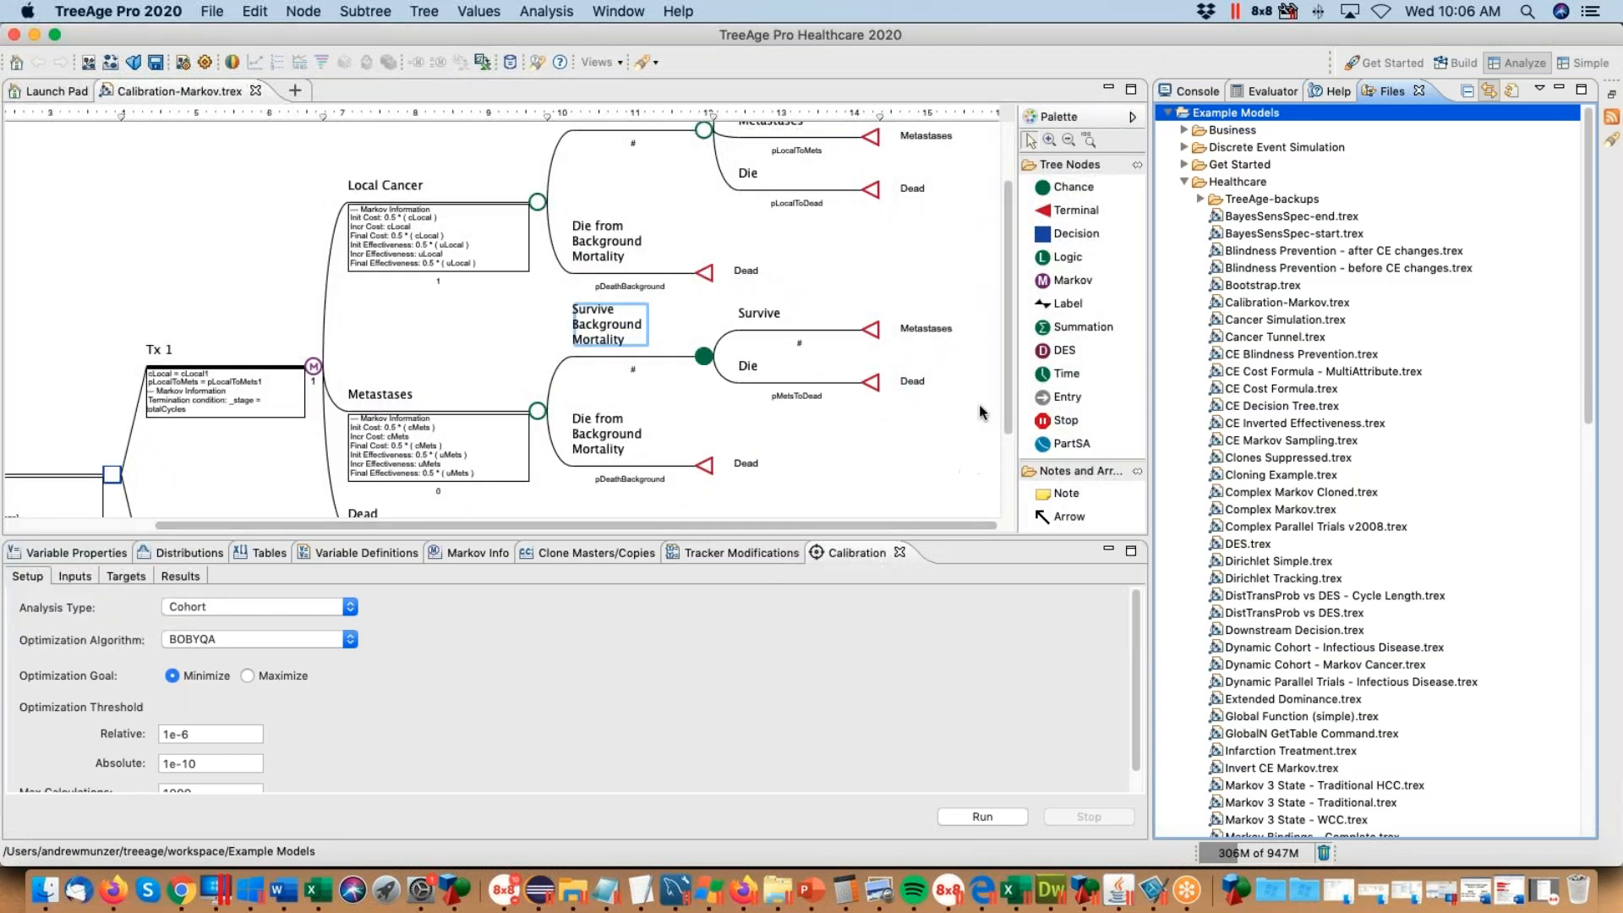
scroll(1008, 377, up, 3)
scroll(1010, 381, down, 3)
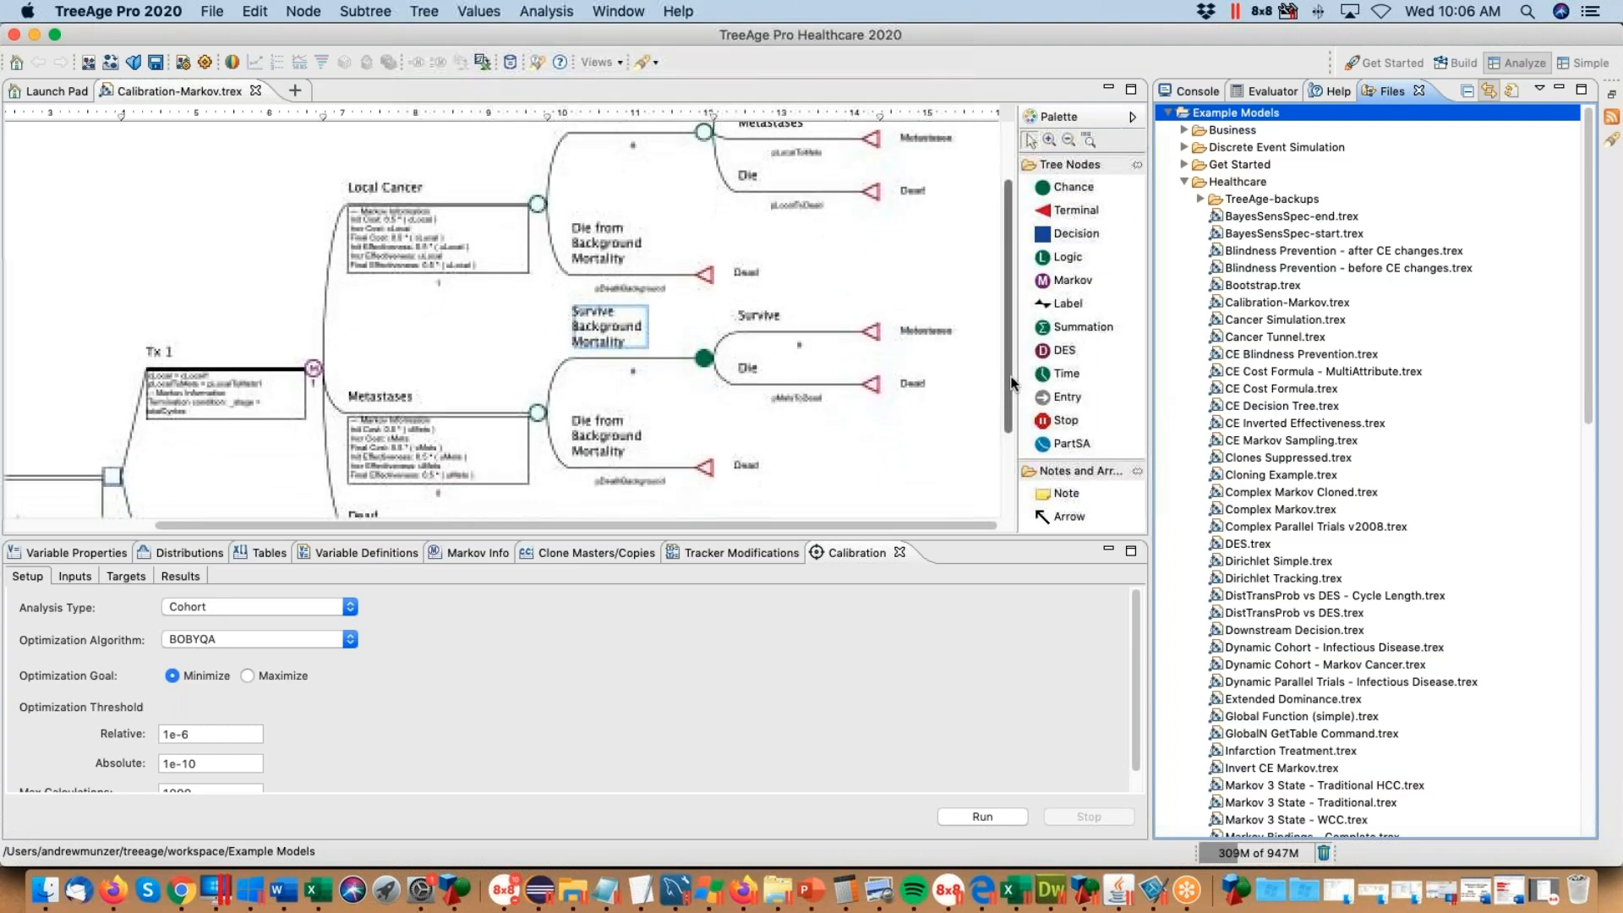
scroll(1012, 383, down, 1)
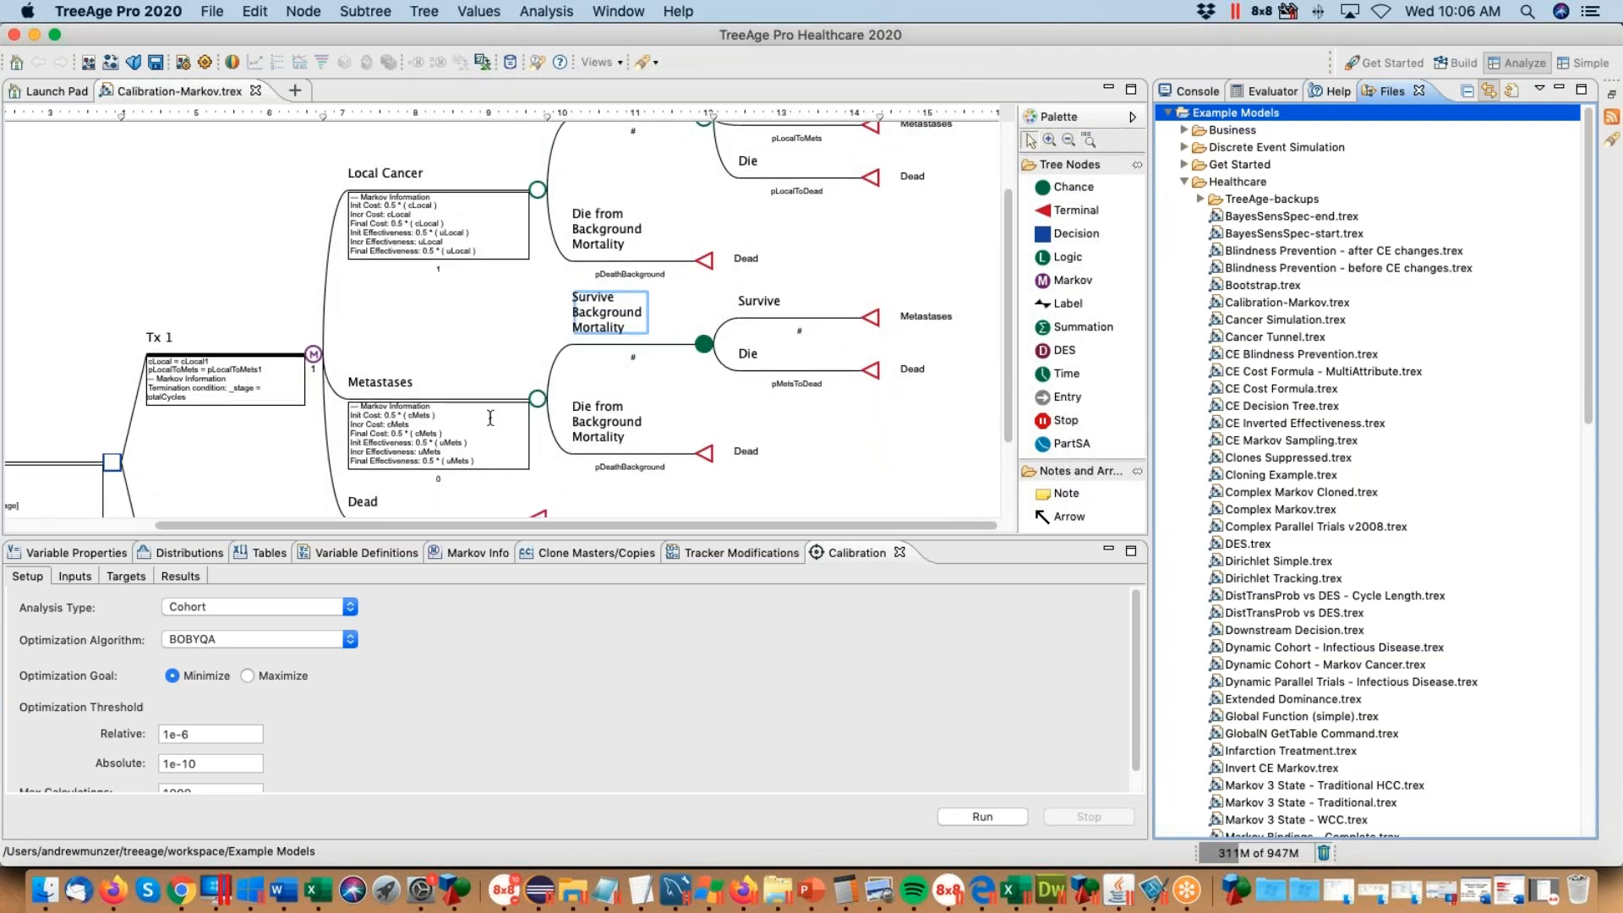
scroll(1010, 324, up, 4)
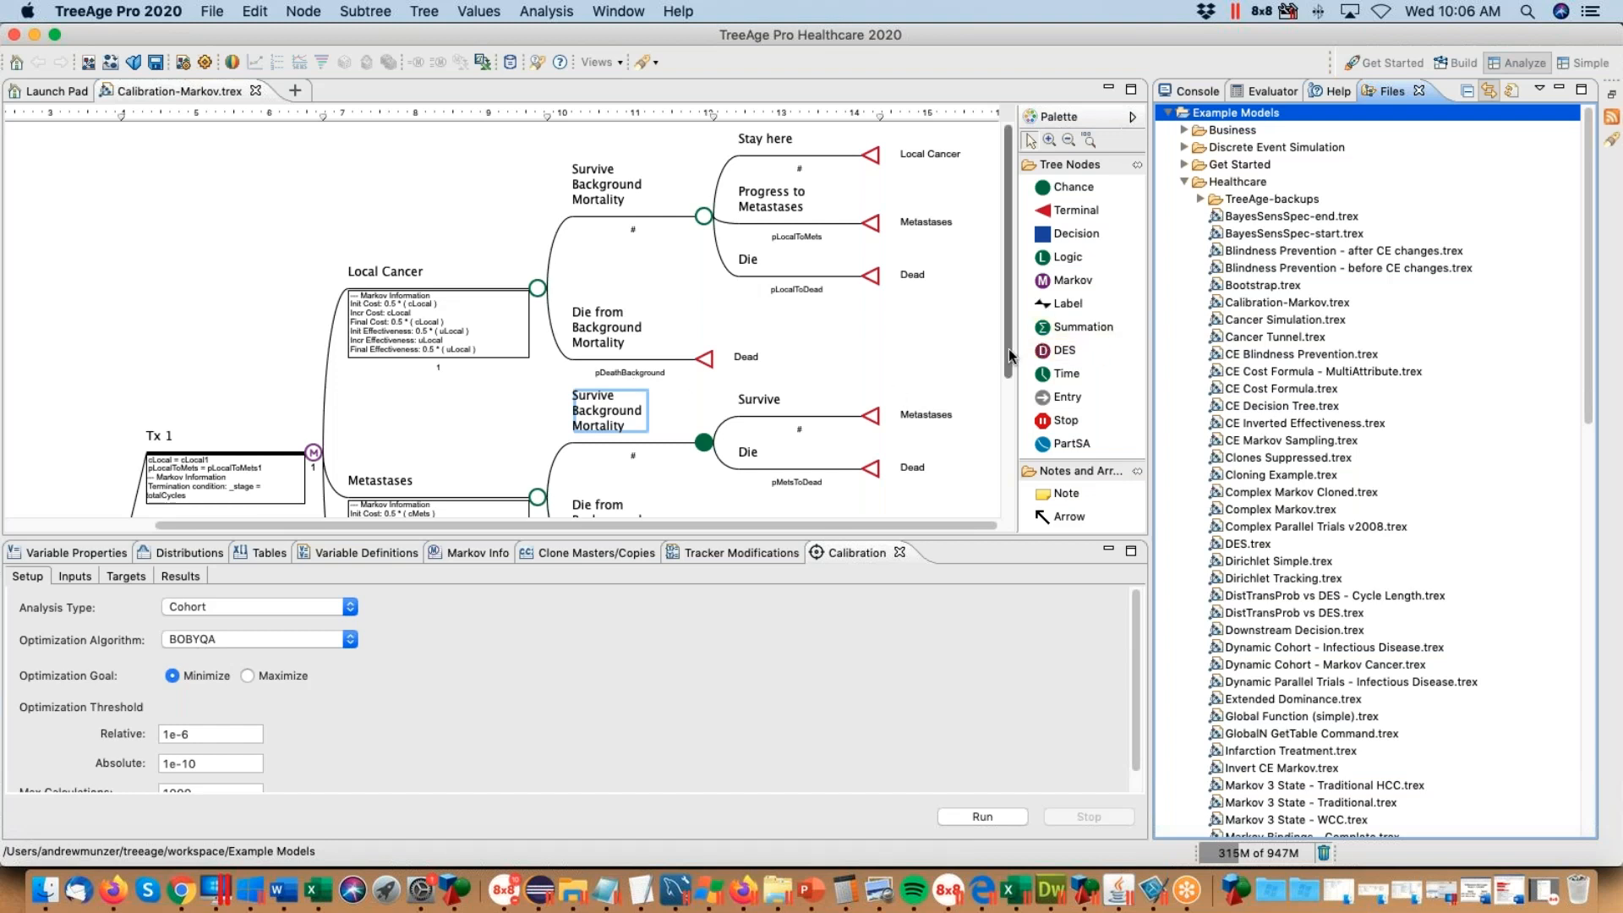
scroll(1009, 372, down, 3)
scroll(1009, 379, down, 2)
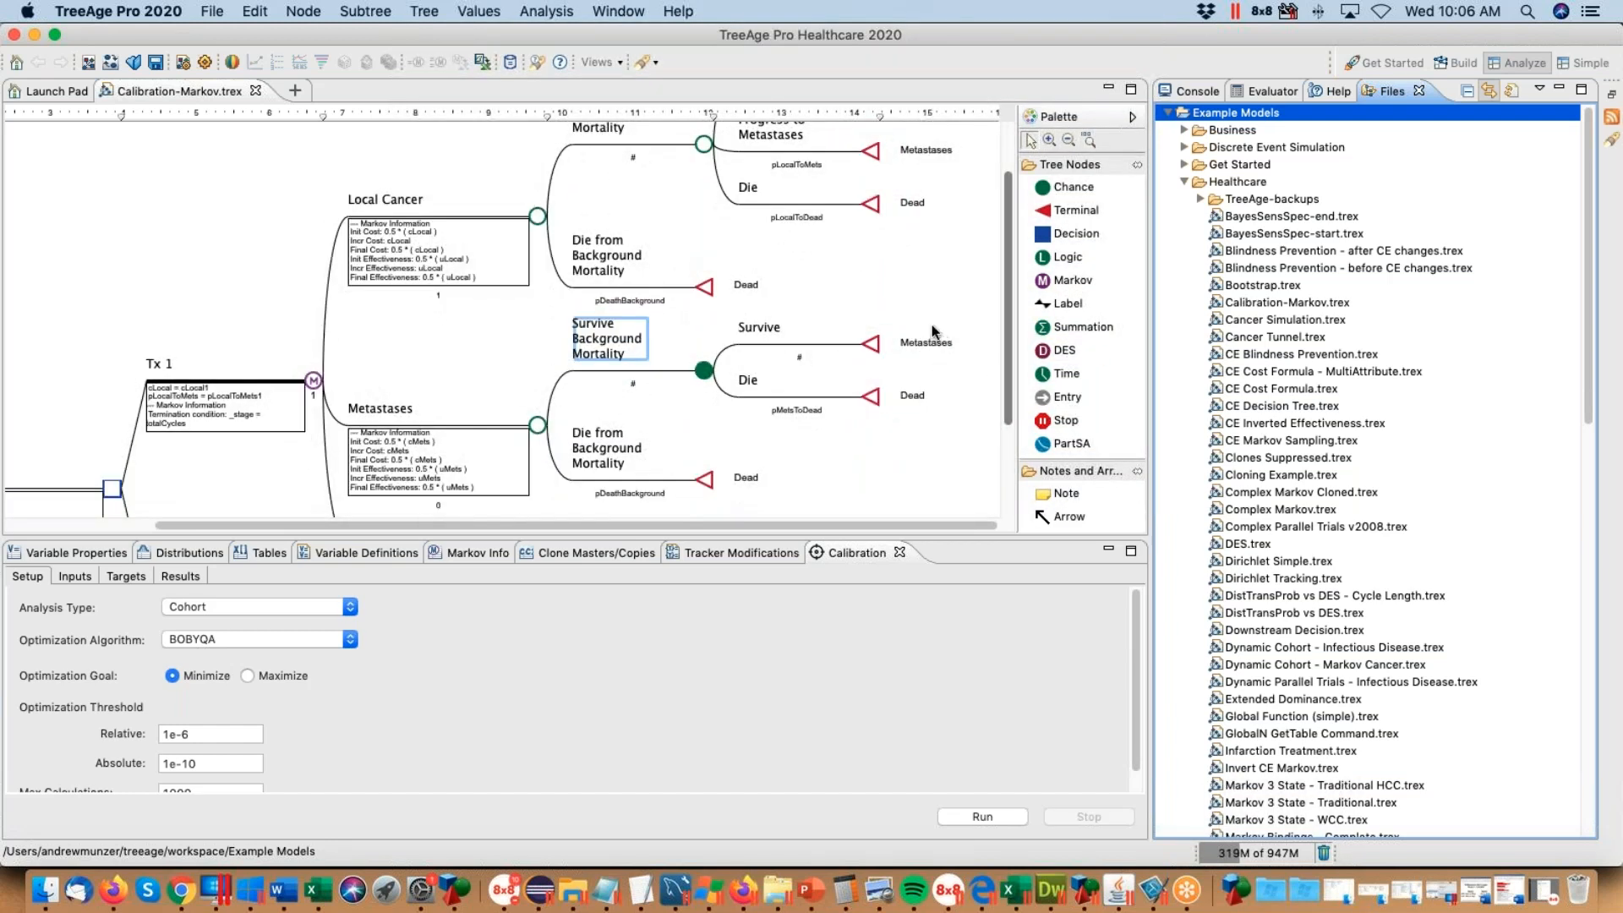
Step: Inspect the transition probabilities pLocalToMets, pLocalToDead and pMetsToDead on the tree's progression and death branches without changing them
click(805, 163)
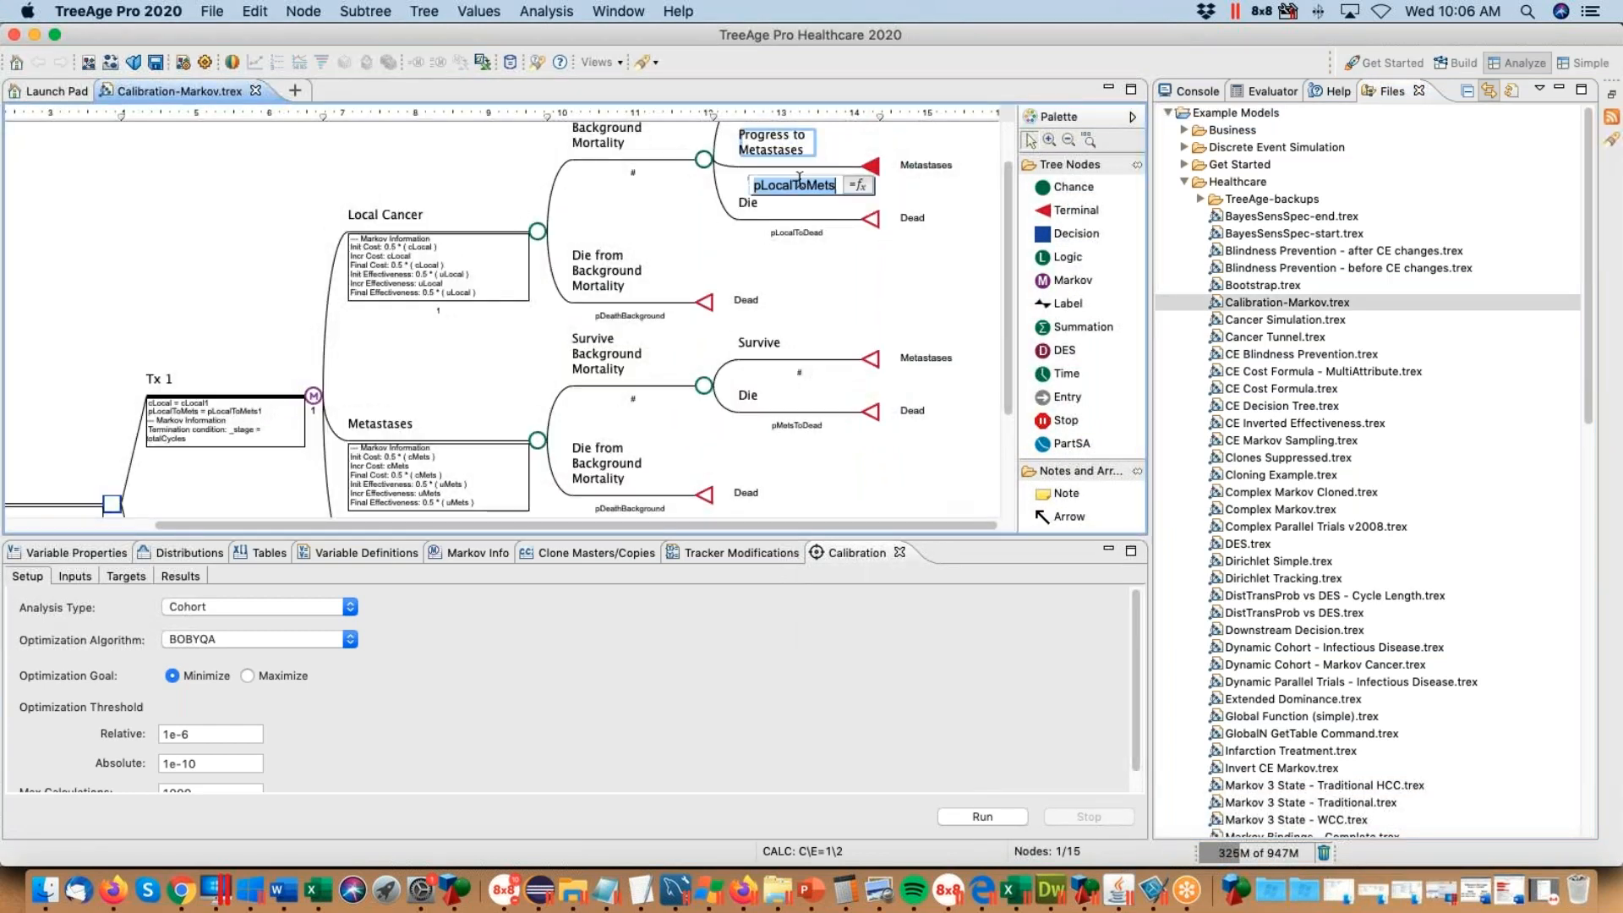
click(803, 233)
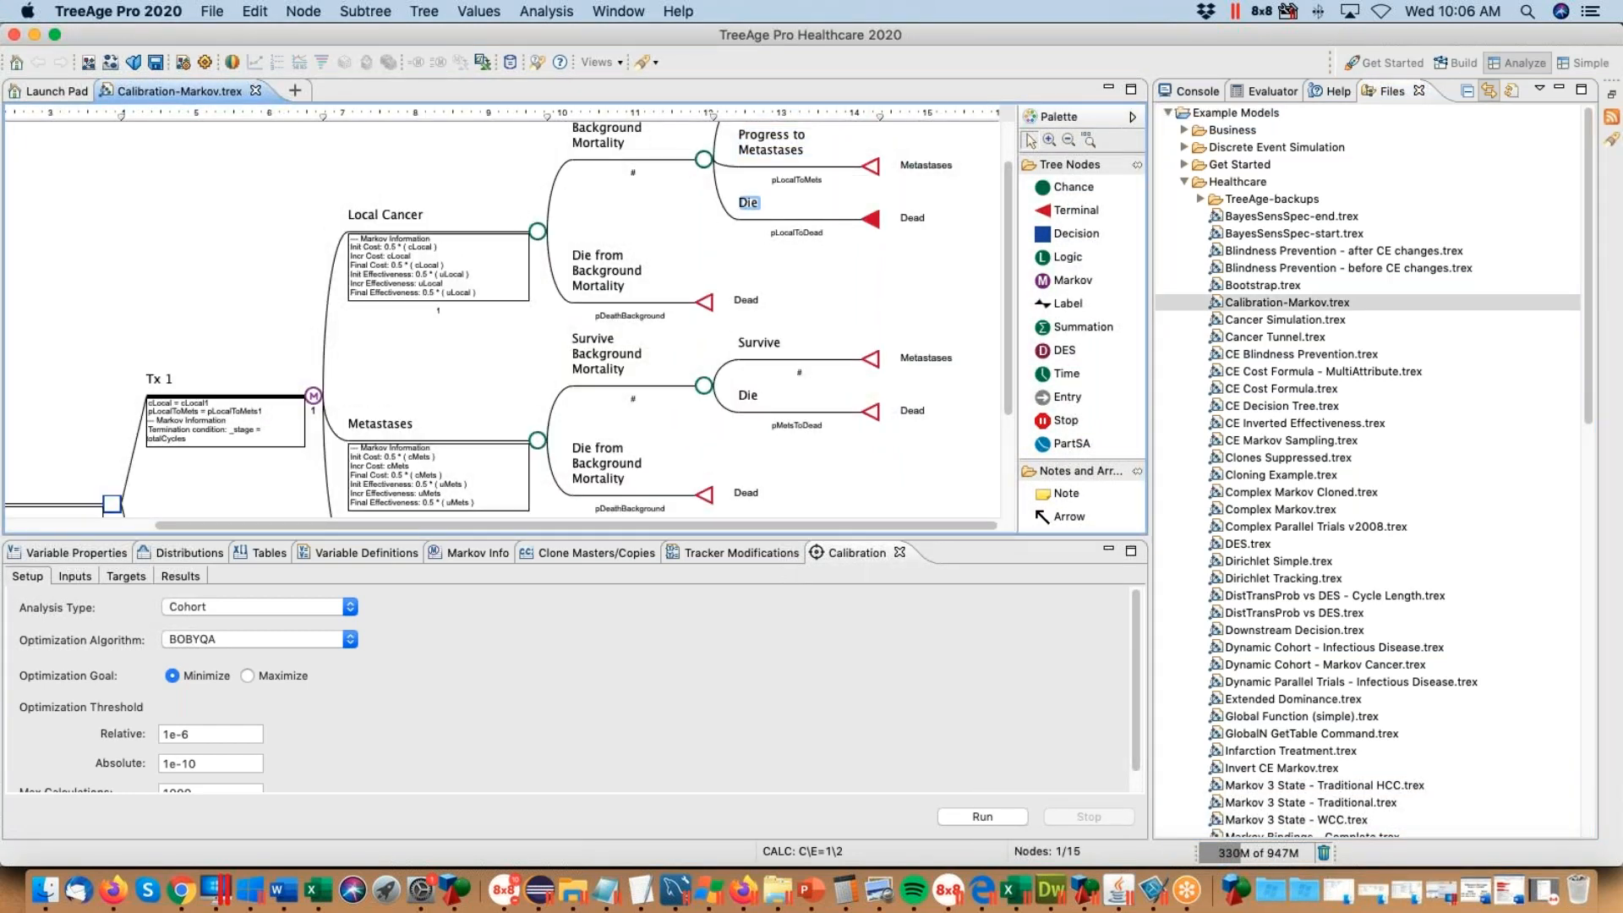
click(799, 233)
click(816, 423)
click(818, 424)
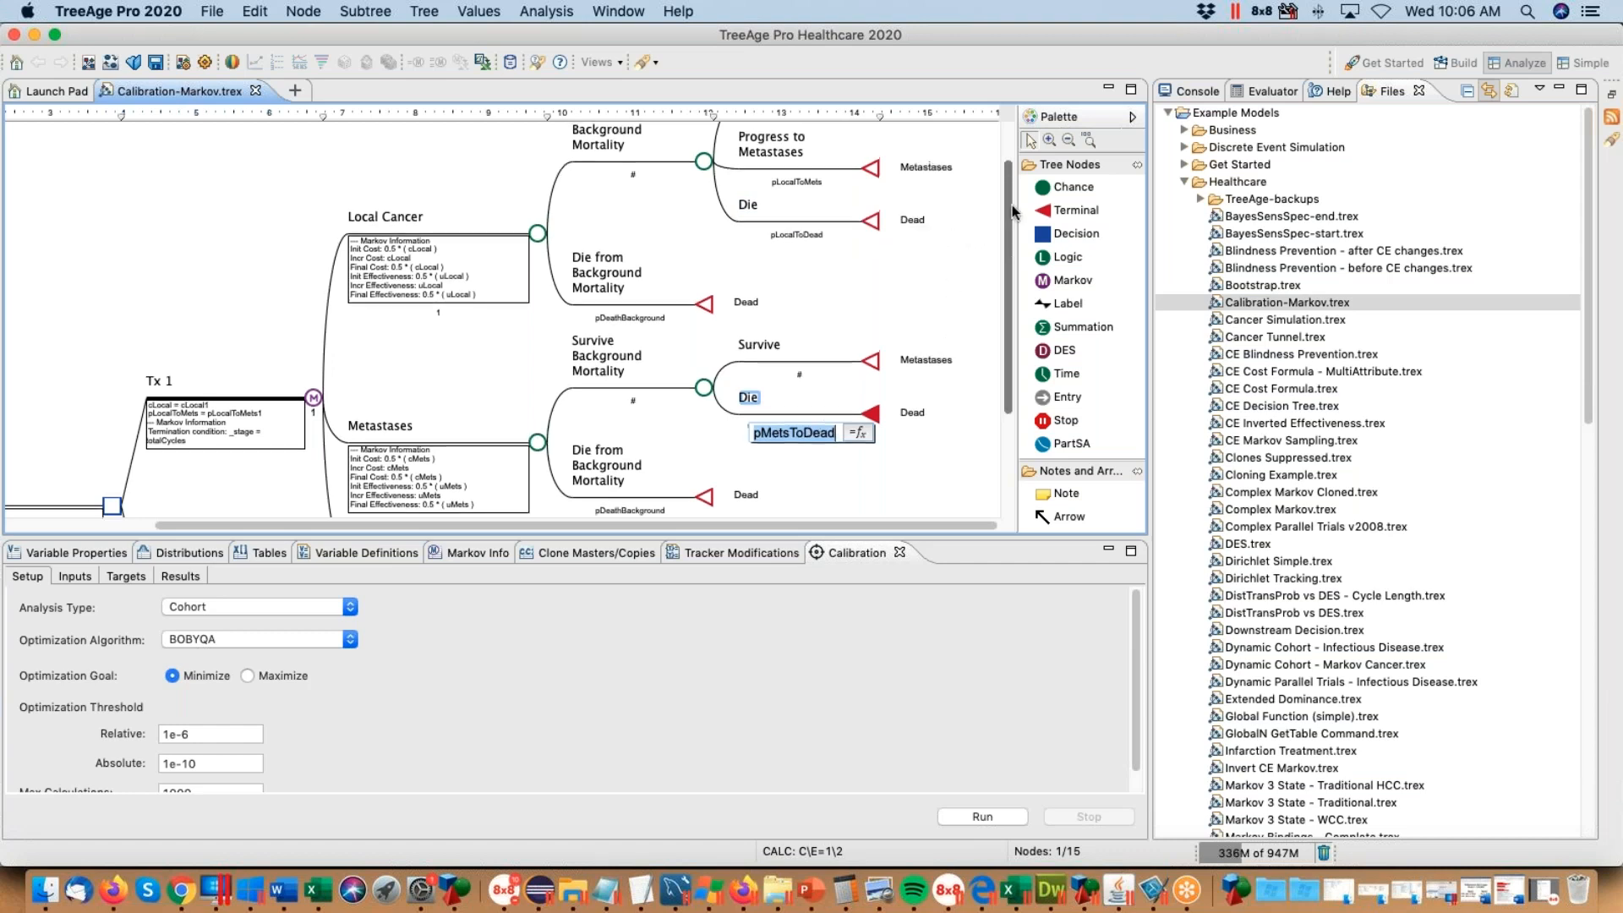
scroll(1004, 218, up, 2)
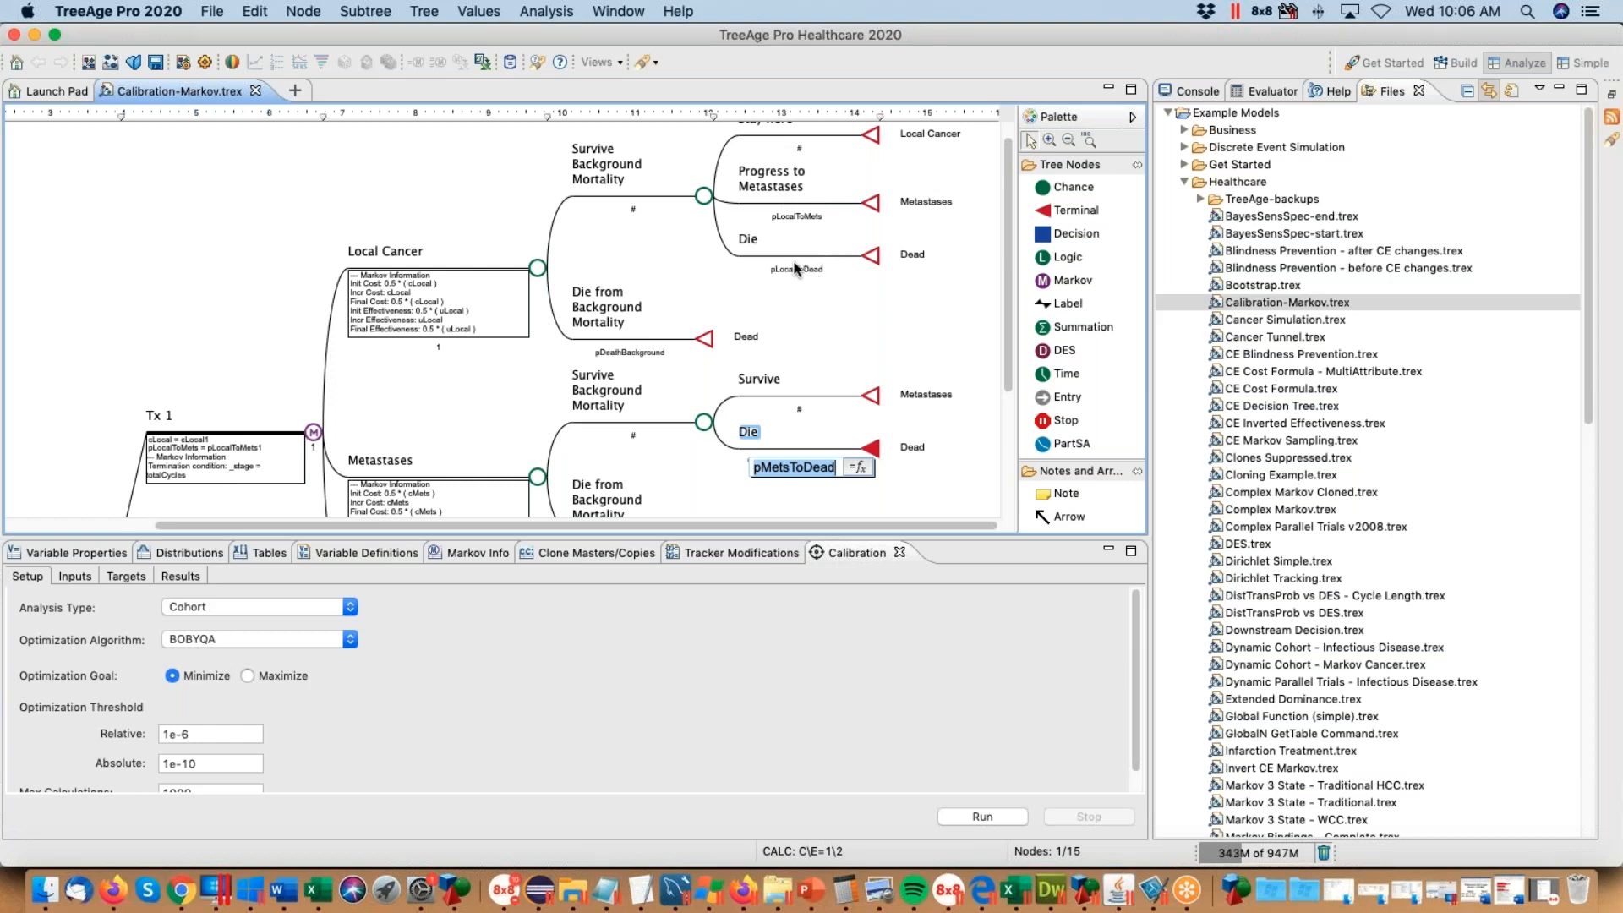
click(918, 499)
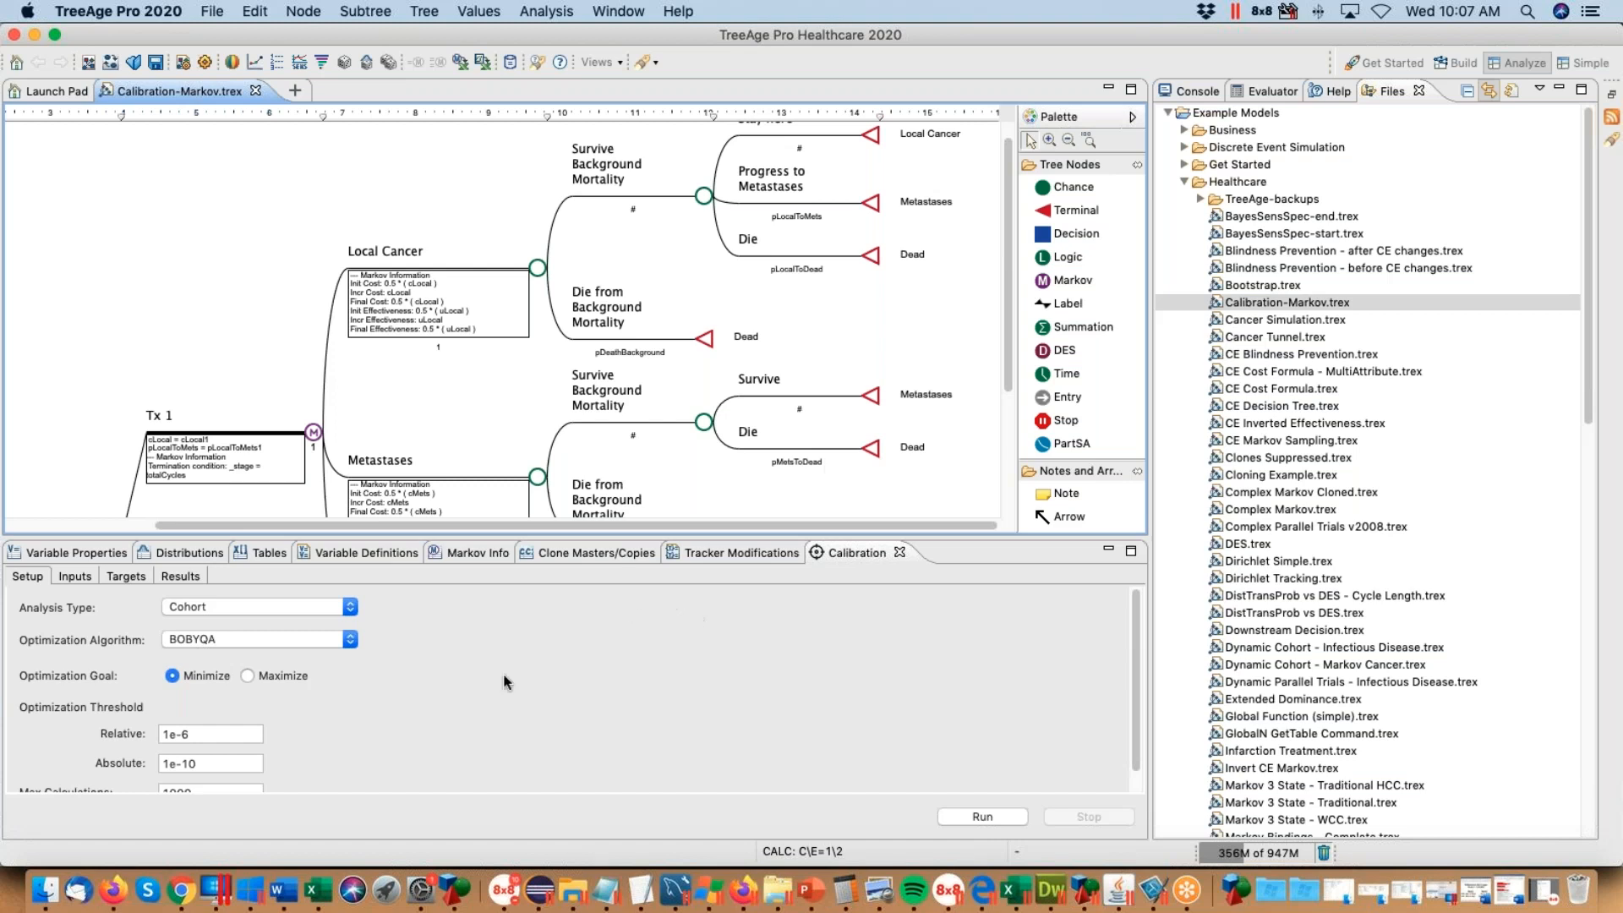
Step: Switch to the Word document Table of Data to Open and examine the model's 5-year progression-free and overall survival values
key(super+Tab)
key(super+Tab)
key(super+Tab)
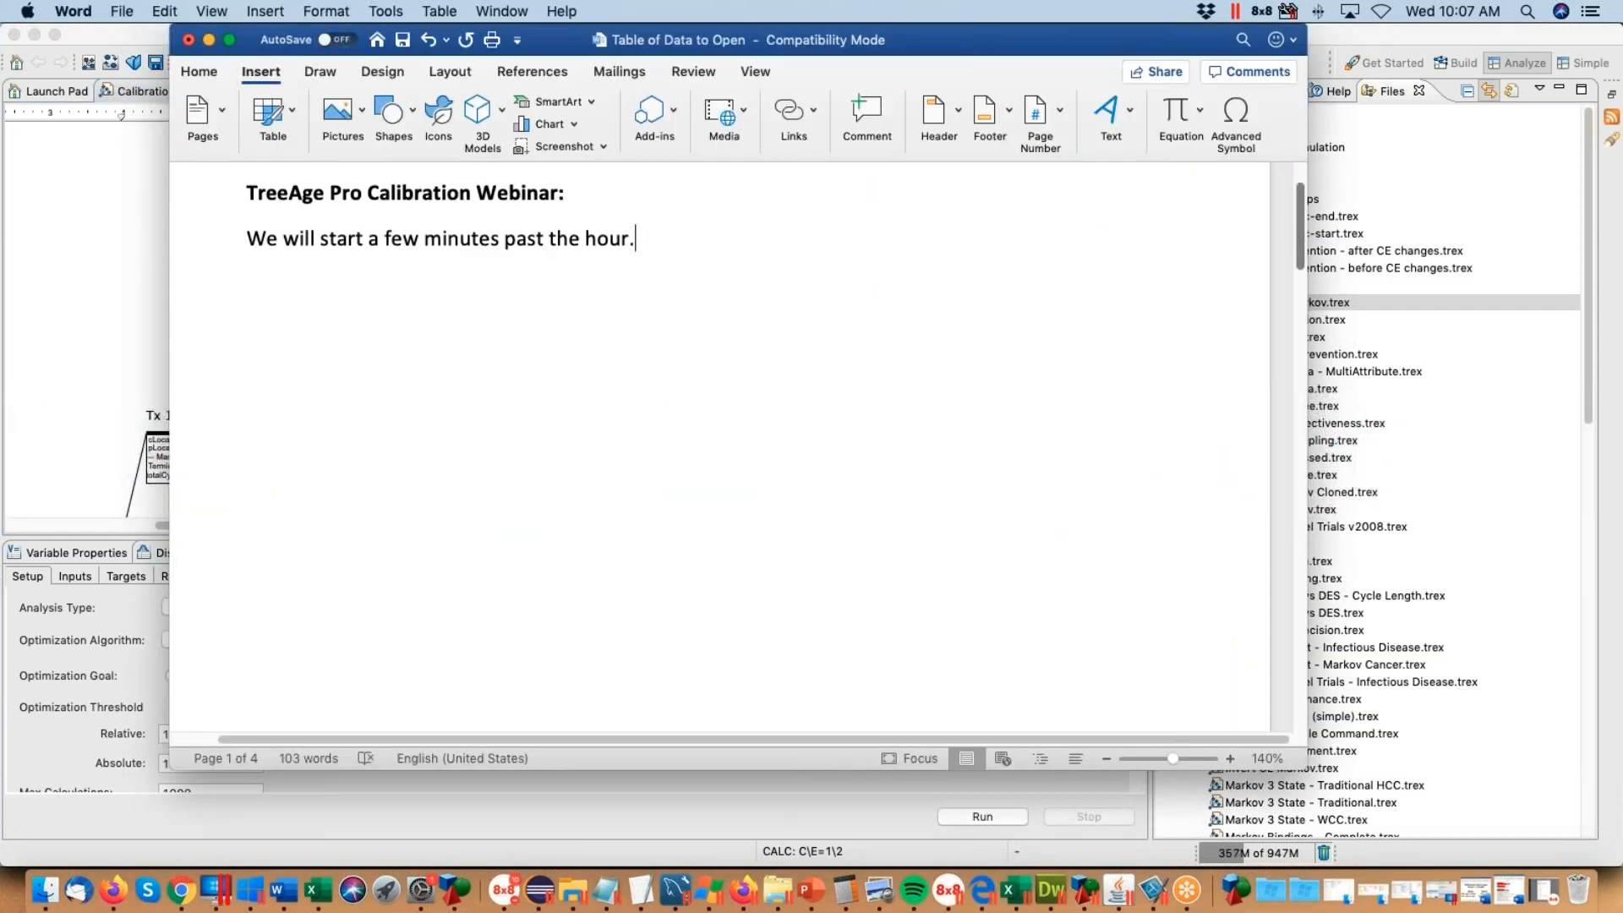
drag(1302, 227, 1302, 349)
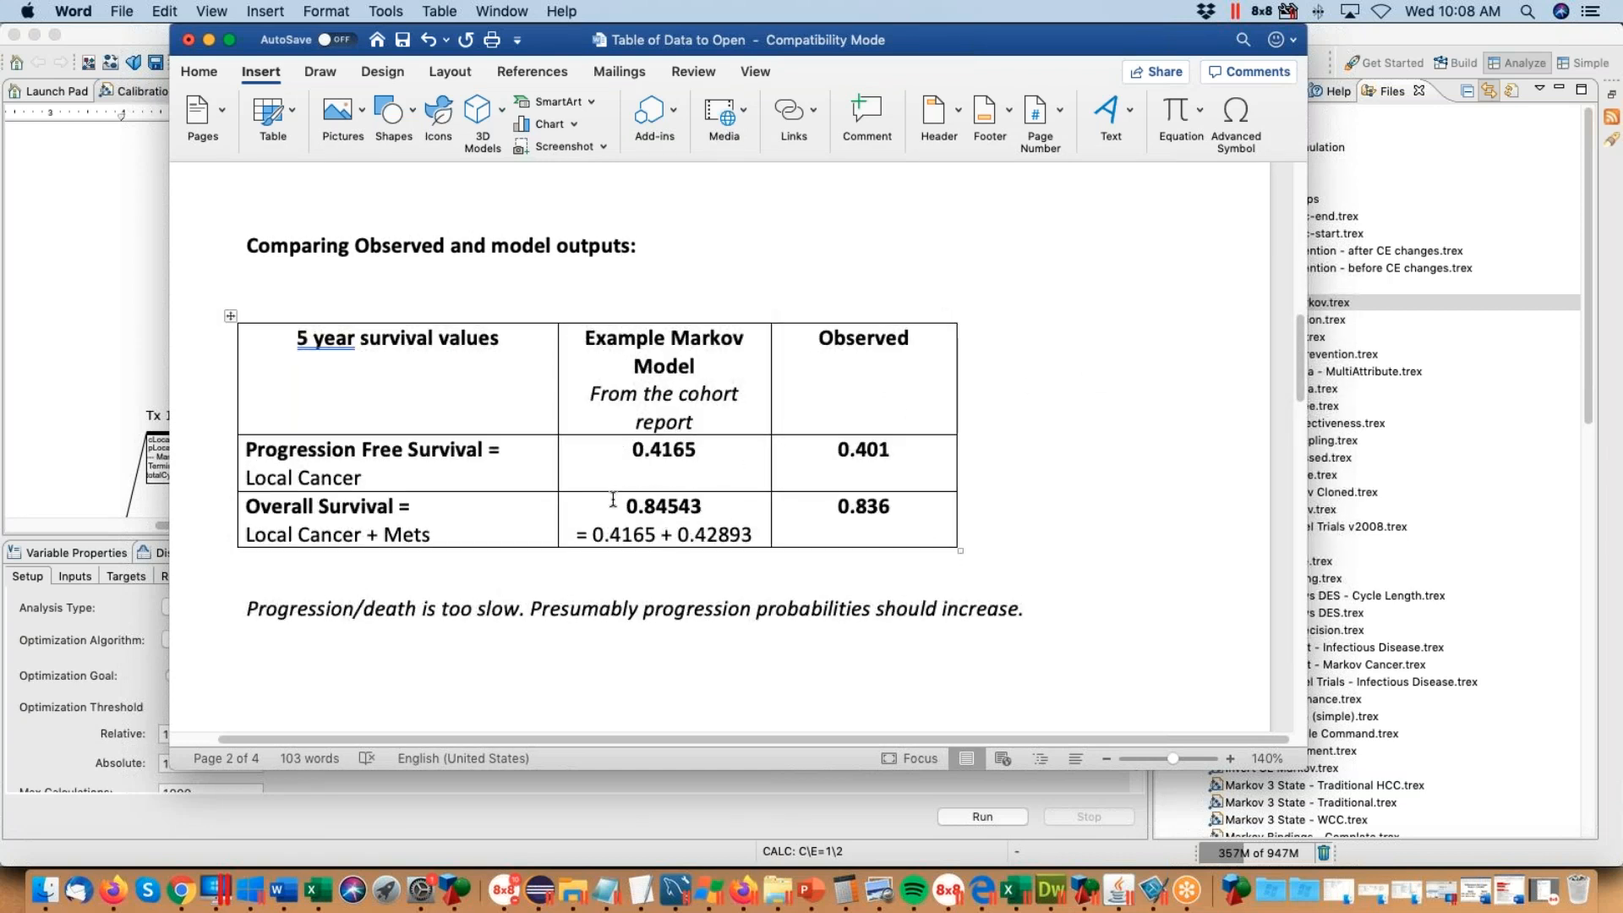
click(702, 452)
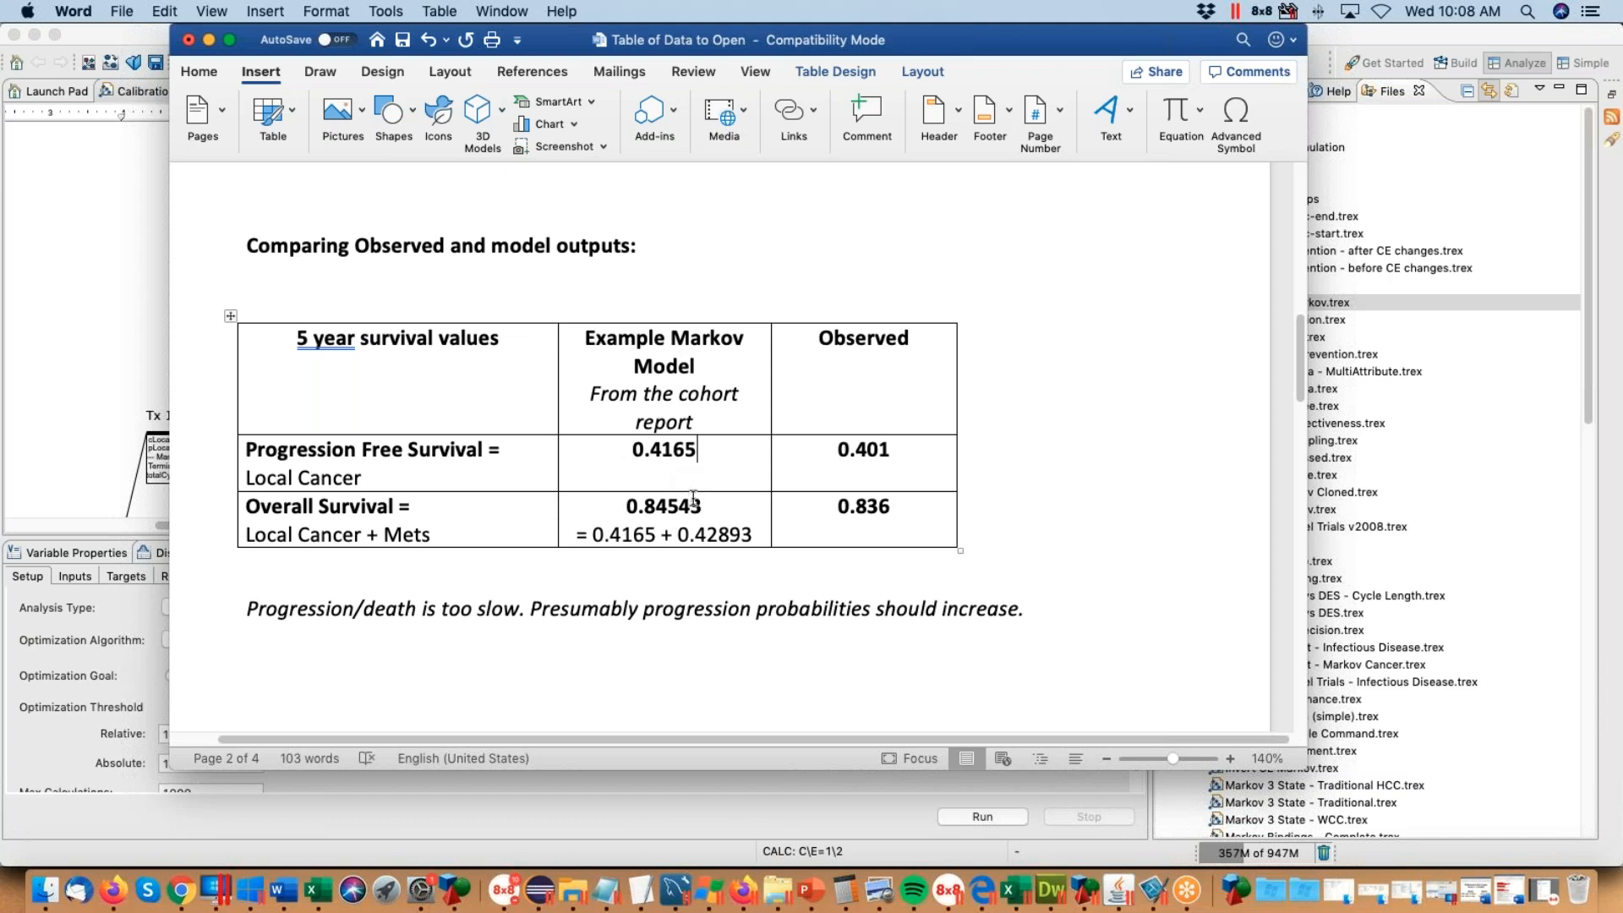
drag(701, 448, 617, 448)
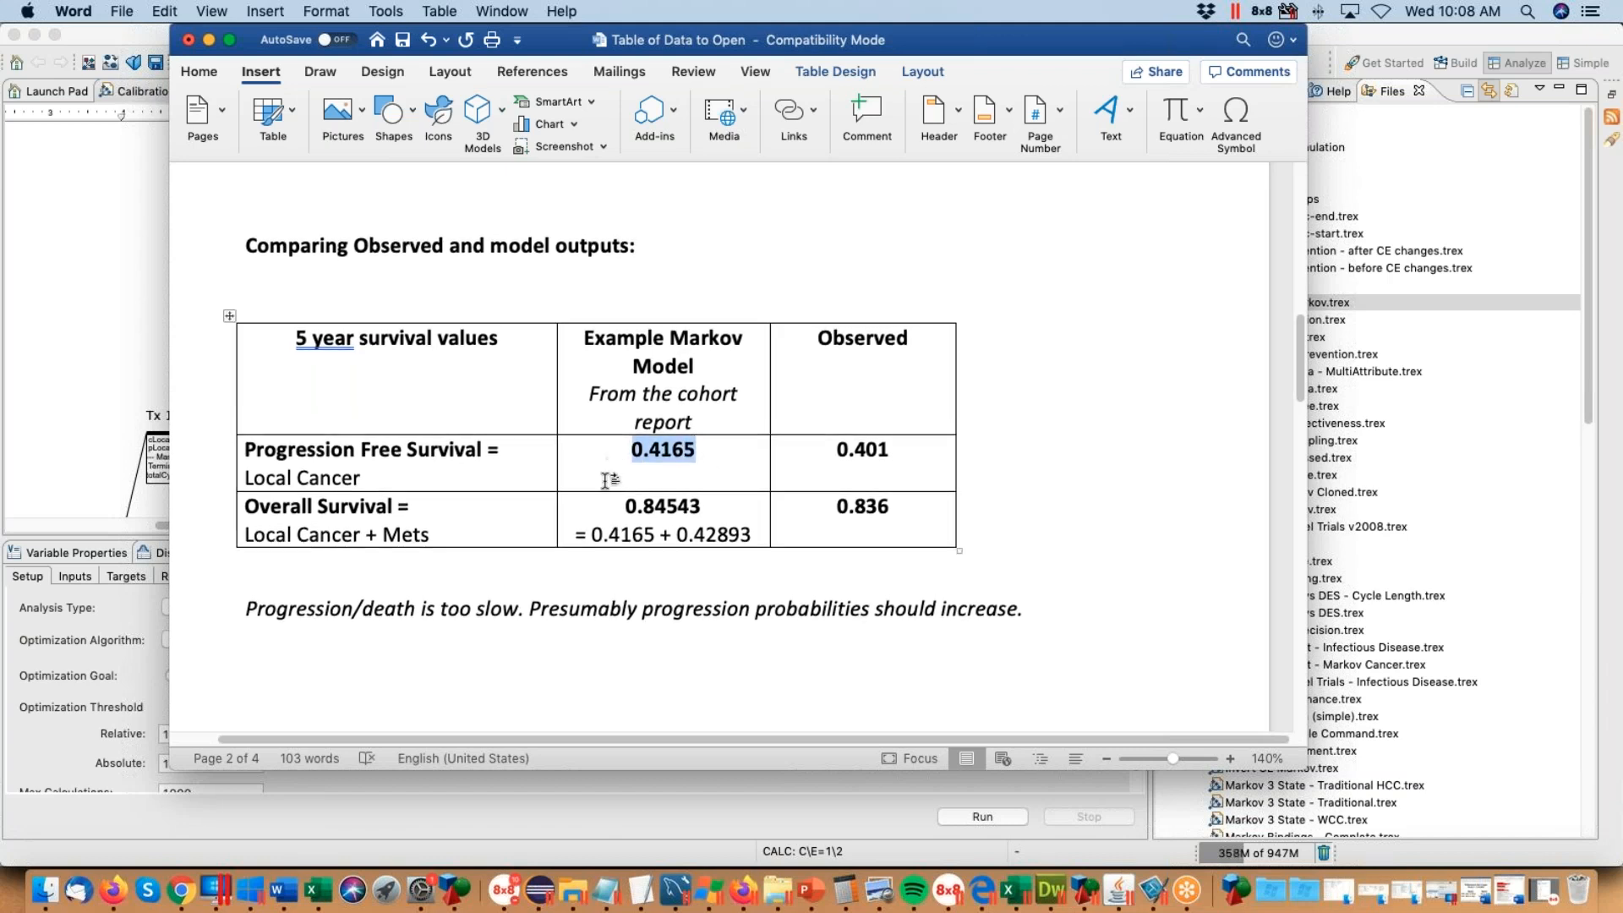
drag(717, 507, 625, 505)
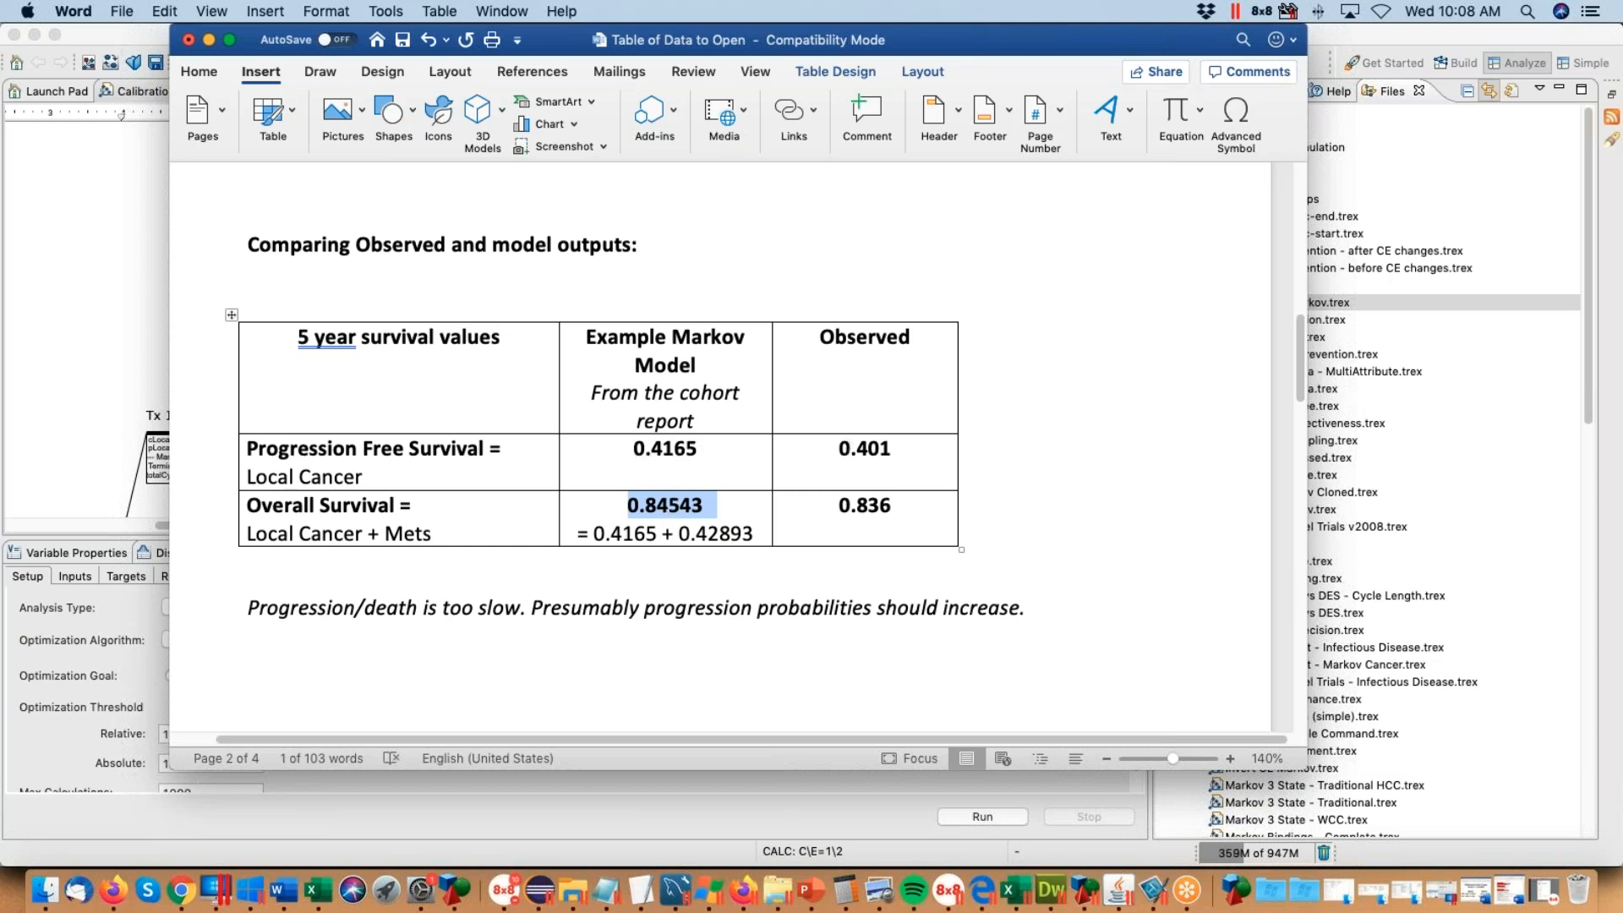
Step: Switch back to TreeAge Pro, run the extended Markov Cohort analysis on Tx 1, and check the Local Cancer cohort share at stage 5
click(129, 323)
click(314, 435)
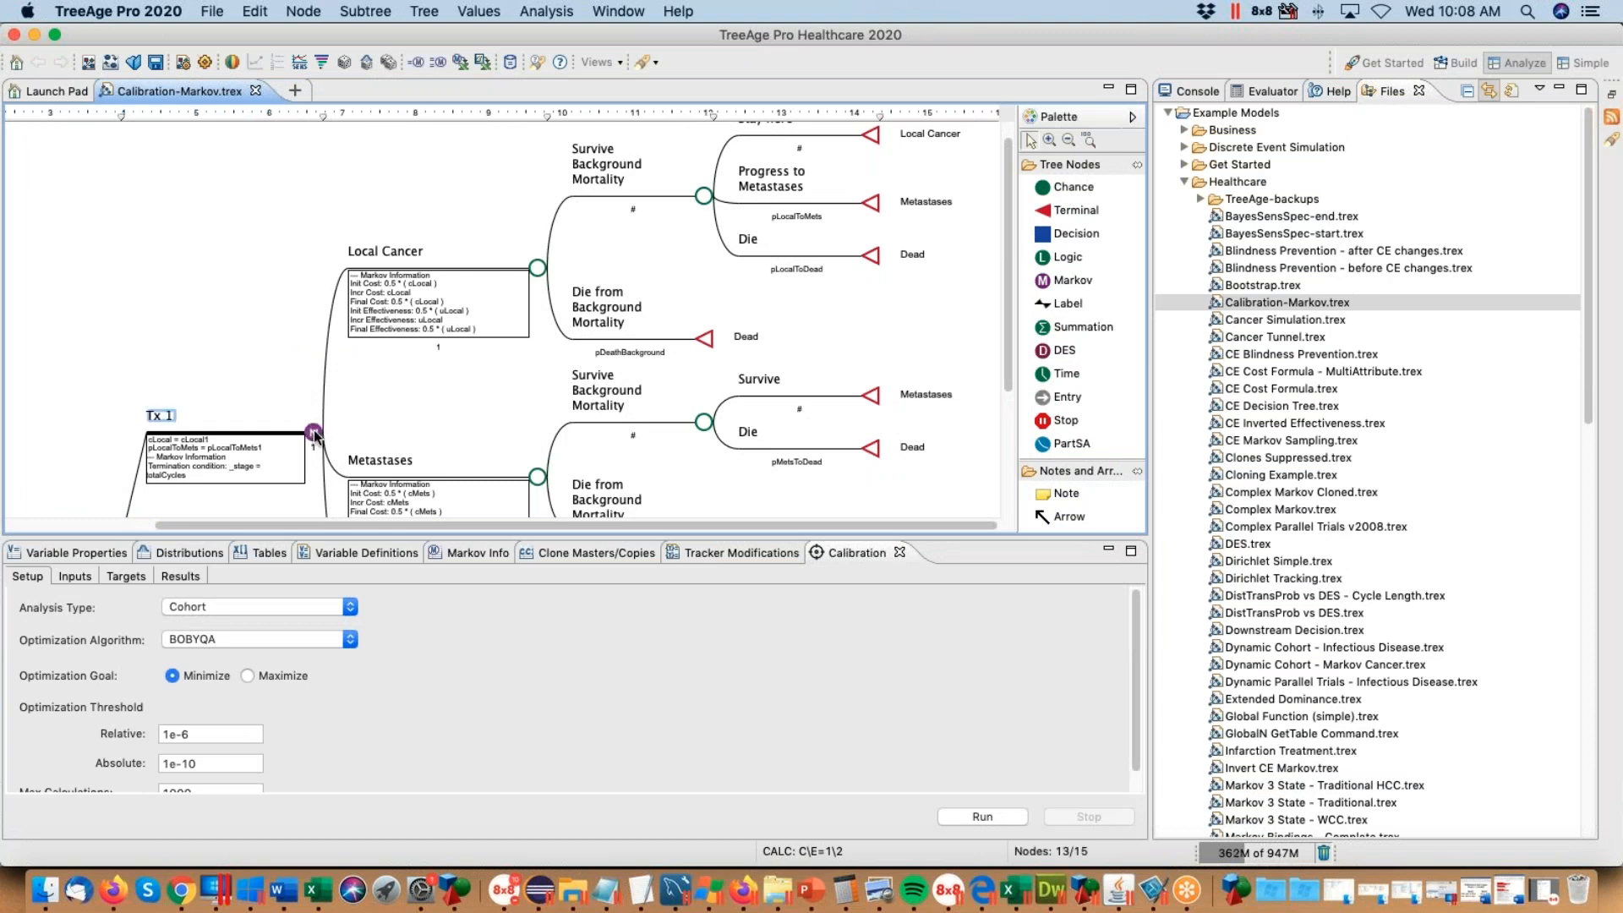
click(439, 64)
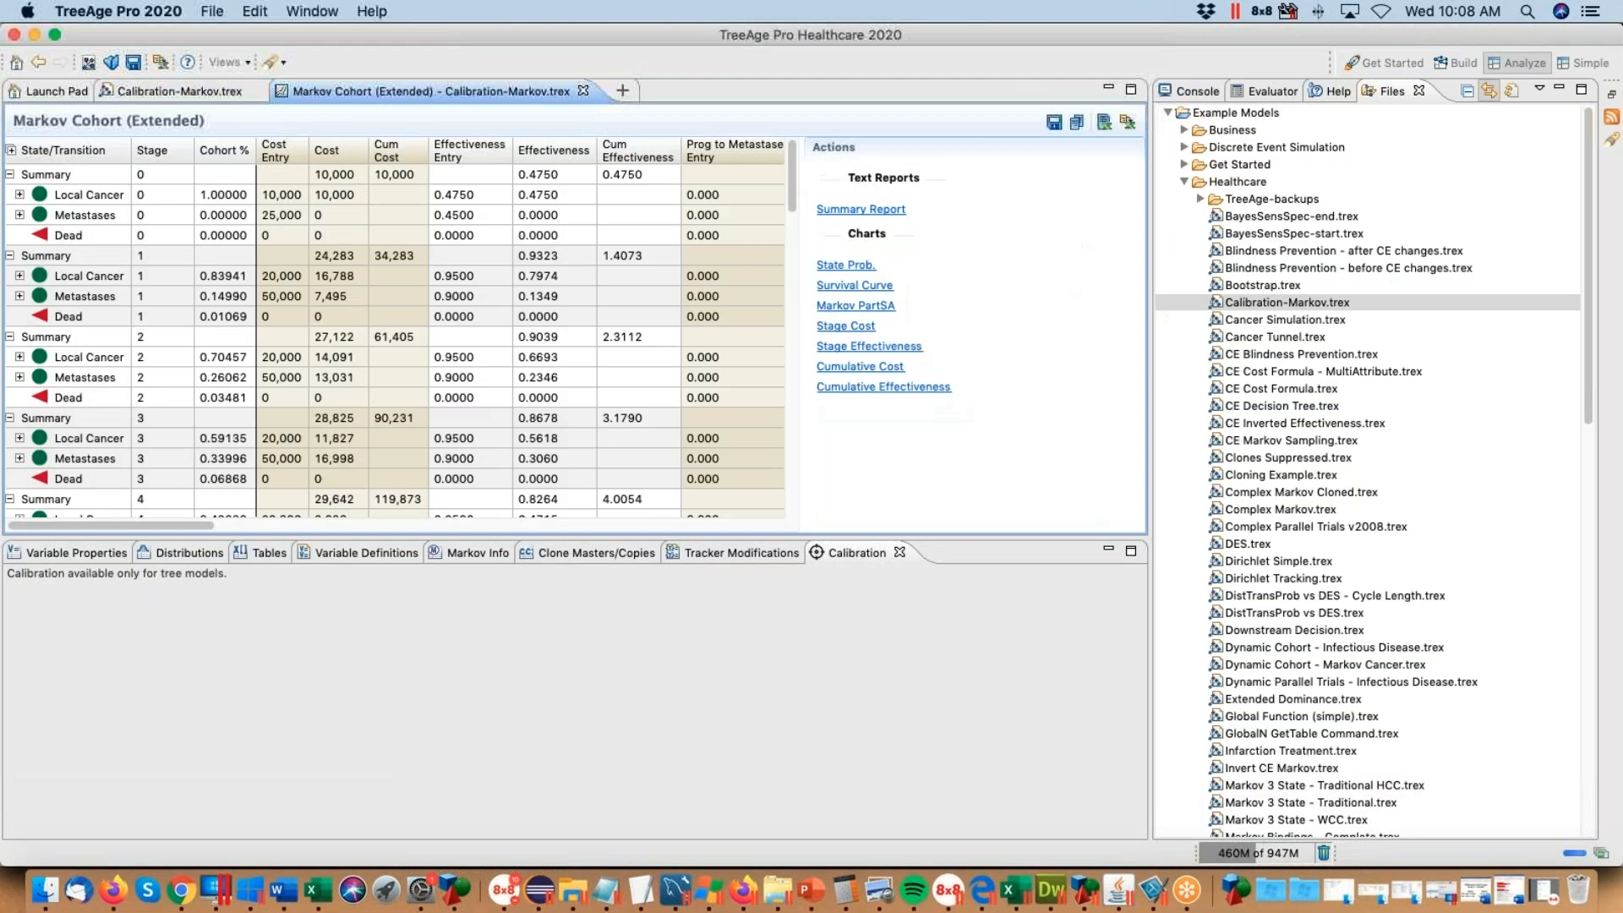
drag(794, 171, 789, 235)
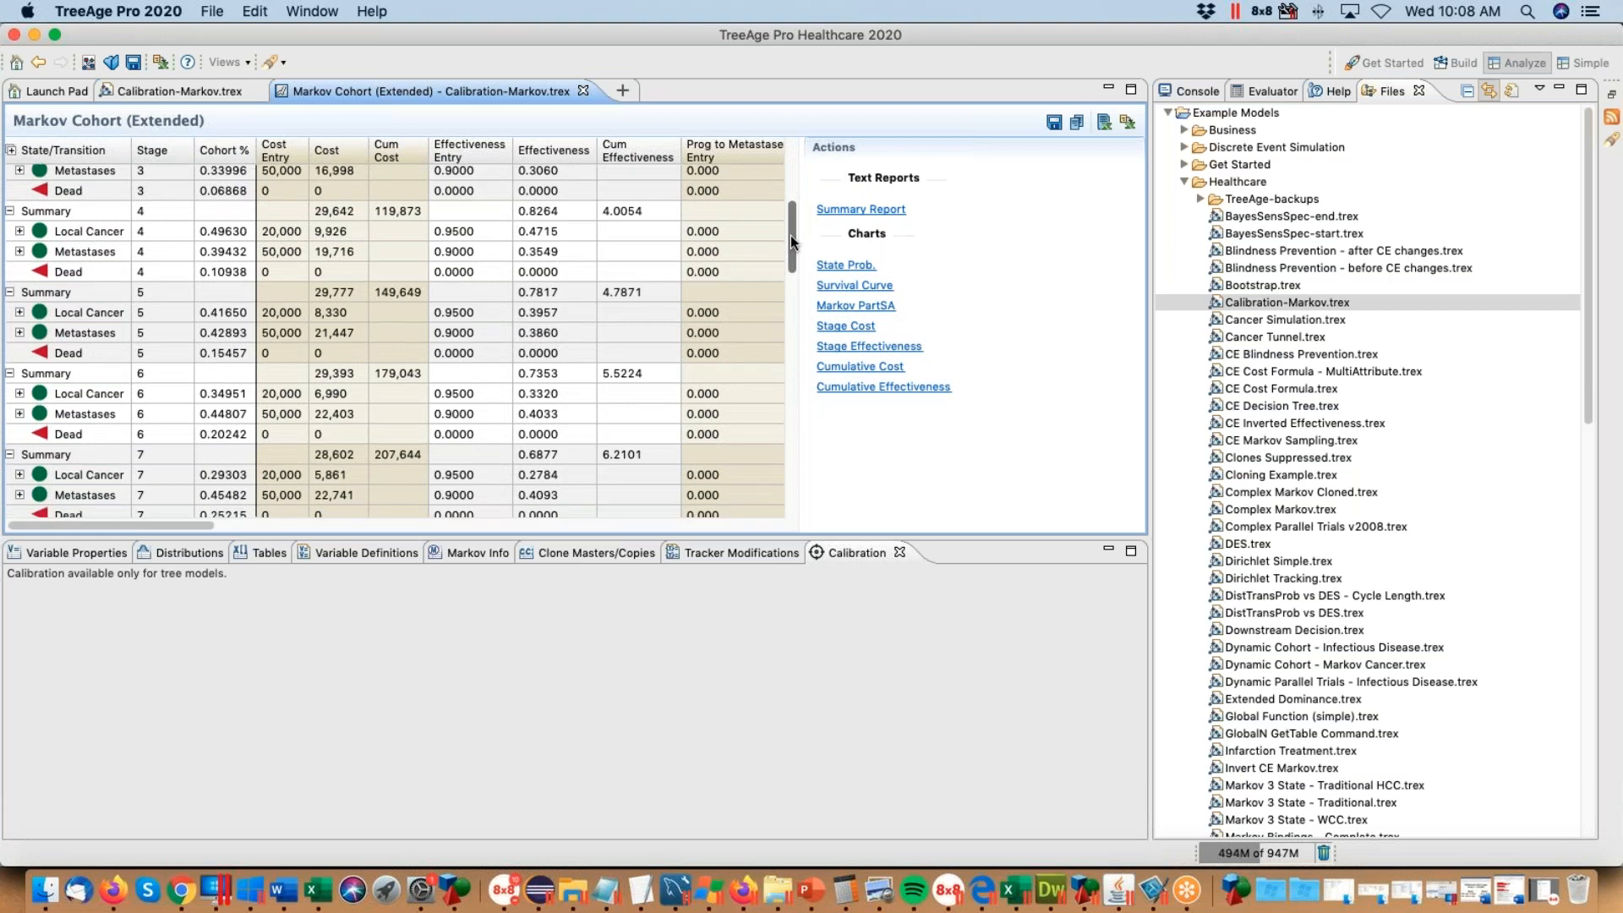
click(236, 315)
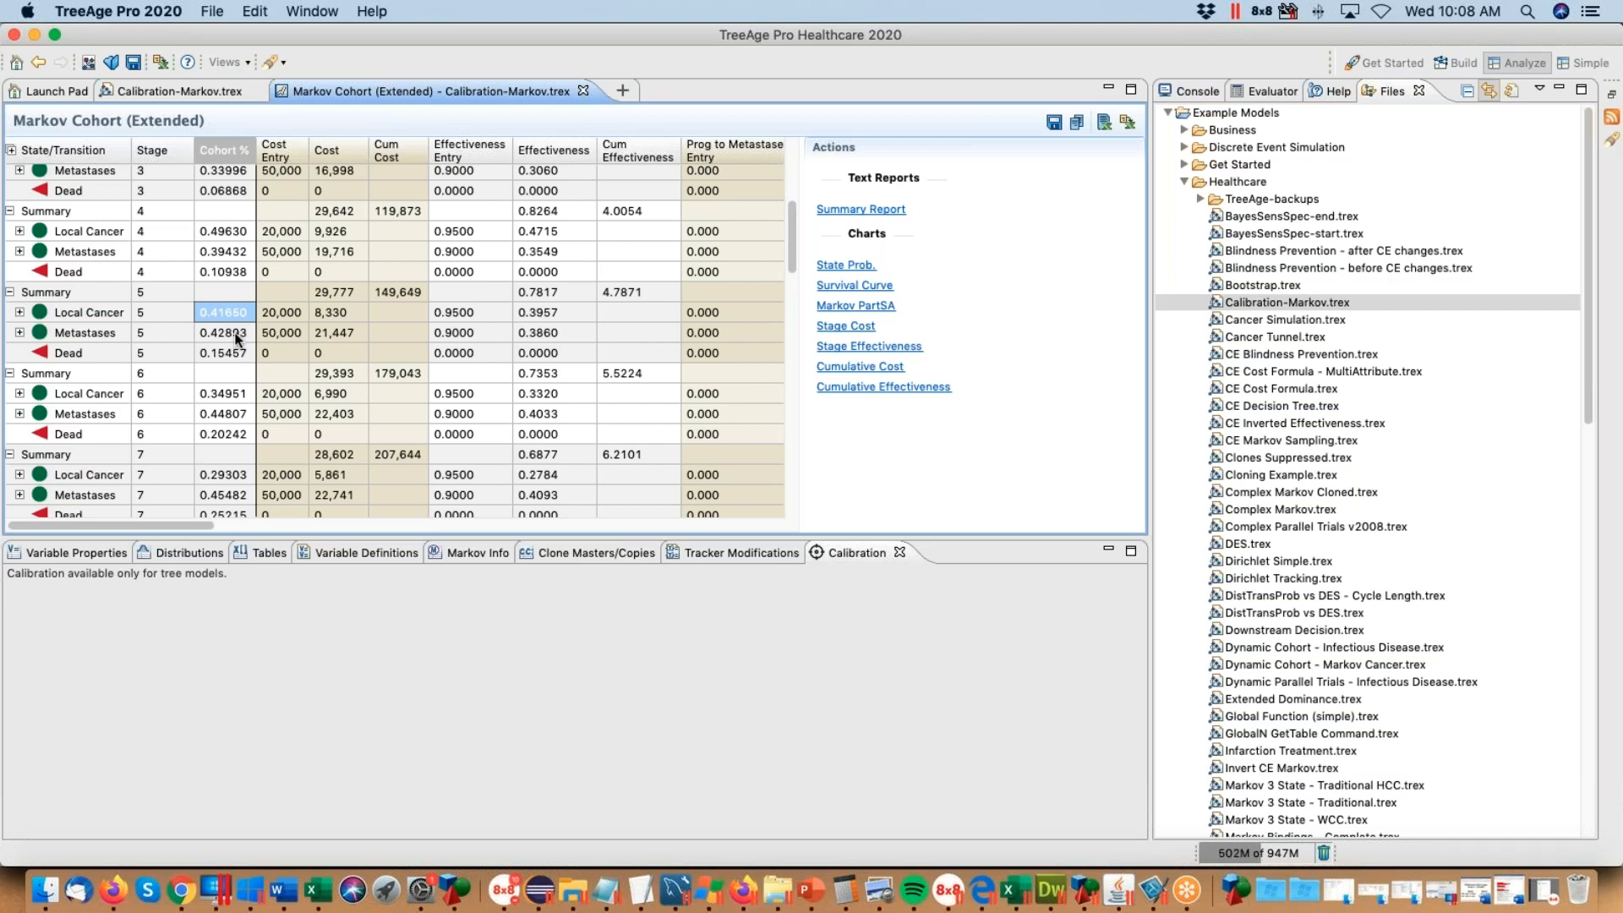
Step: Return to the Word survival table and compare the model's overall survival calculation with the observed progression-free and overall survival
key(super+Tab)
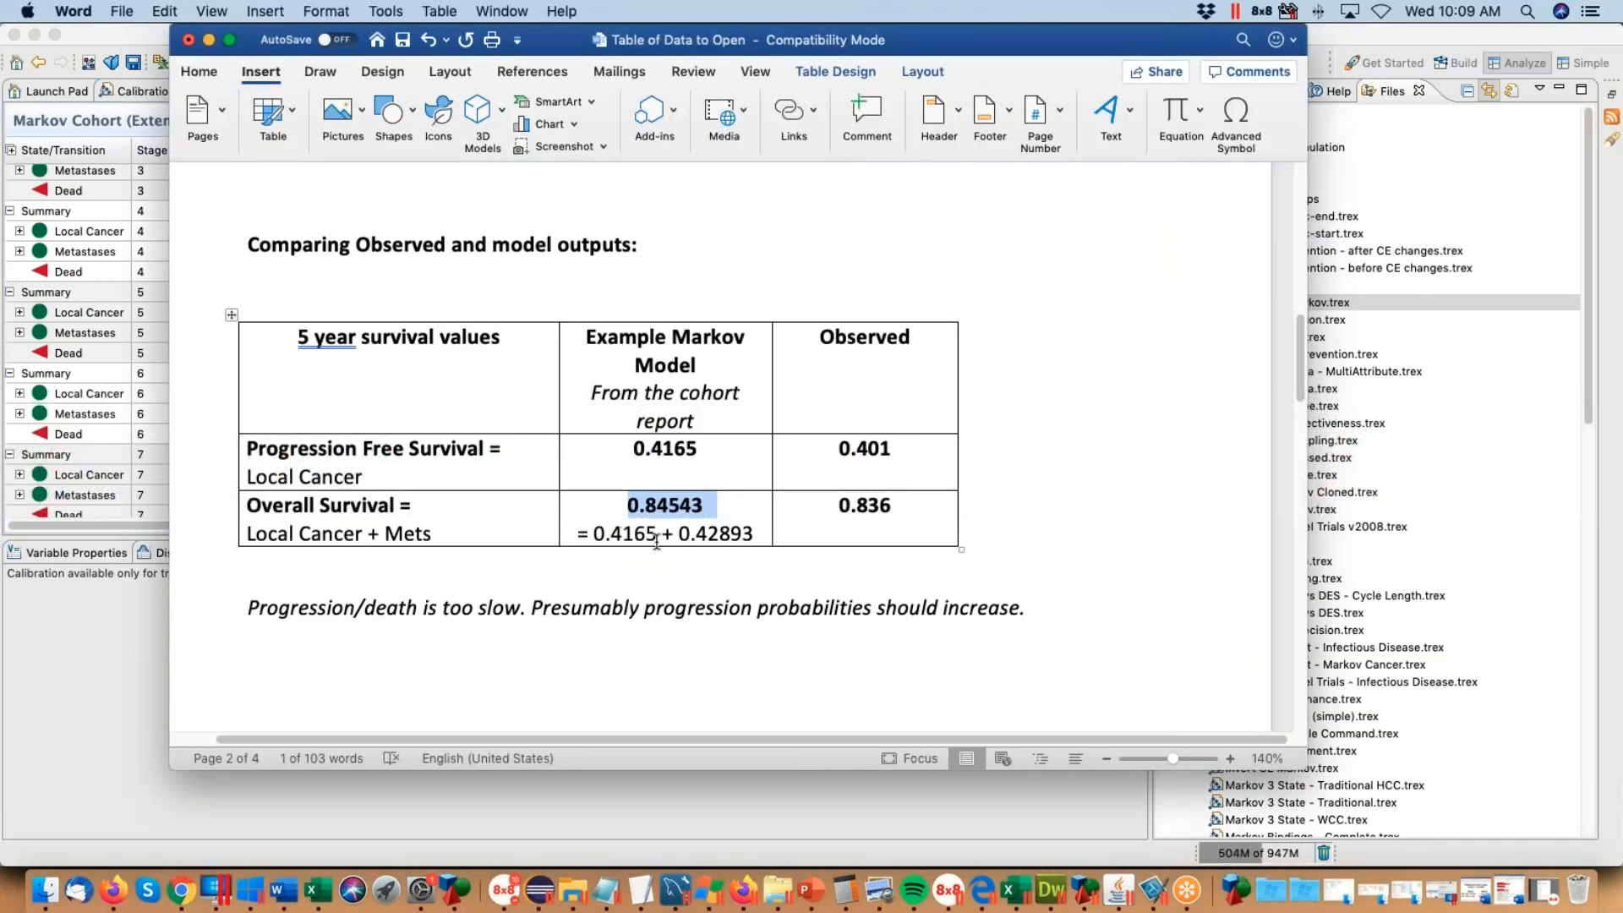
drag(606, 533, 662, 533)
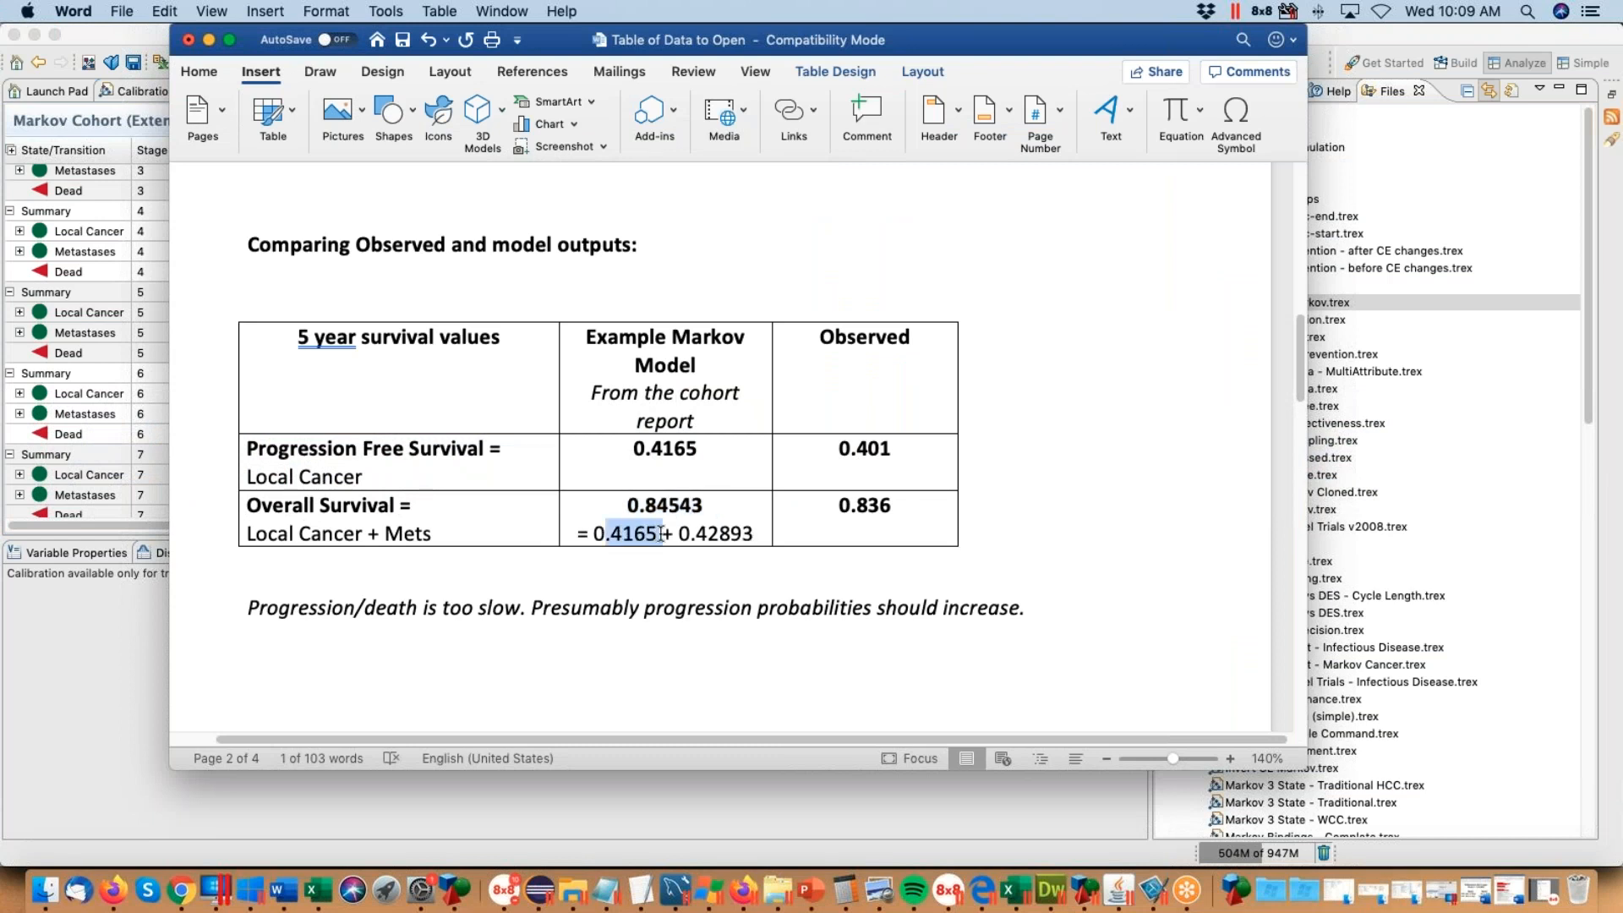
click(680, 533)
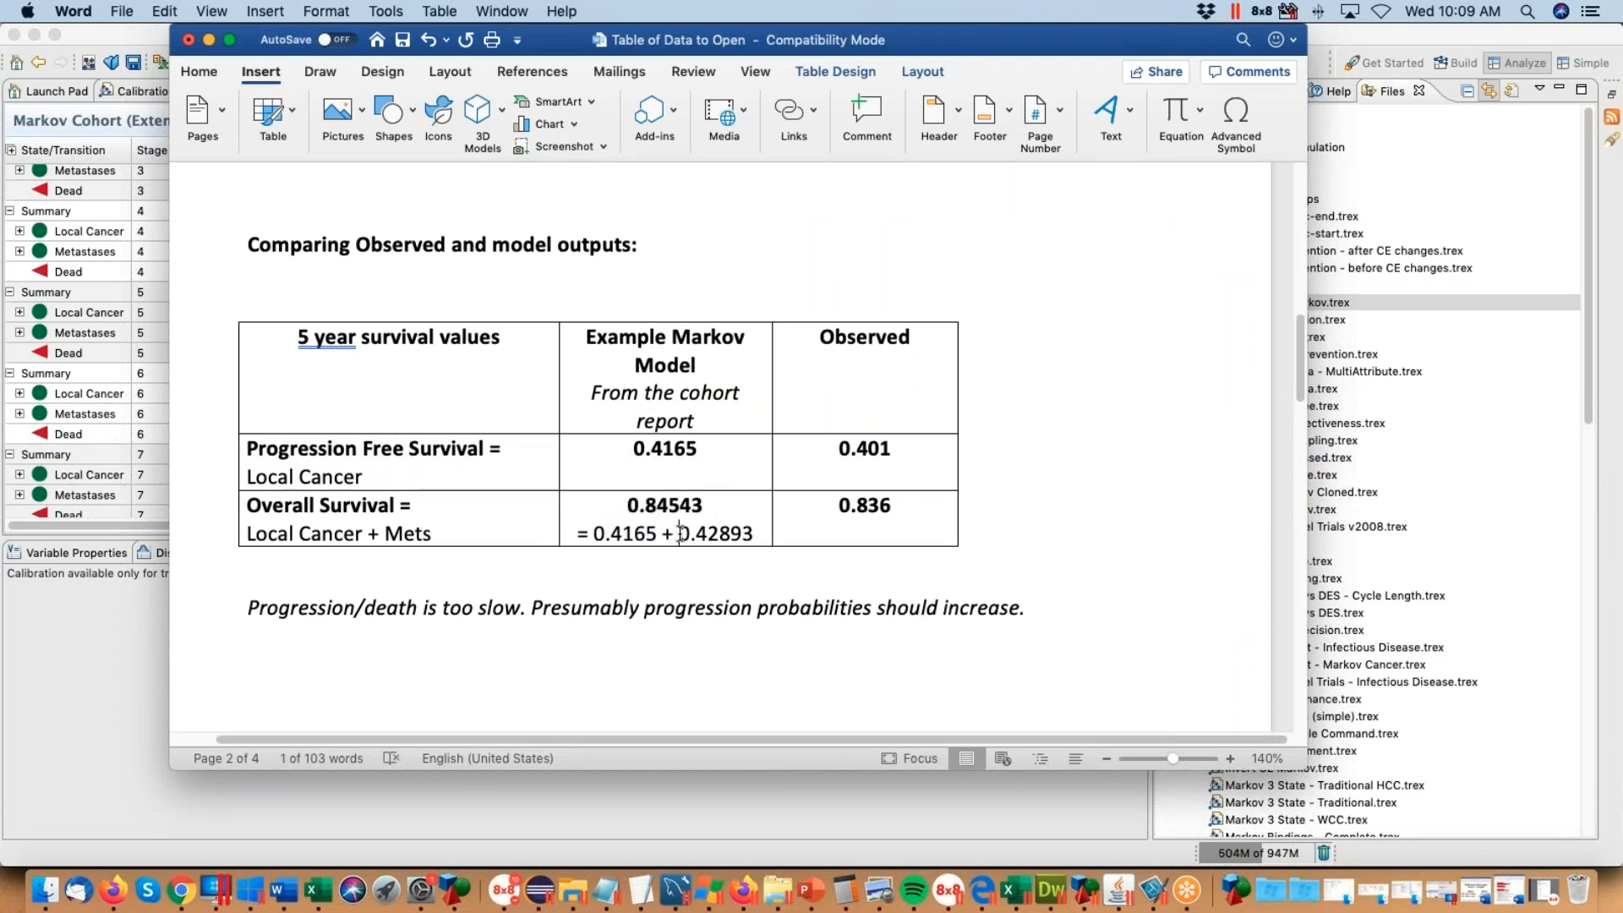
drag(680, 533, 617, 505)
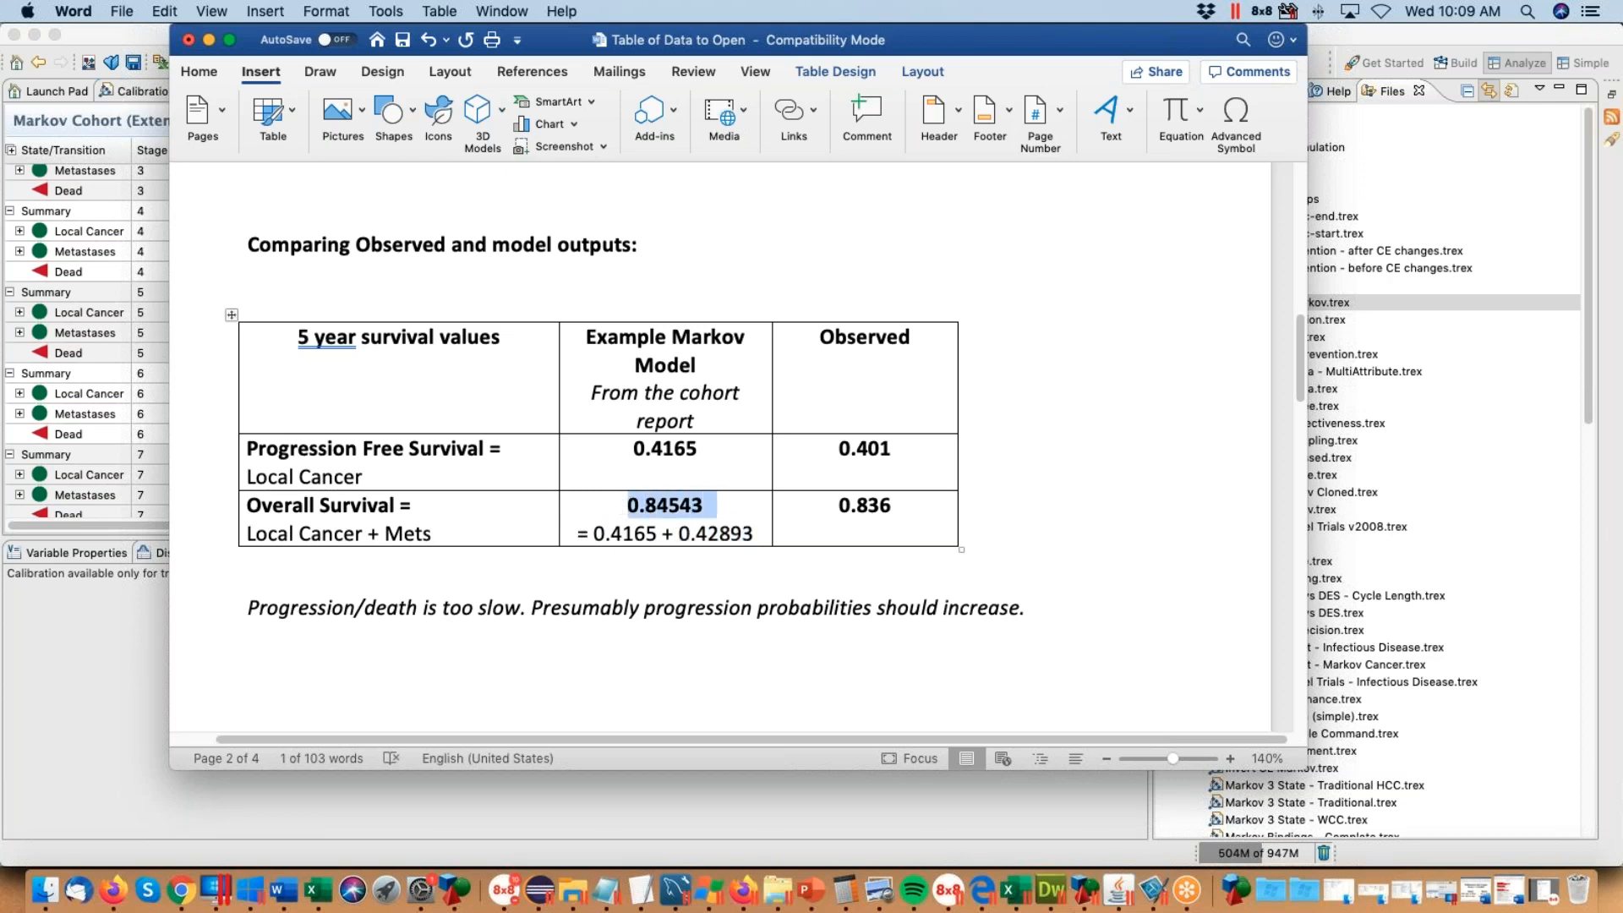
double_click(896, 448)
drag(899, 508, 822, 507)
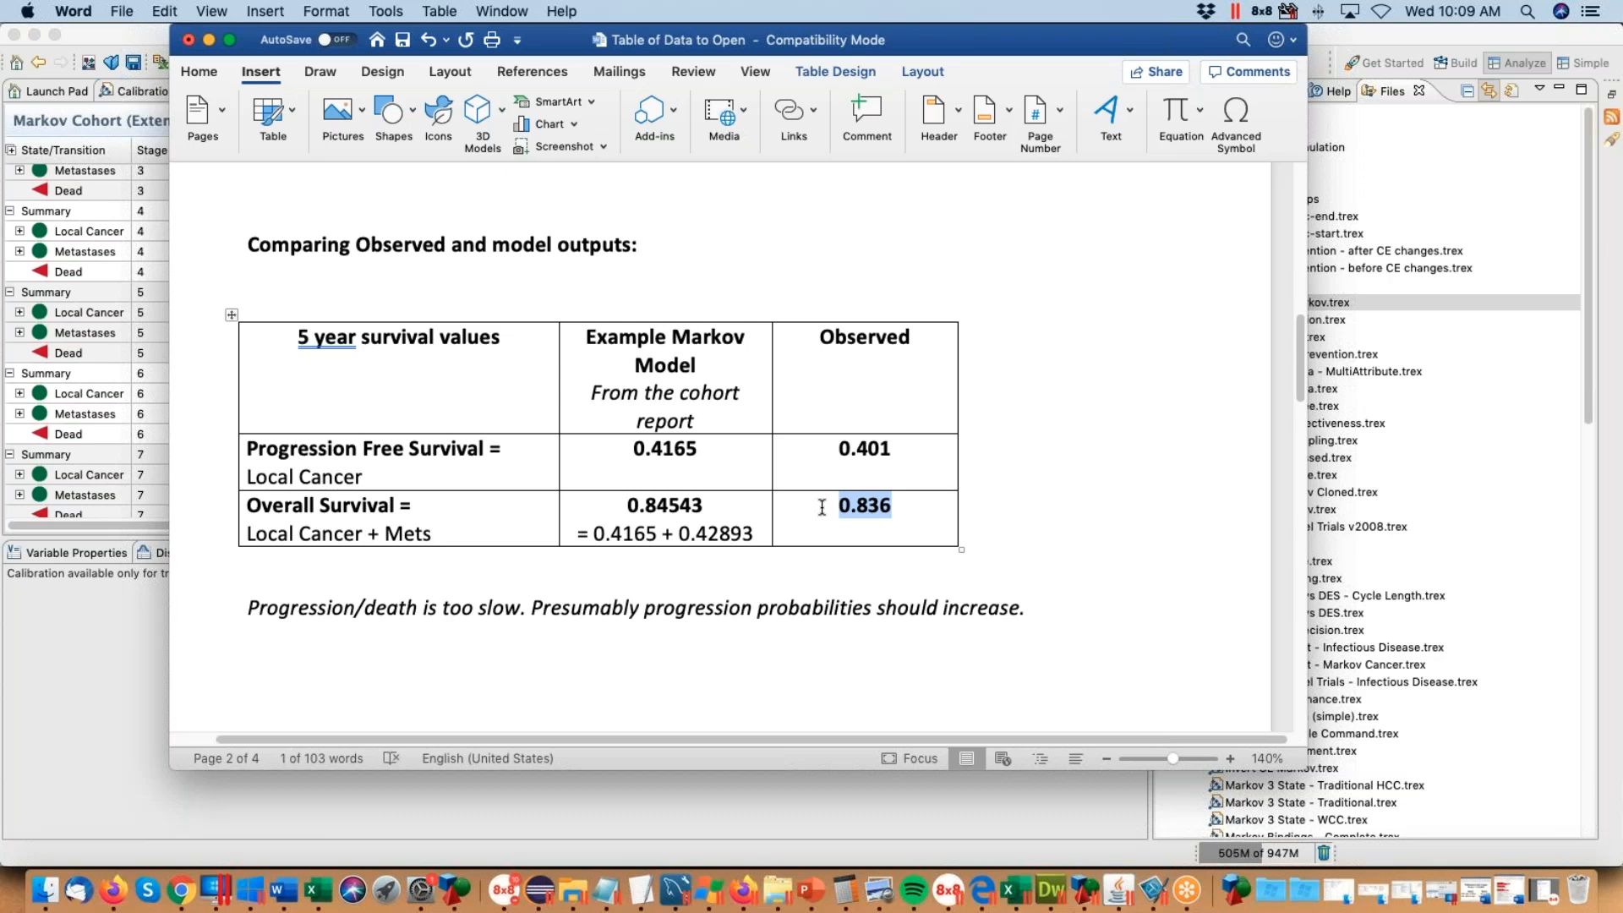
Step: Examine the example Markov model's progression-free and overall survival values in the Word comparison table
click(1608, 266)
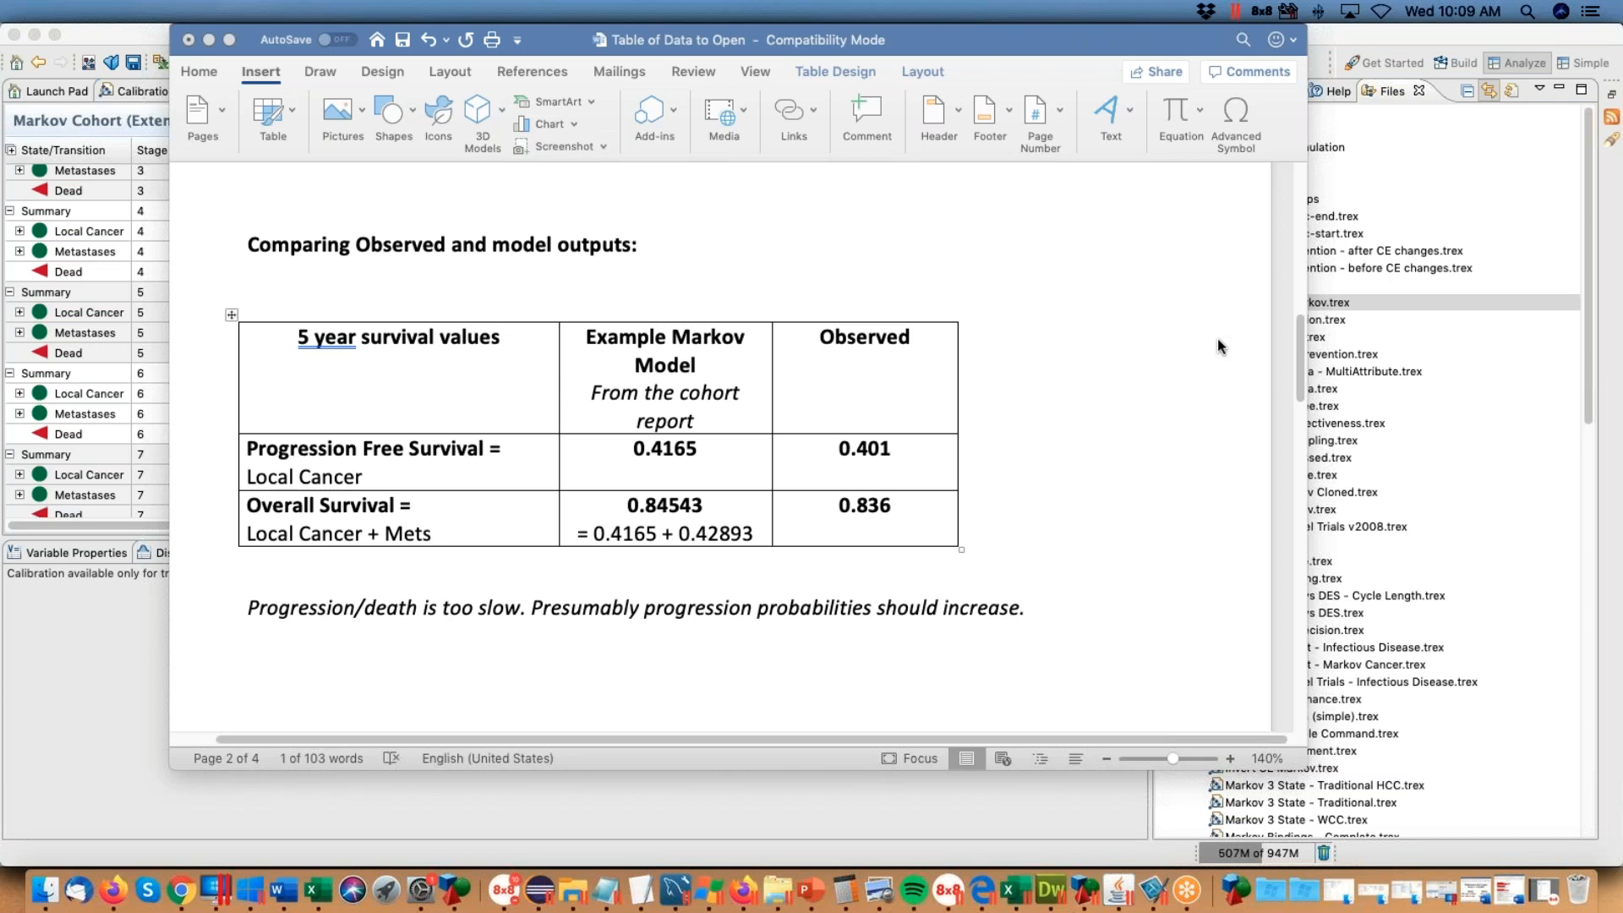
click(743, 448)
drag(721, 449, 619, 450)
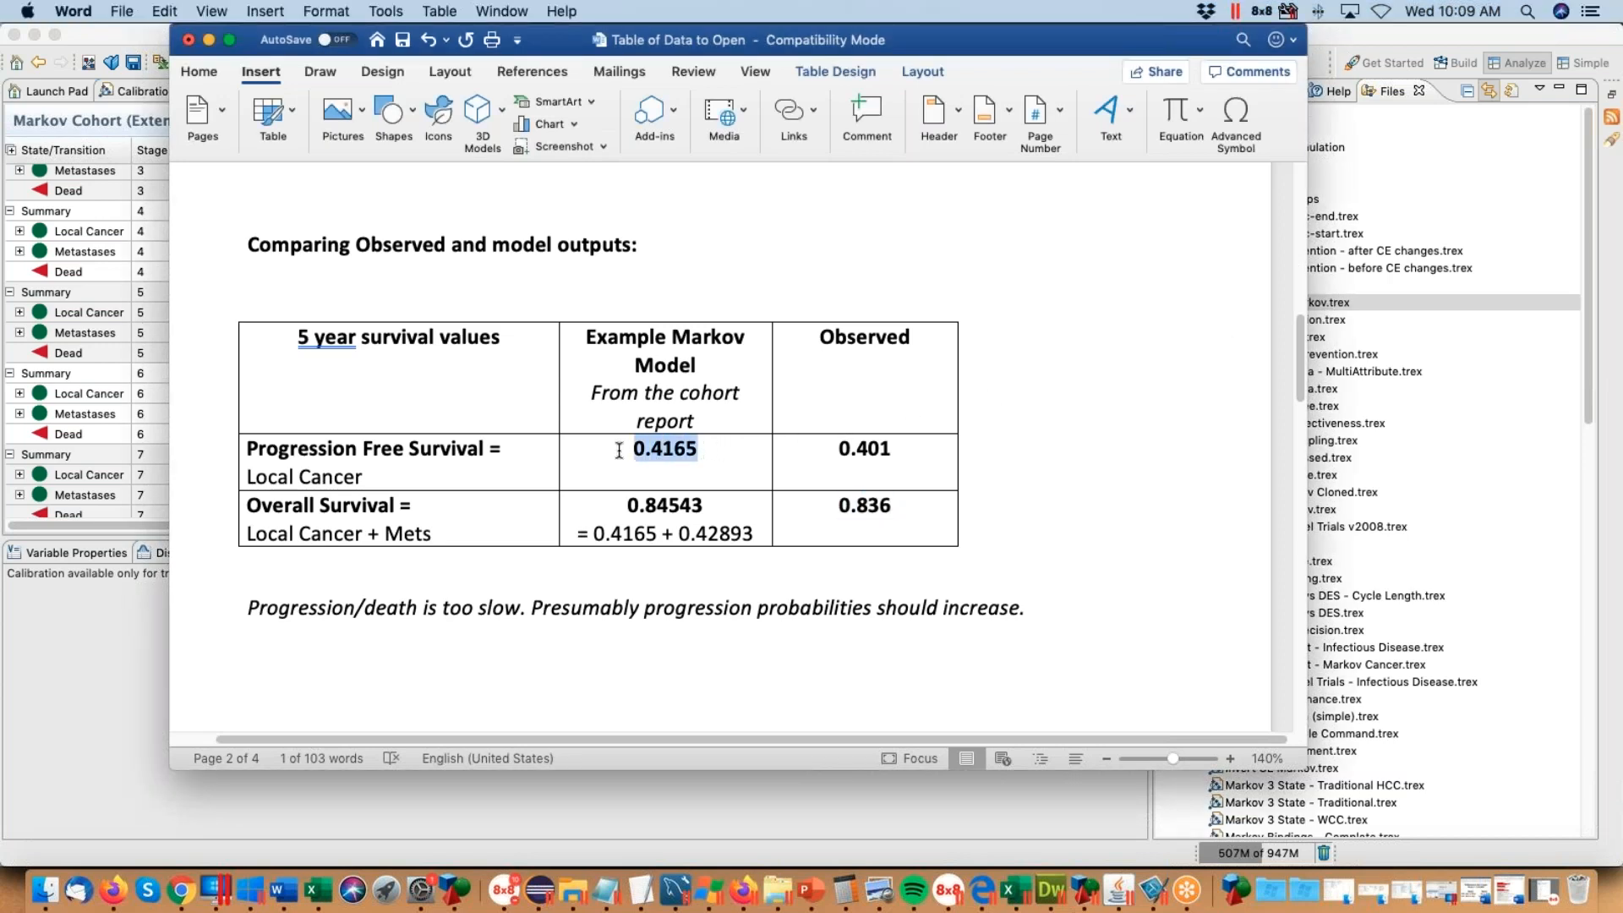
drag(732, 506, 627, 505)
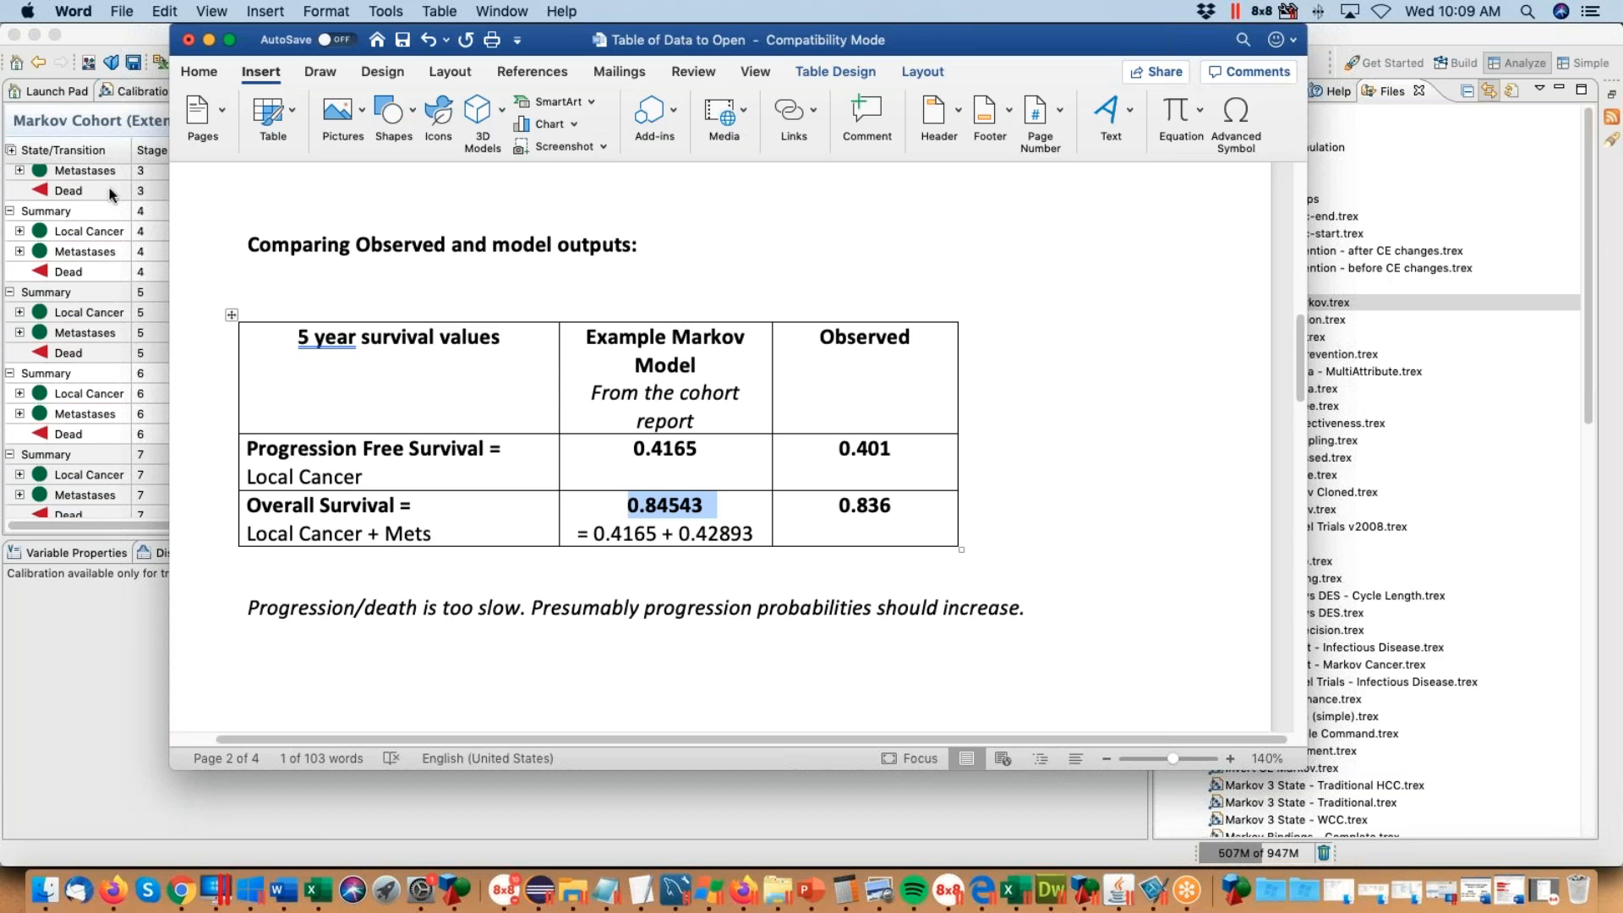
Step: Switch to TreeAge Pro and review the custom payoff names in the Calibration-Markov.trex tree preferences, leaving them unchanged
click(141, 95)
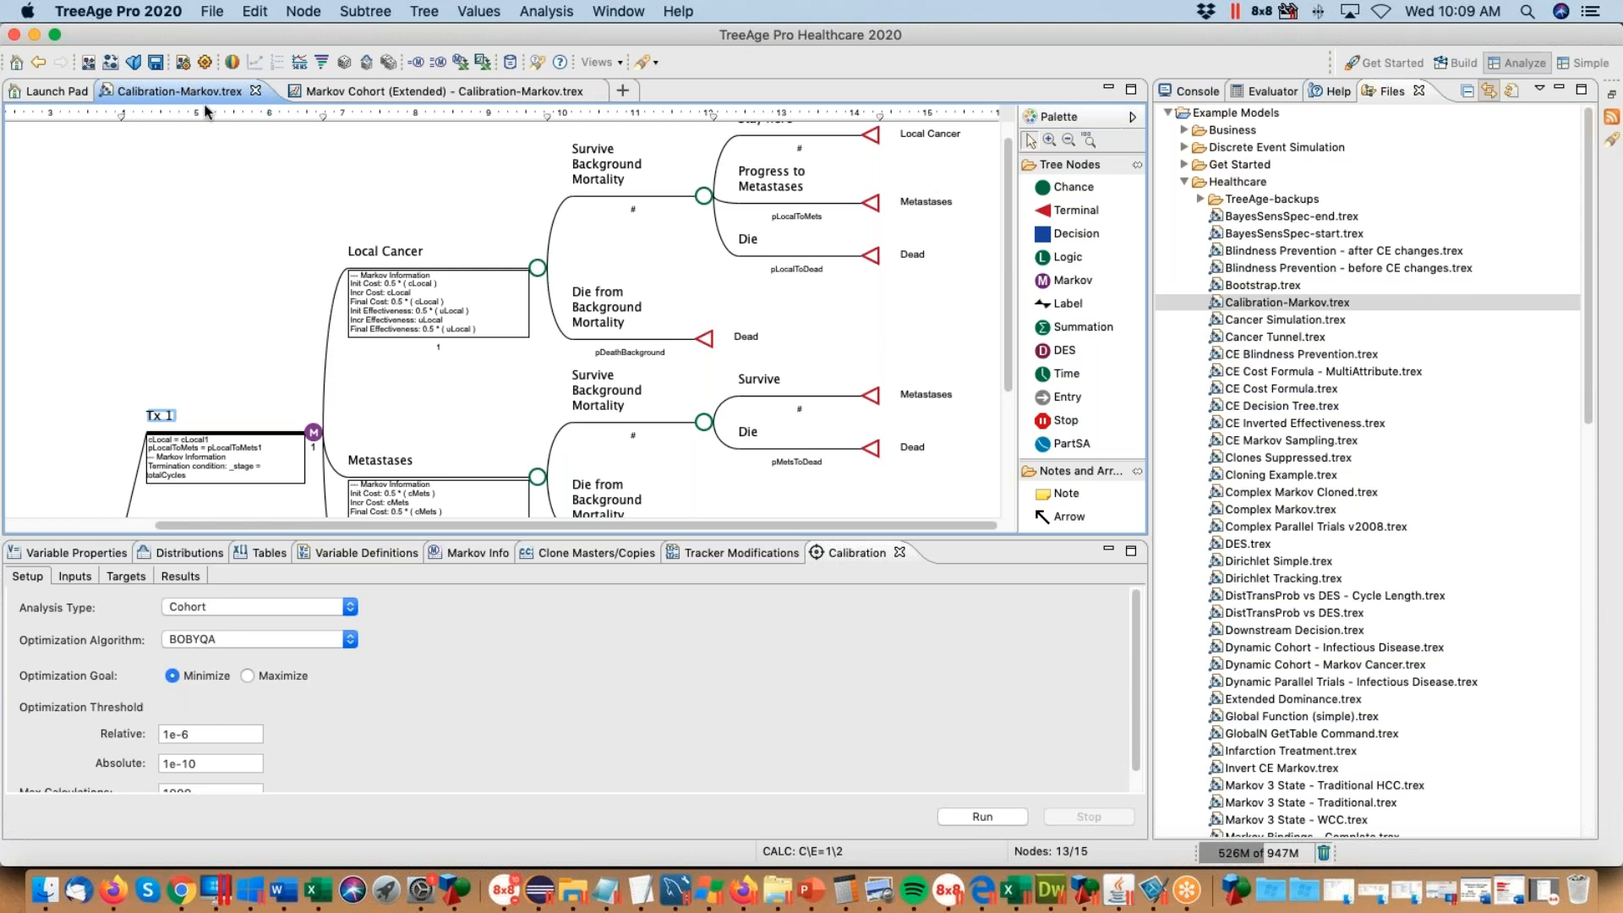
click(431, 12)
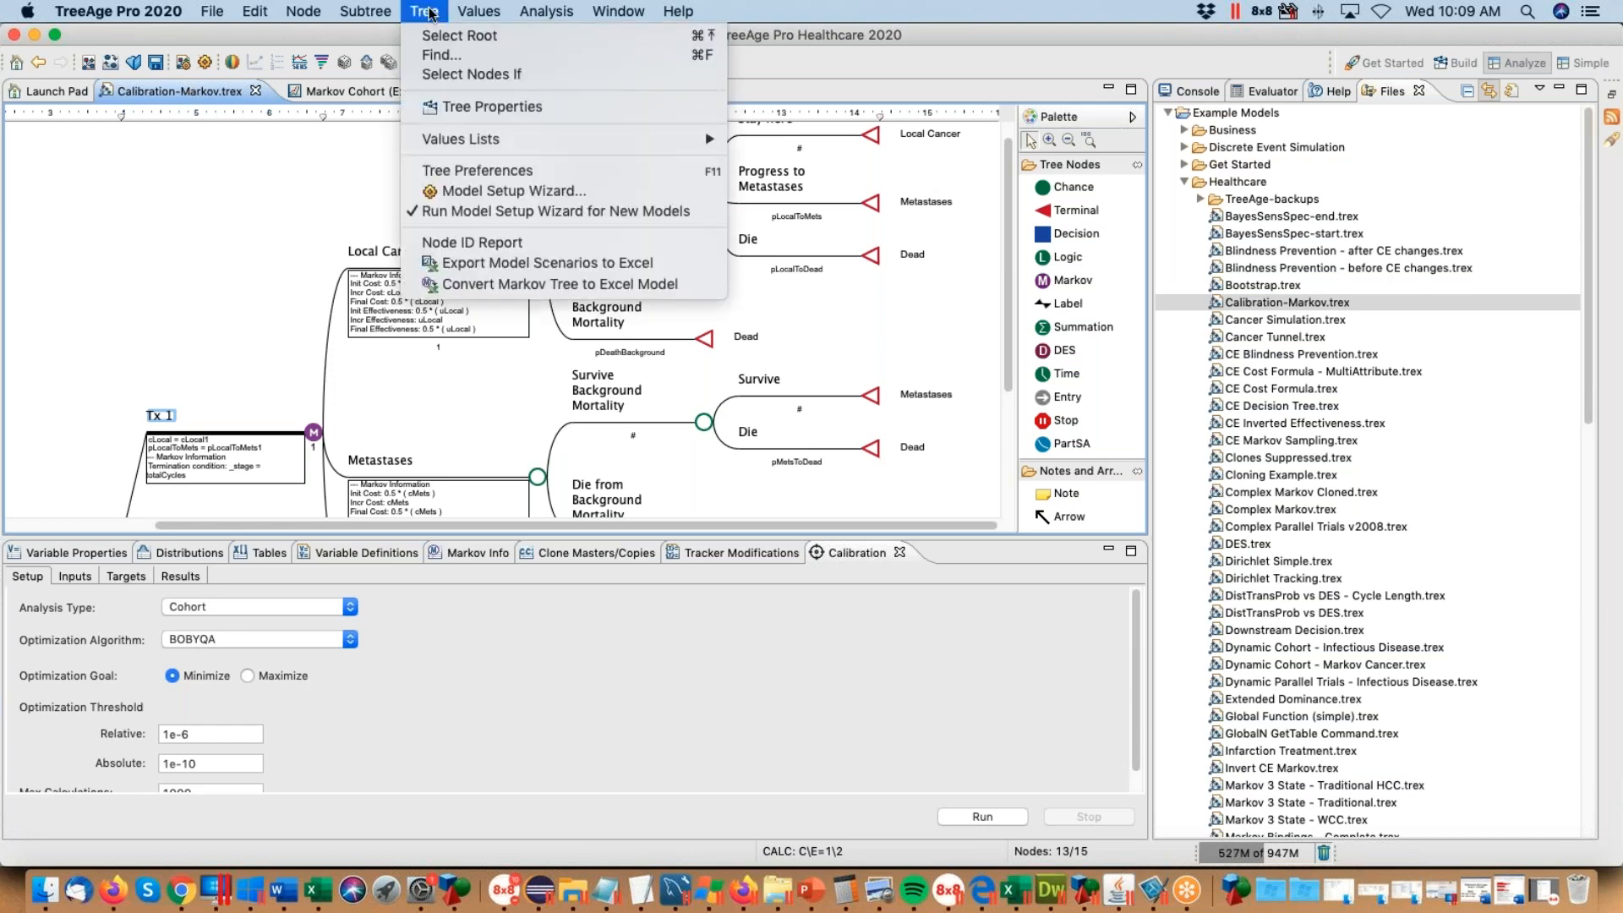
click(458, 171)
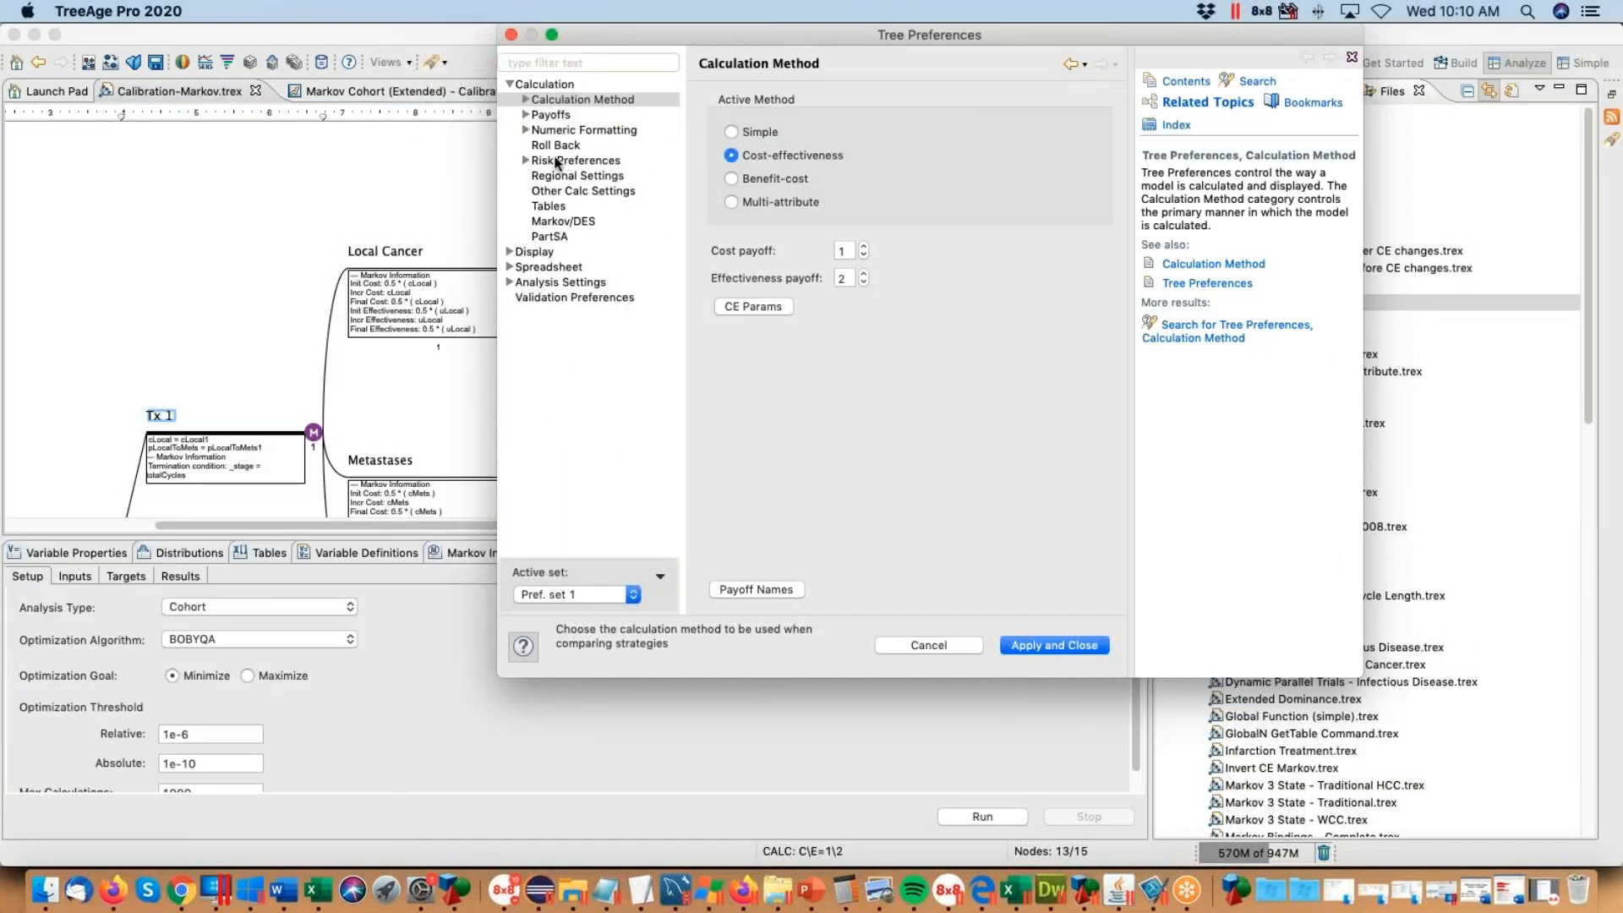
click(554, 116)
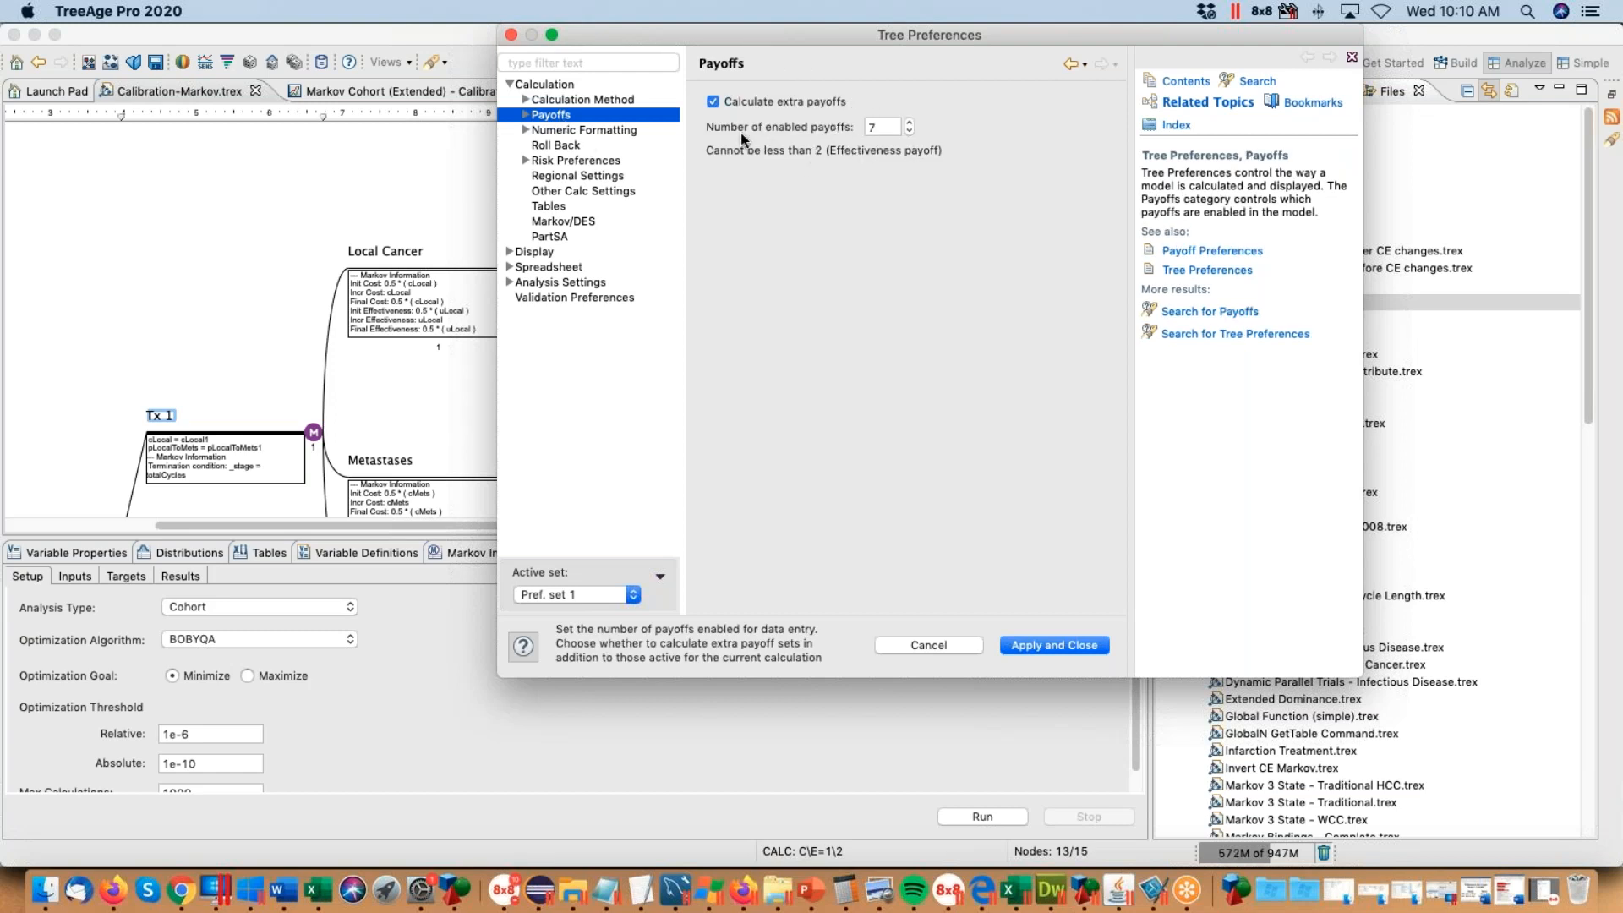
click(524, 114)
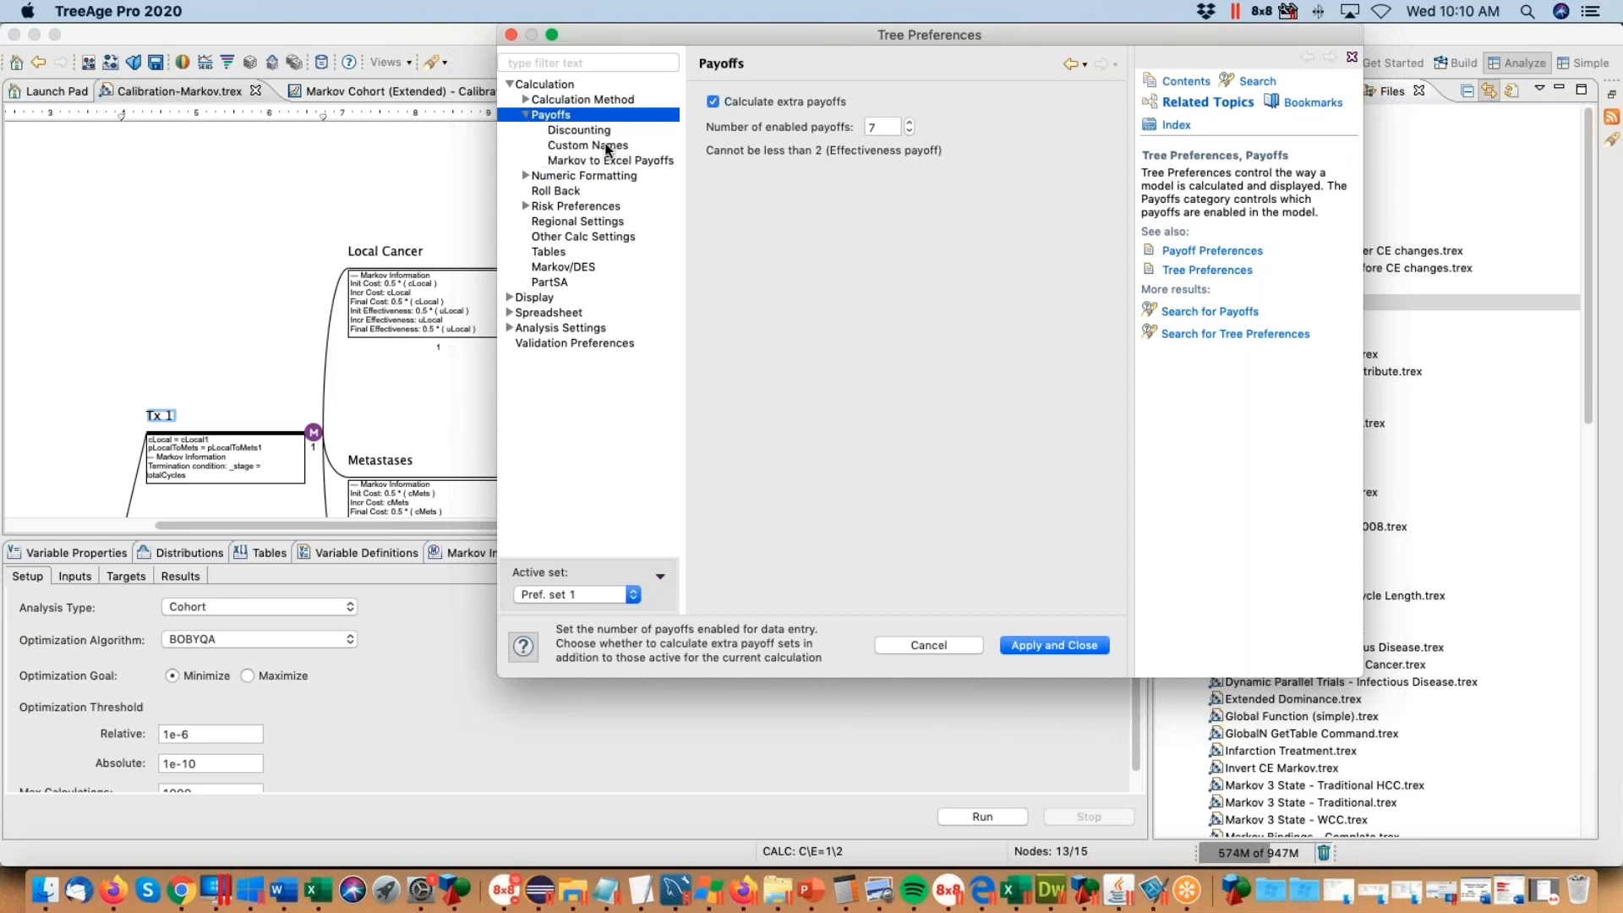
click(608, 146)
click(916, 169)
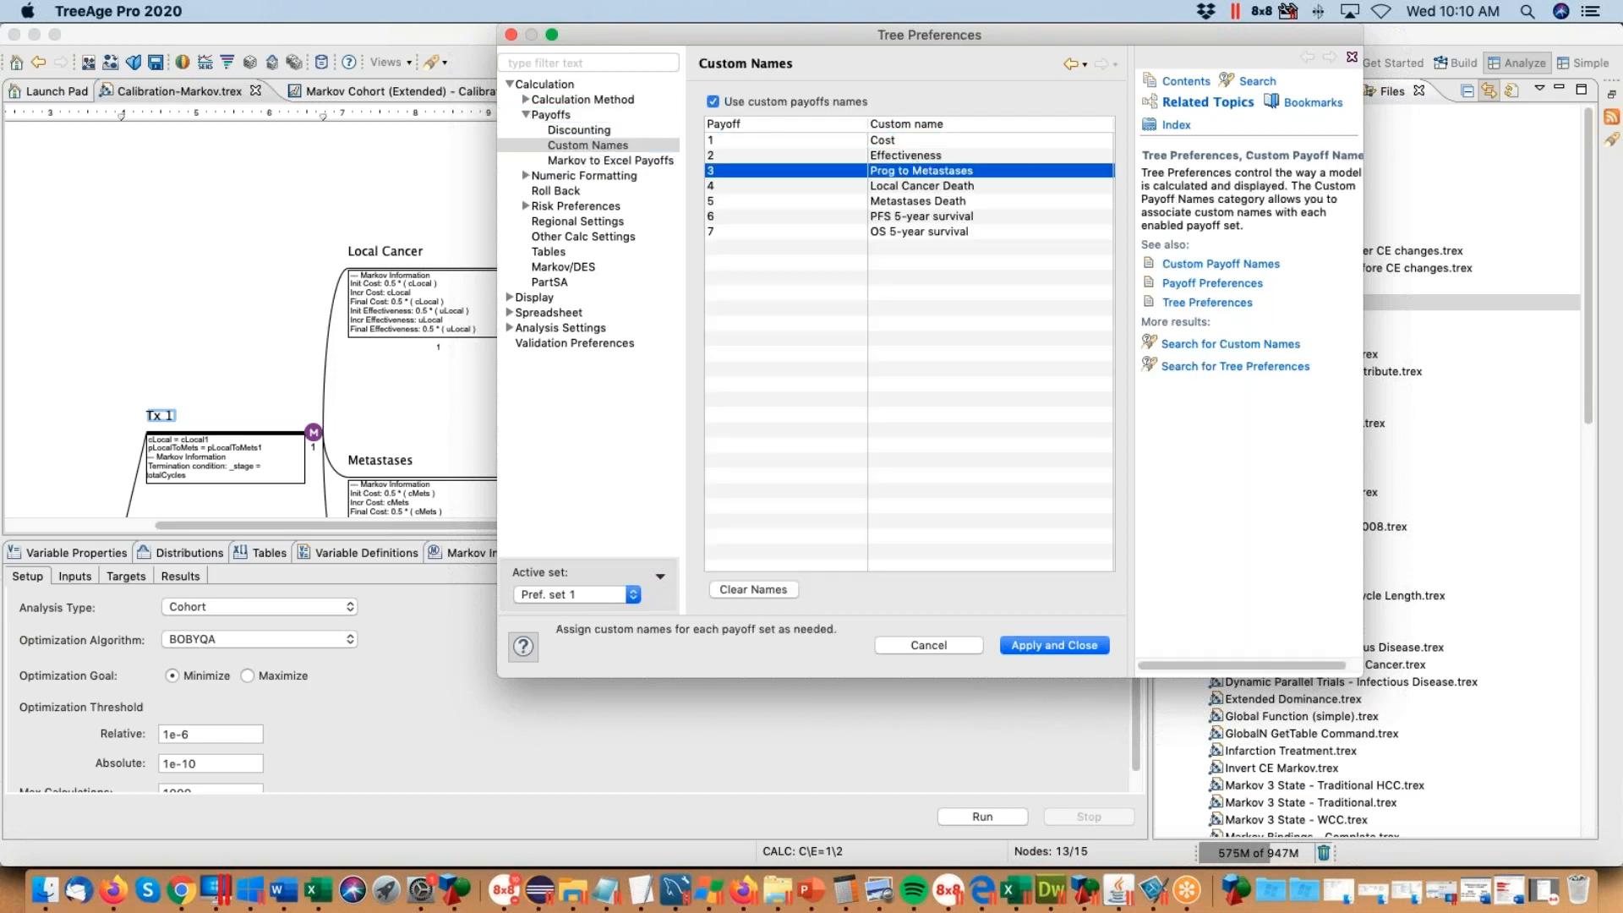
click(907, 185)
click(903, 201)
click(981, 217)
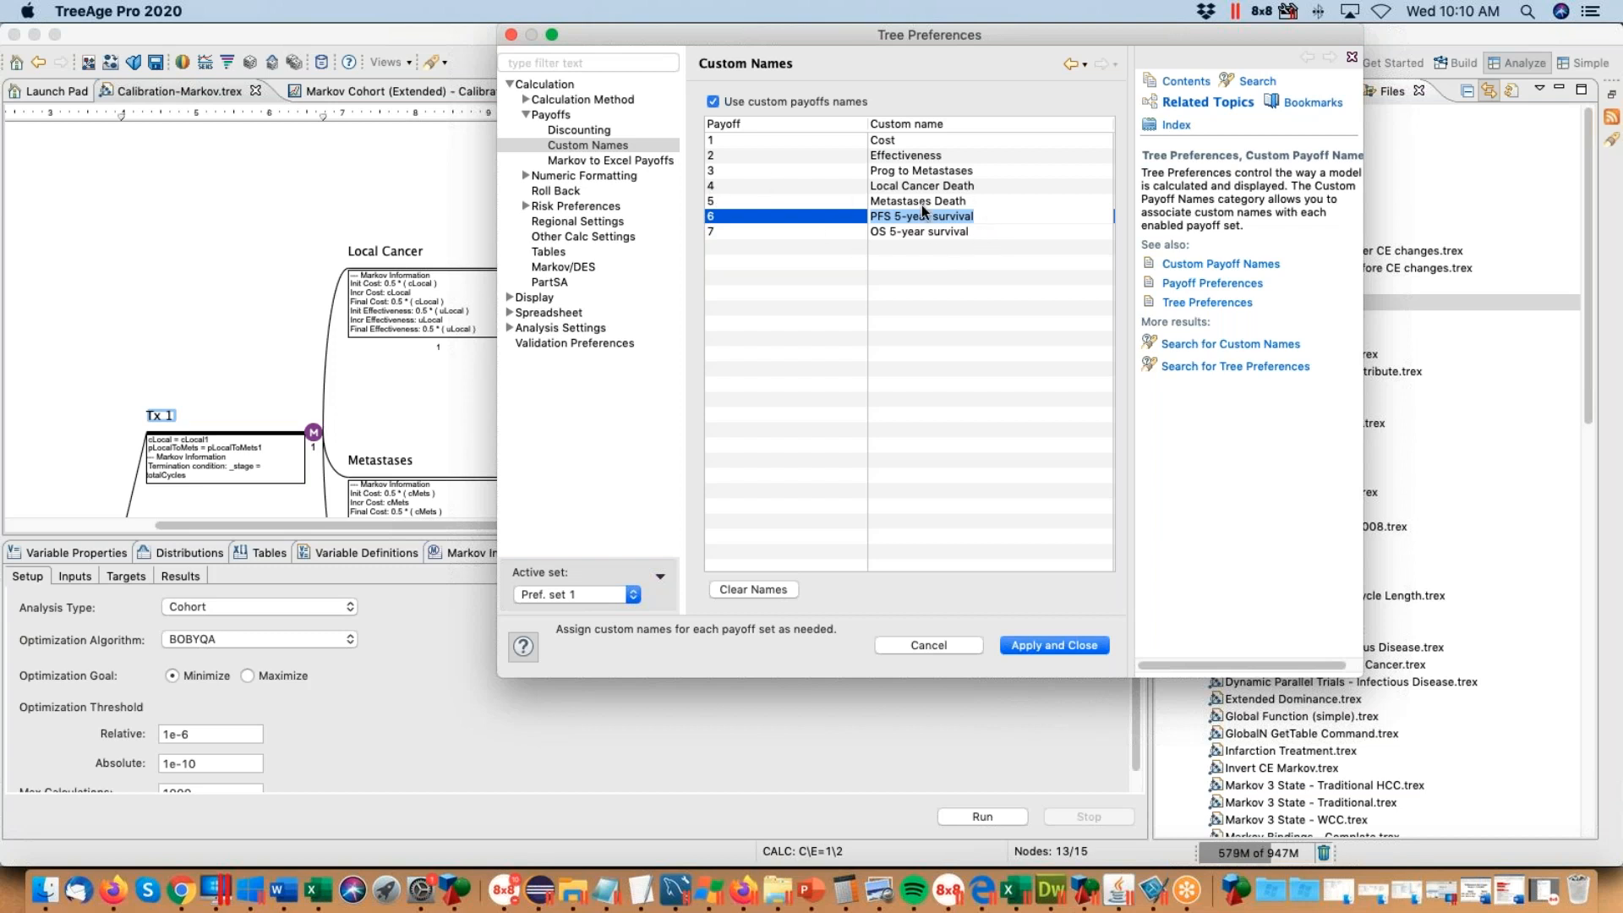
click(933, 644)
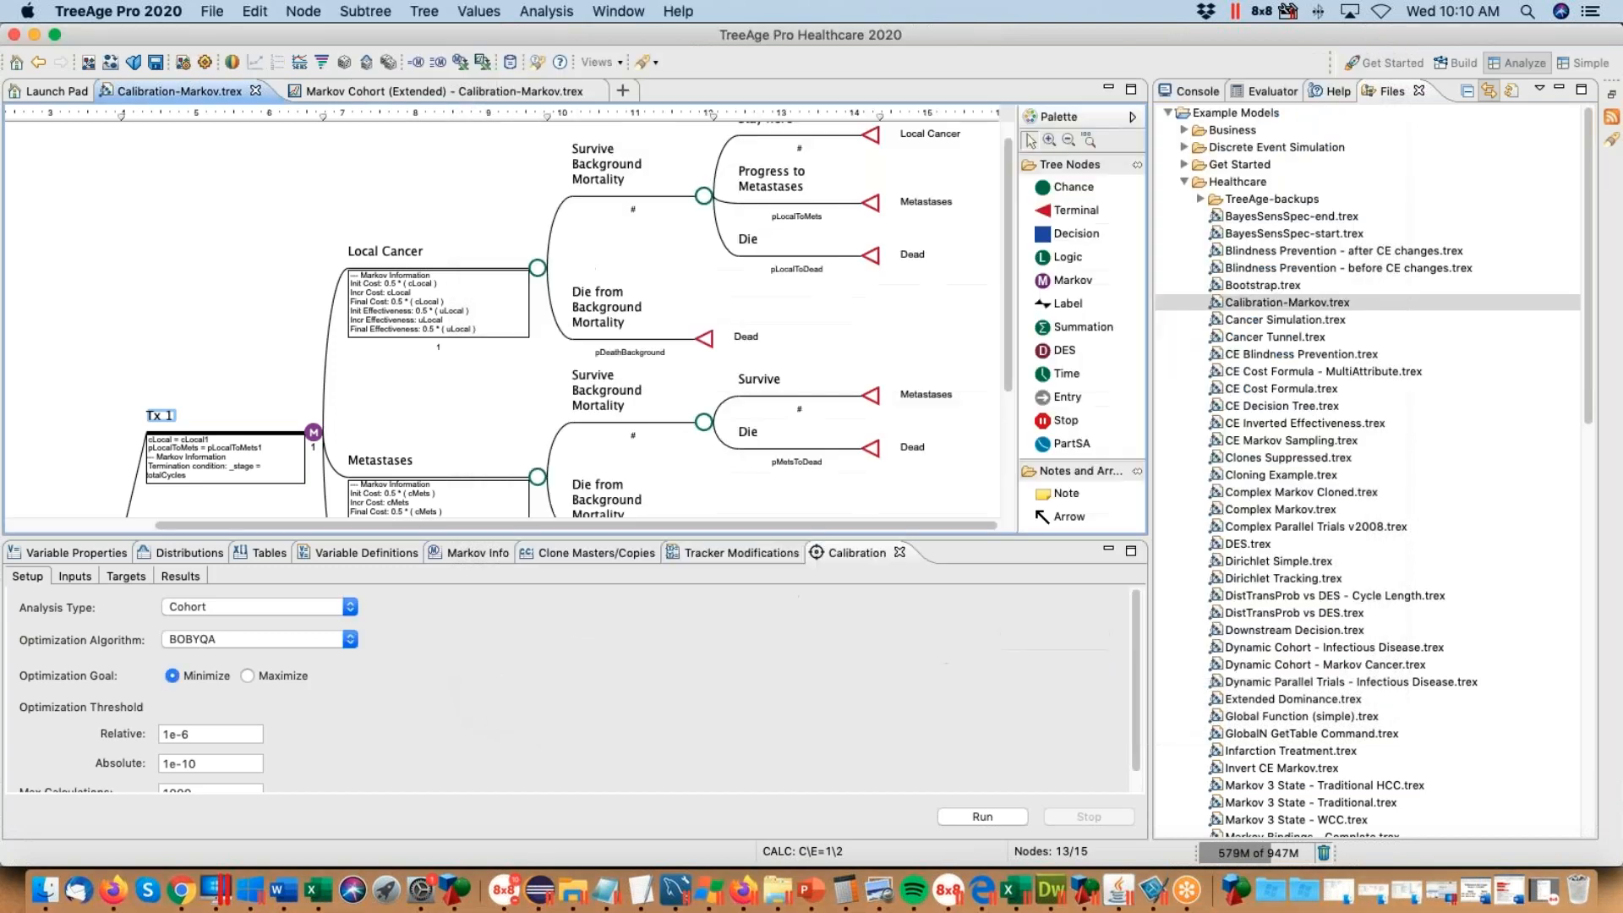
Step: Inspect the additional reward sets of the Local Cancer and Metastases states, focusing on the PFS and OS 5-year survival payoffs
click(538, 269)
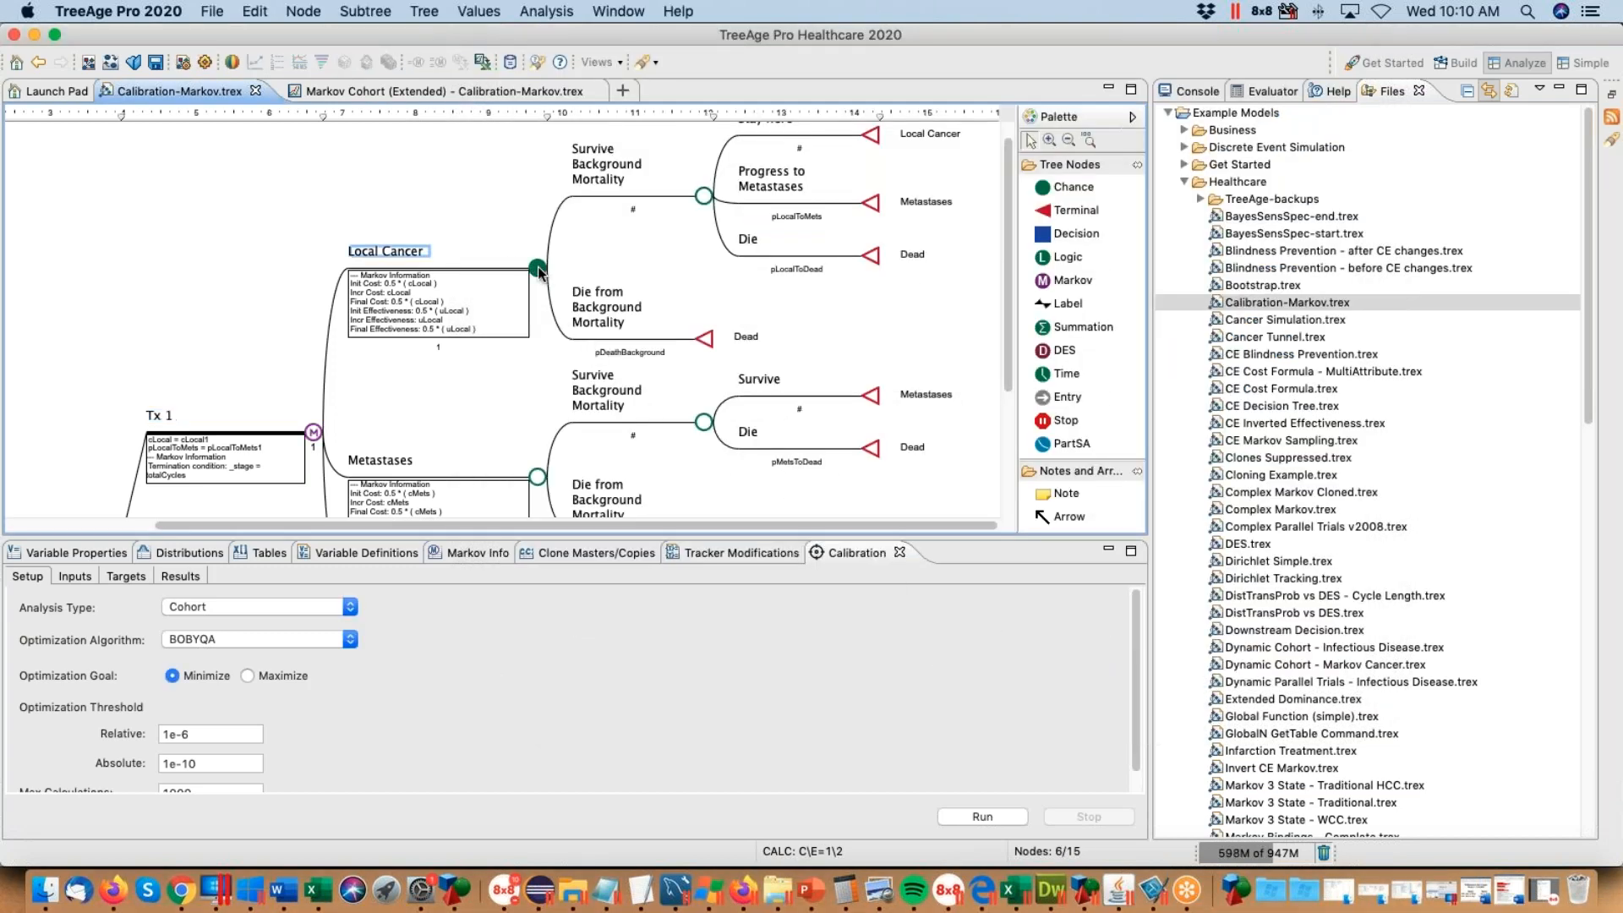
click(469, 550)
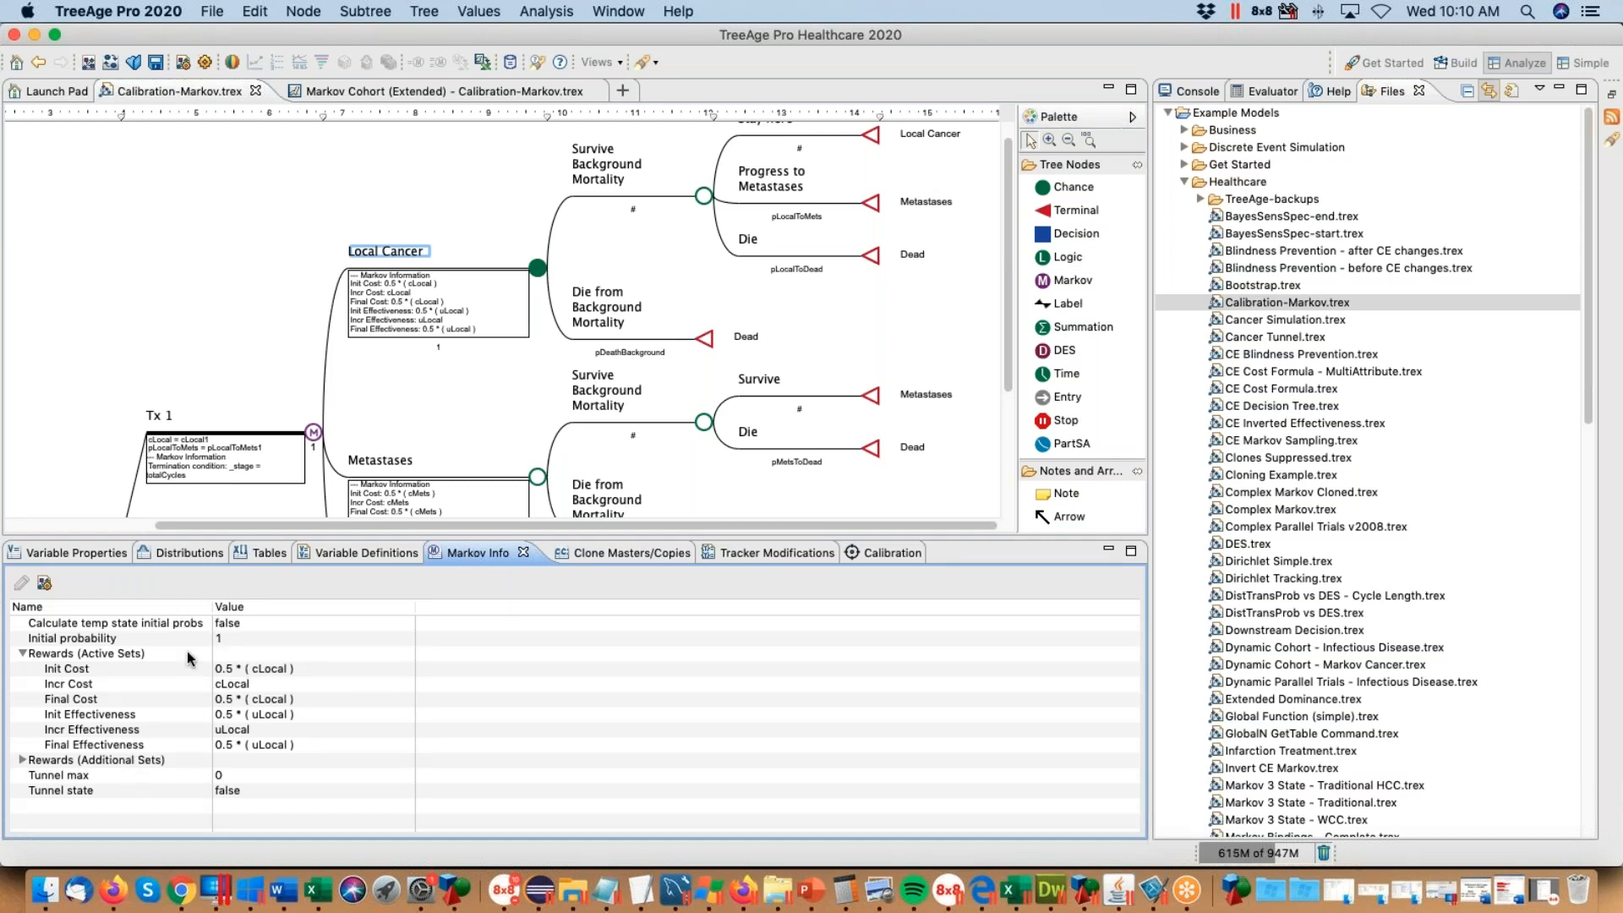
click(22, 758)
drag(1133, 681, 1134, 784)
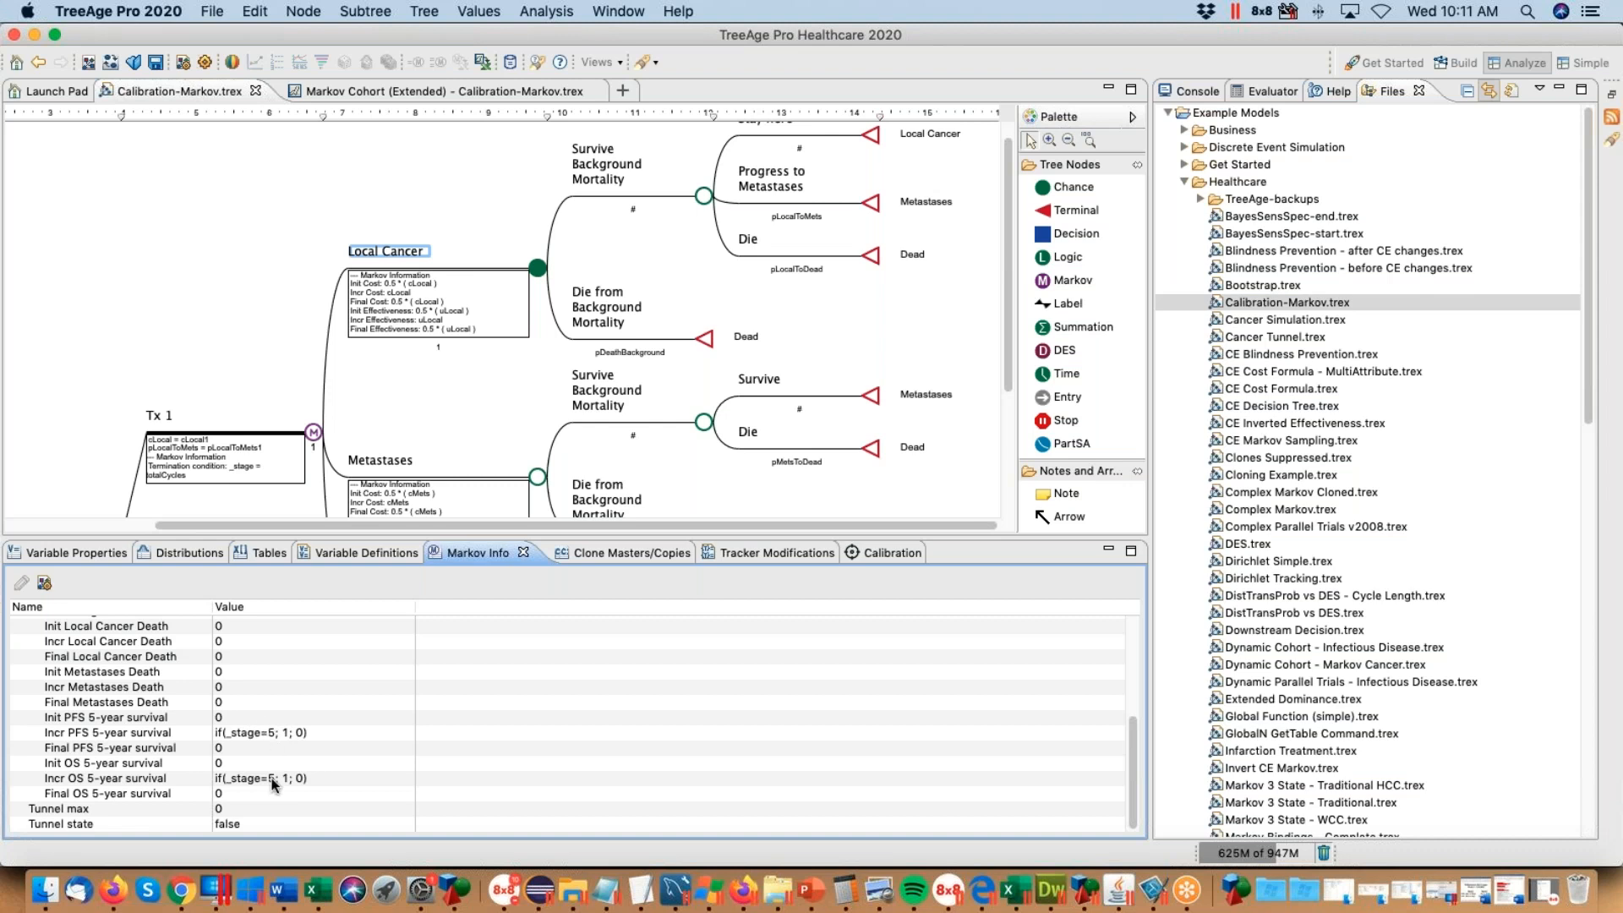
click(537, 478)
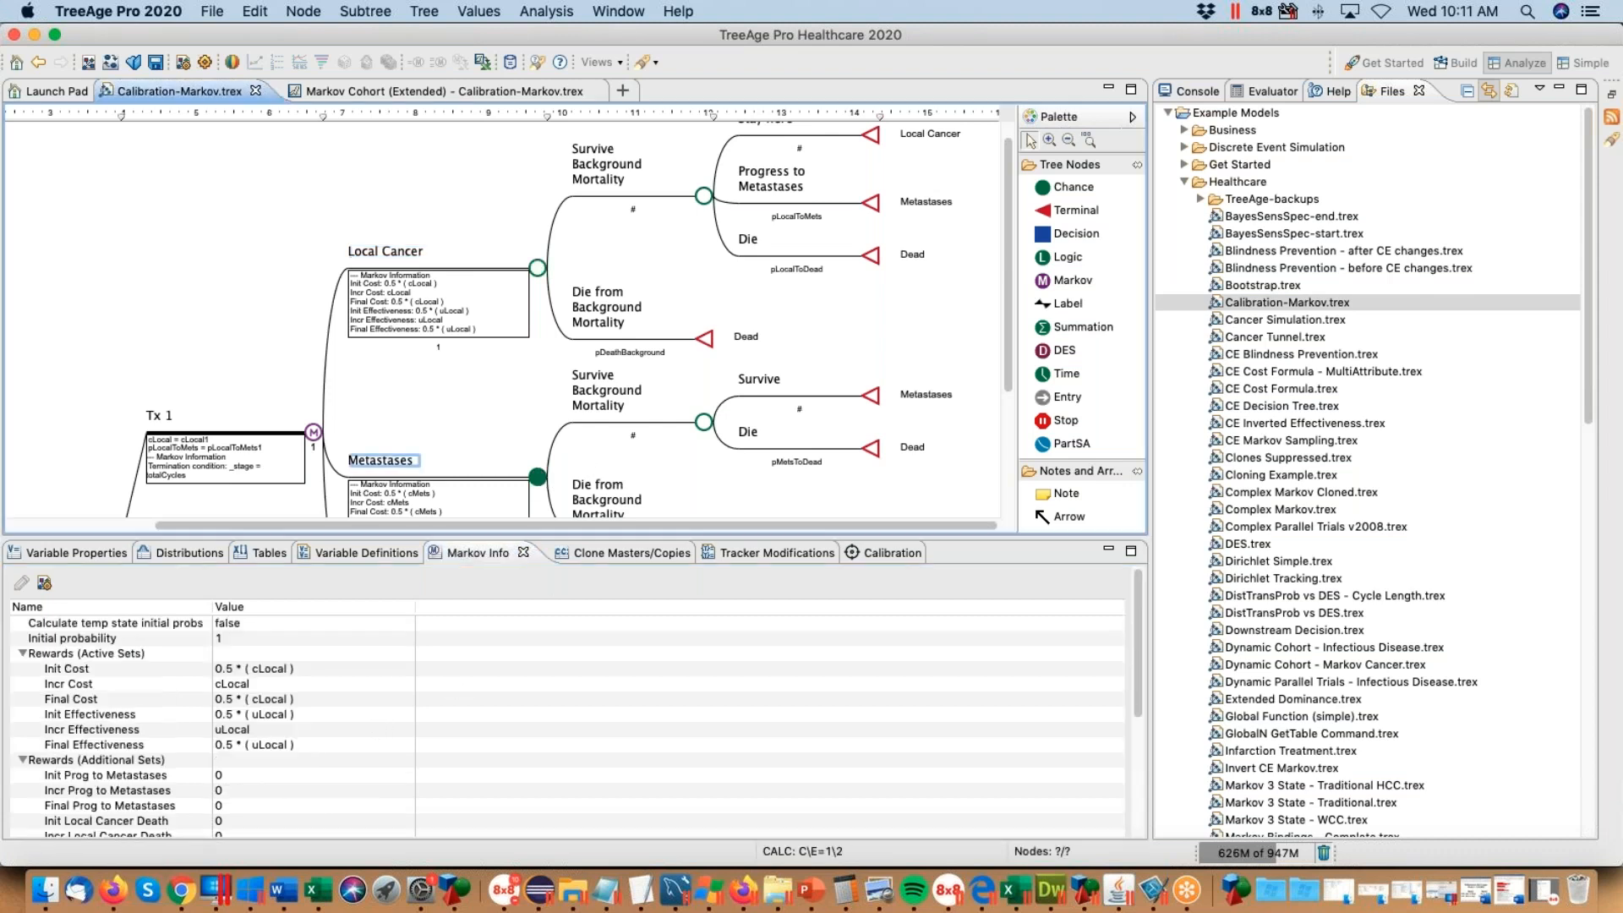
drag(1138, 611, 1138, 733)
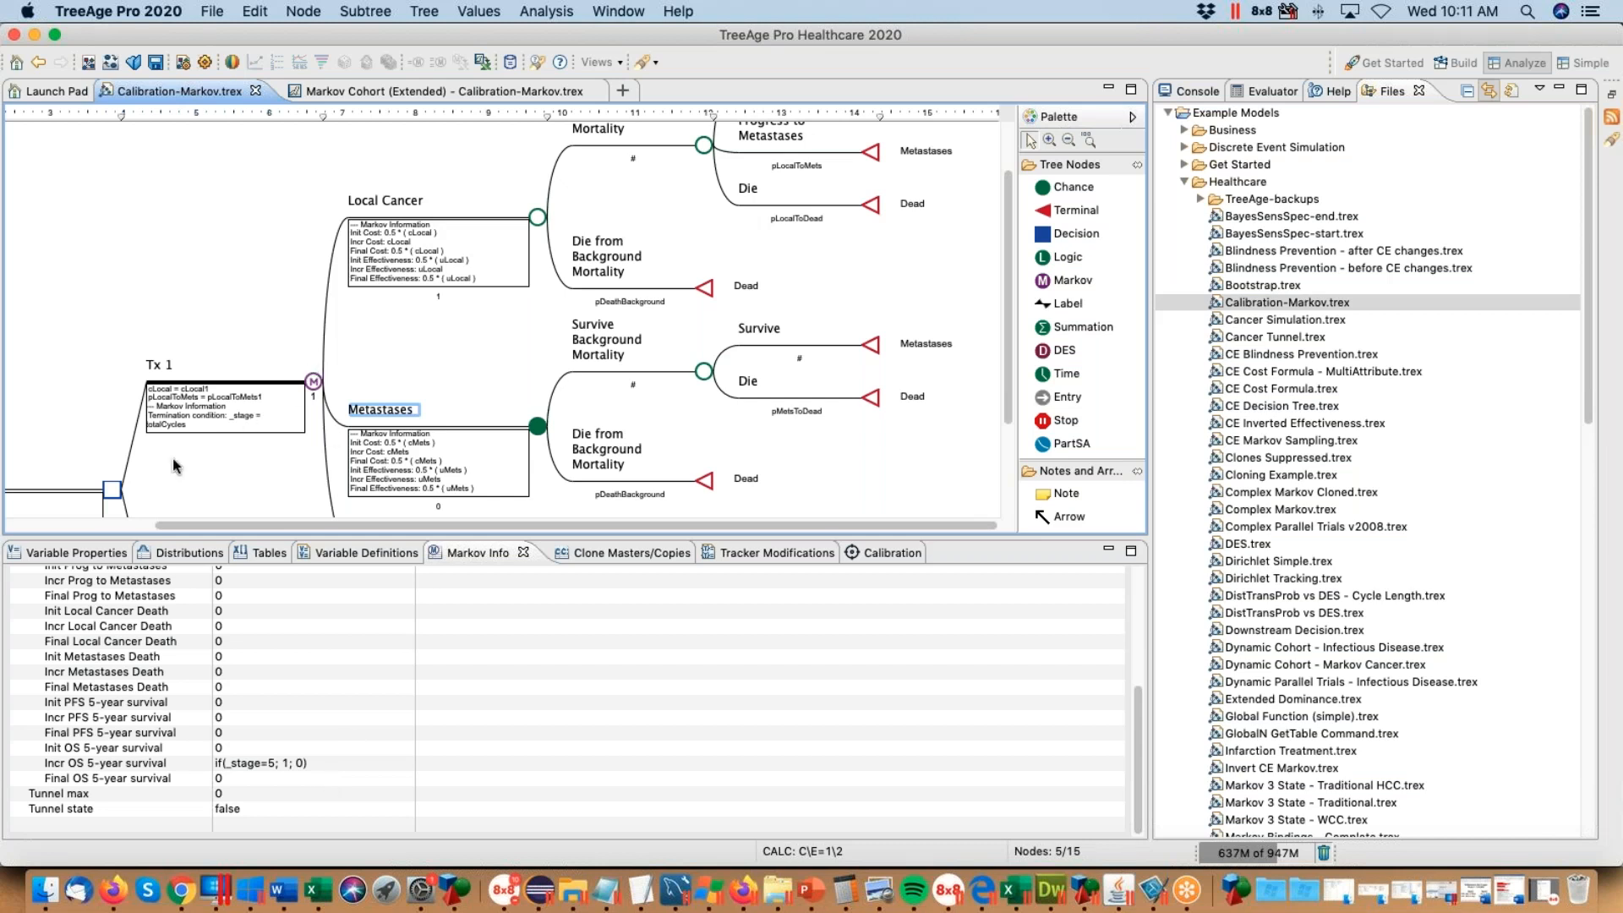
Step: Run the cost-effectiveness rankings from the Choose node and examine the extra payoff results, including PFS and OS 5-year survival
click(111, 489)
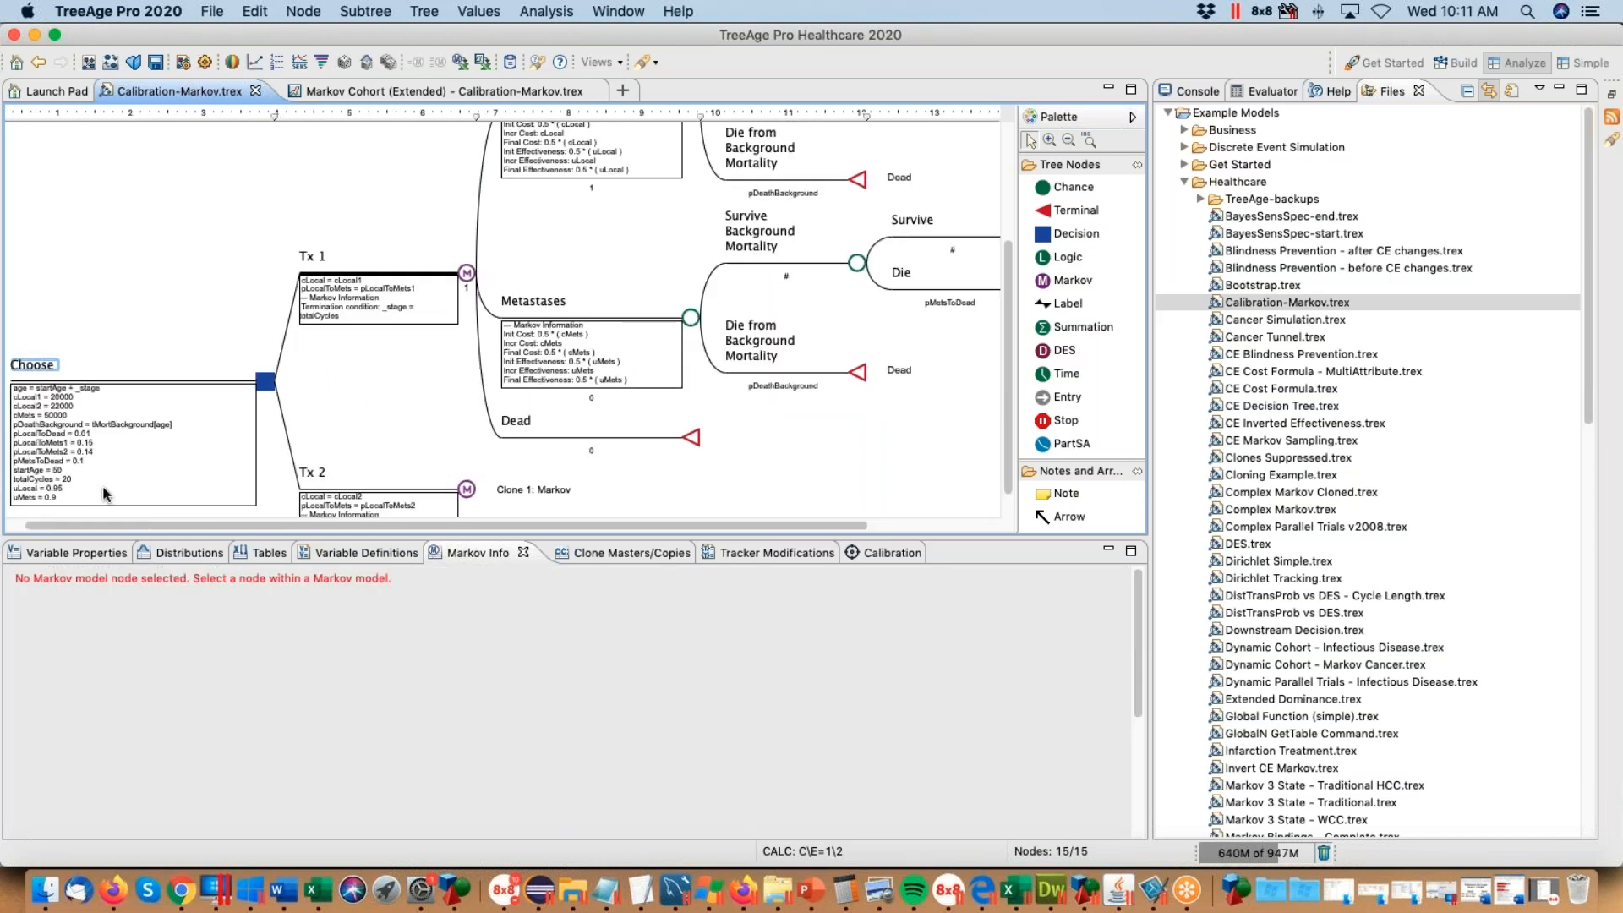
click(277, 63)
drag(749, 517, 961, 519)
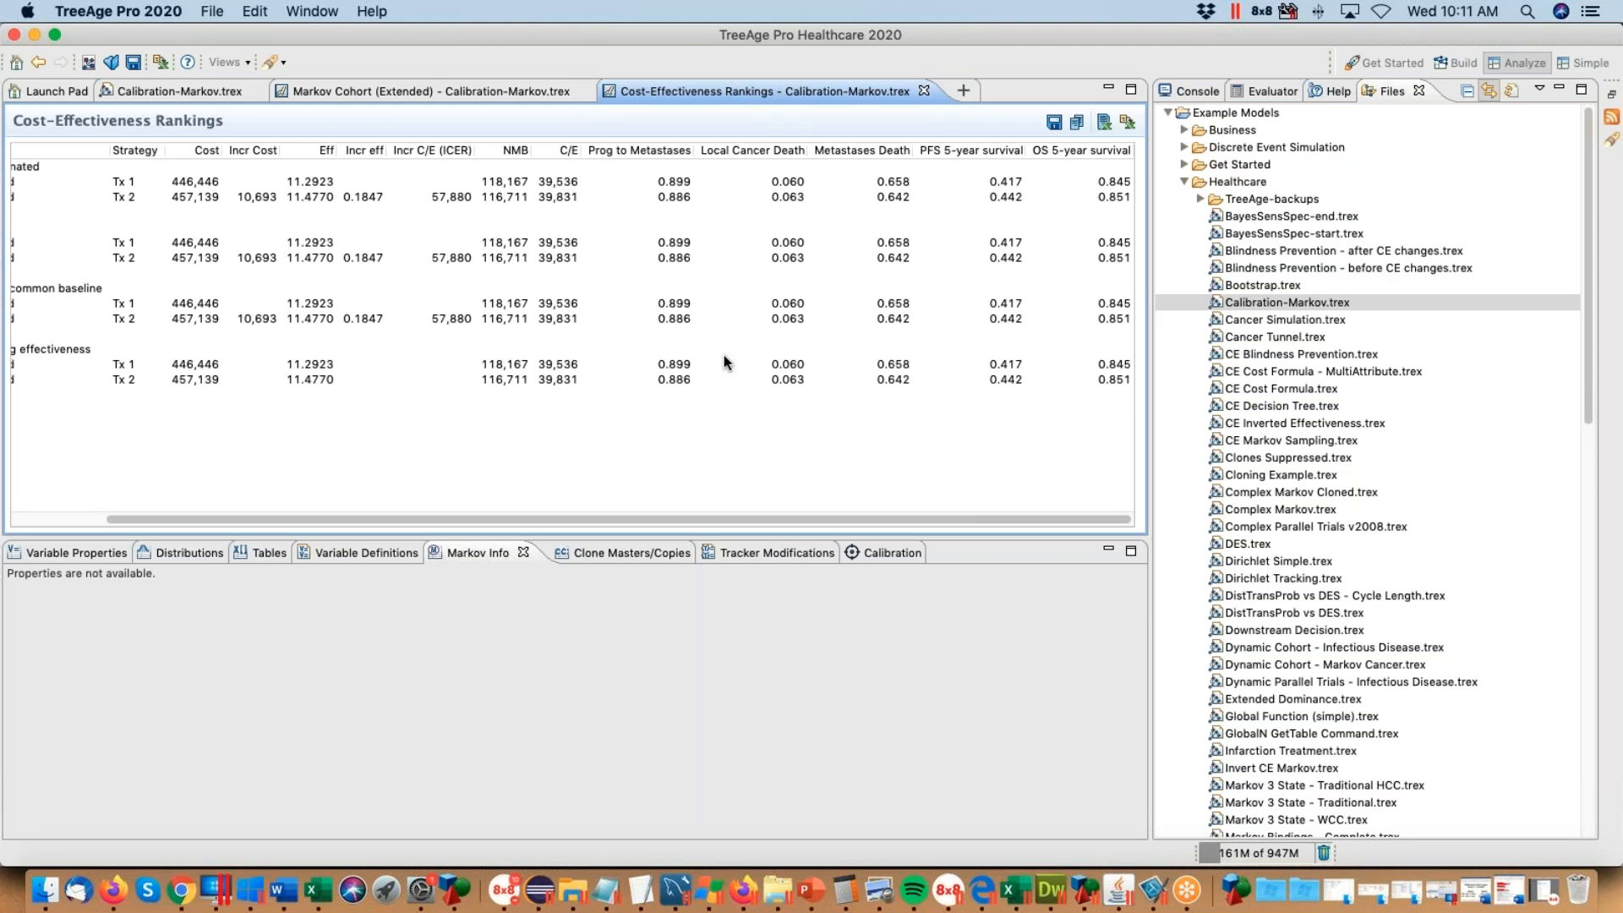
drag(918, 515, 702, 531)
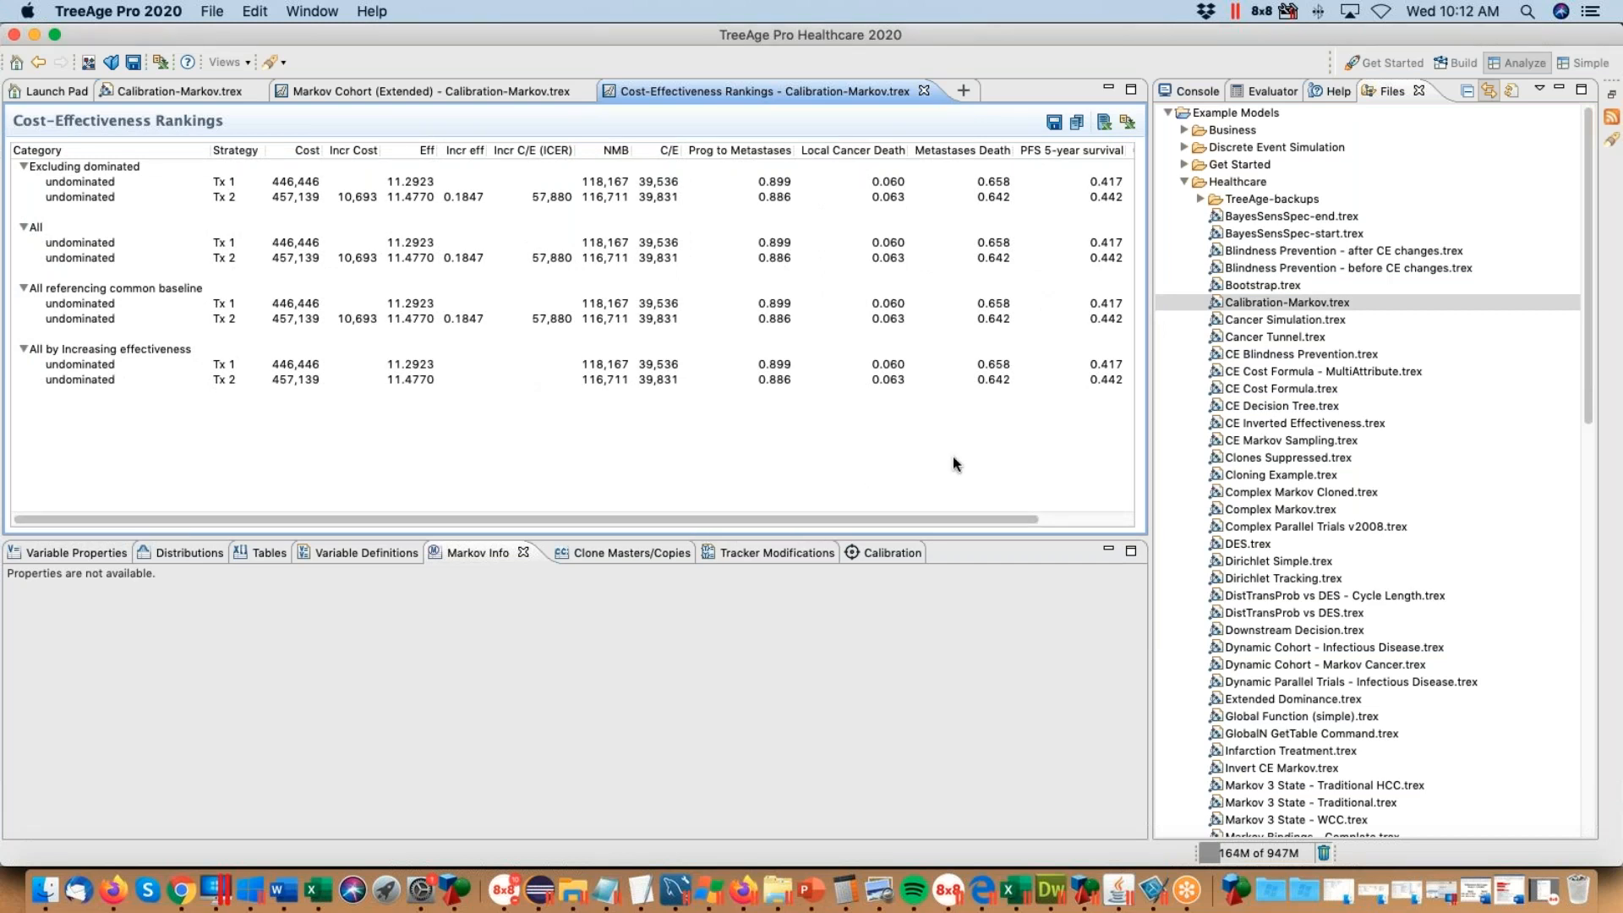
Step: Return to the Calibration-Markov.trex tree, close and reopen the Calibration view, and enlarge it to show the full setup
click(894, 554)
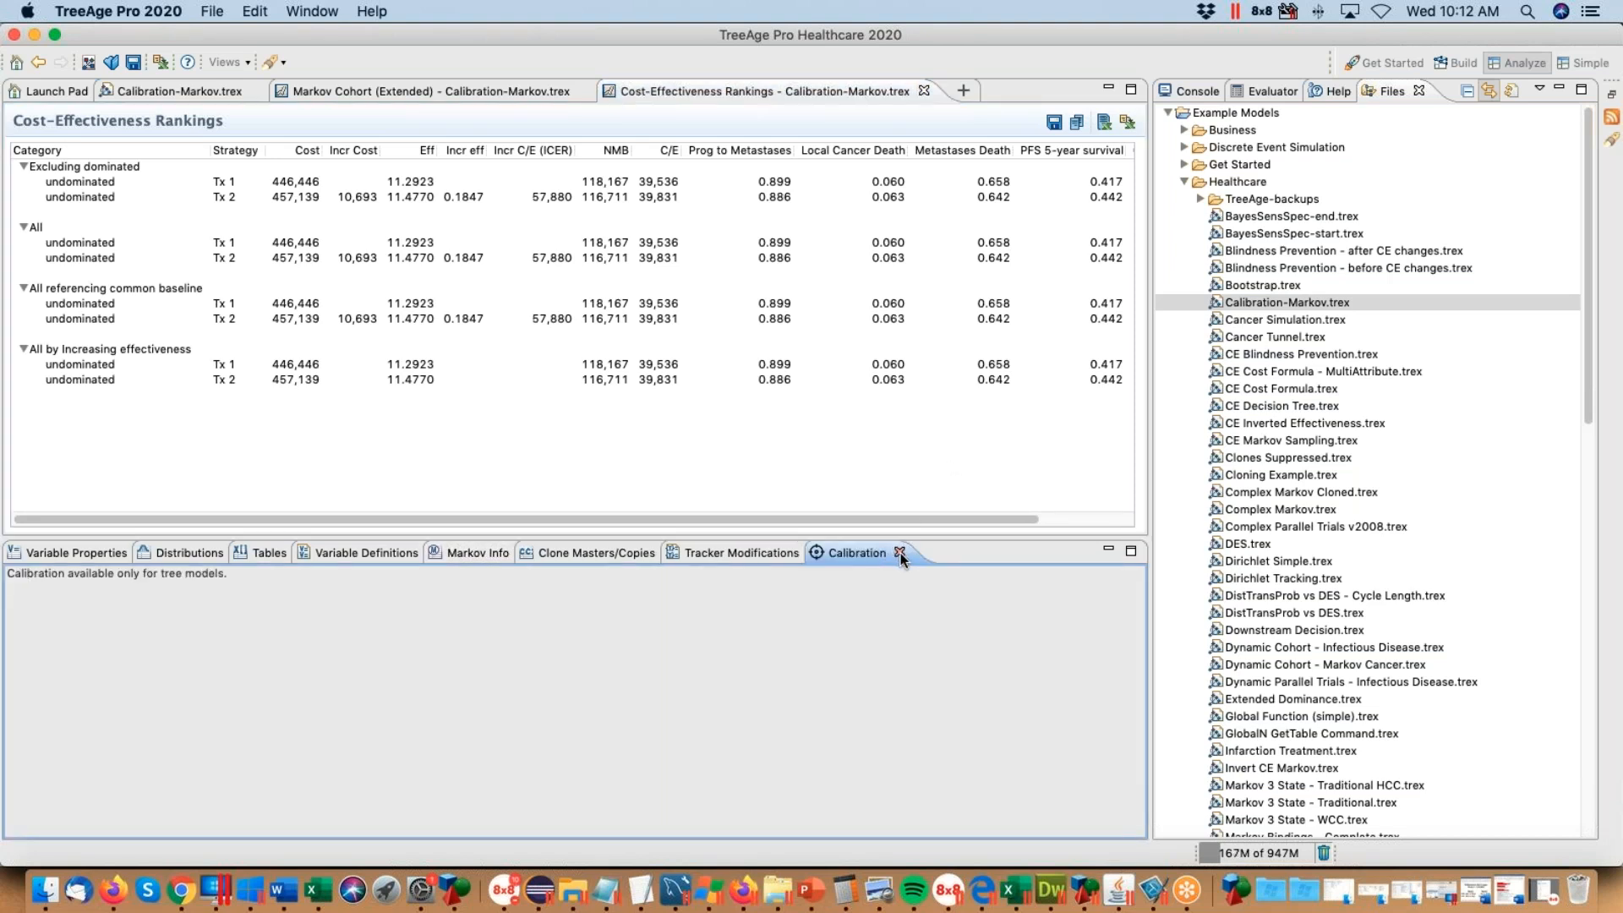
click(145, 84)
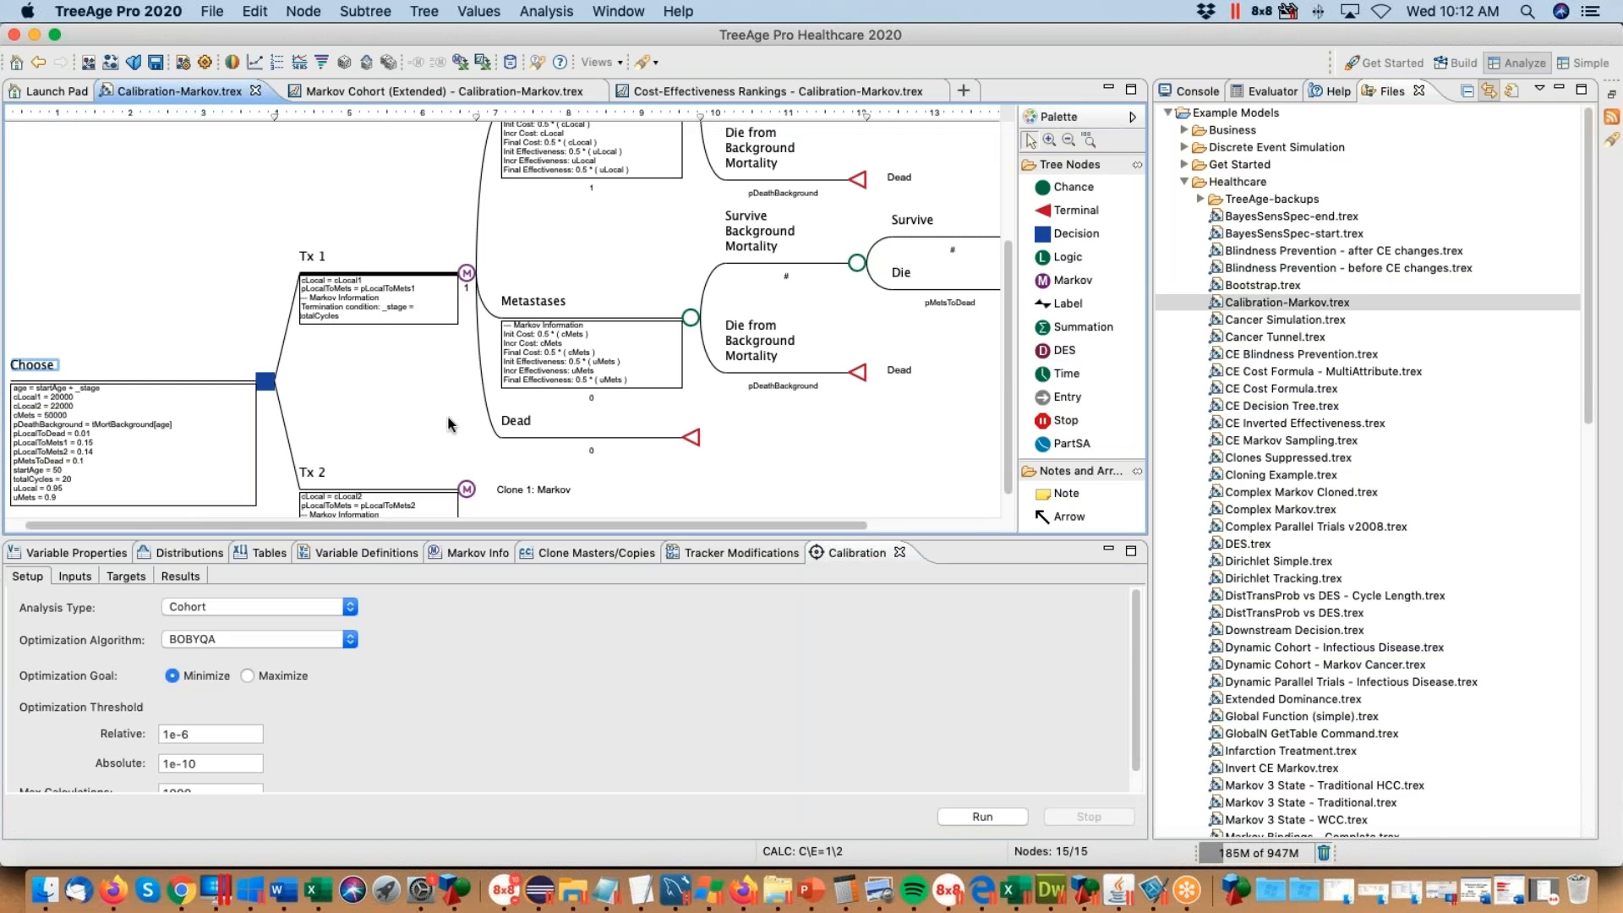
click(899, 552)
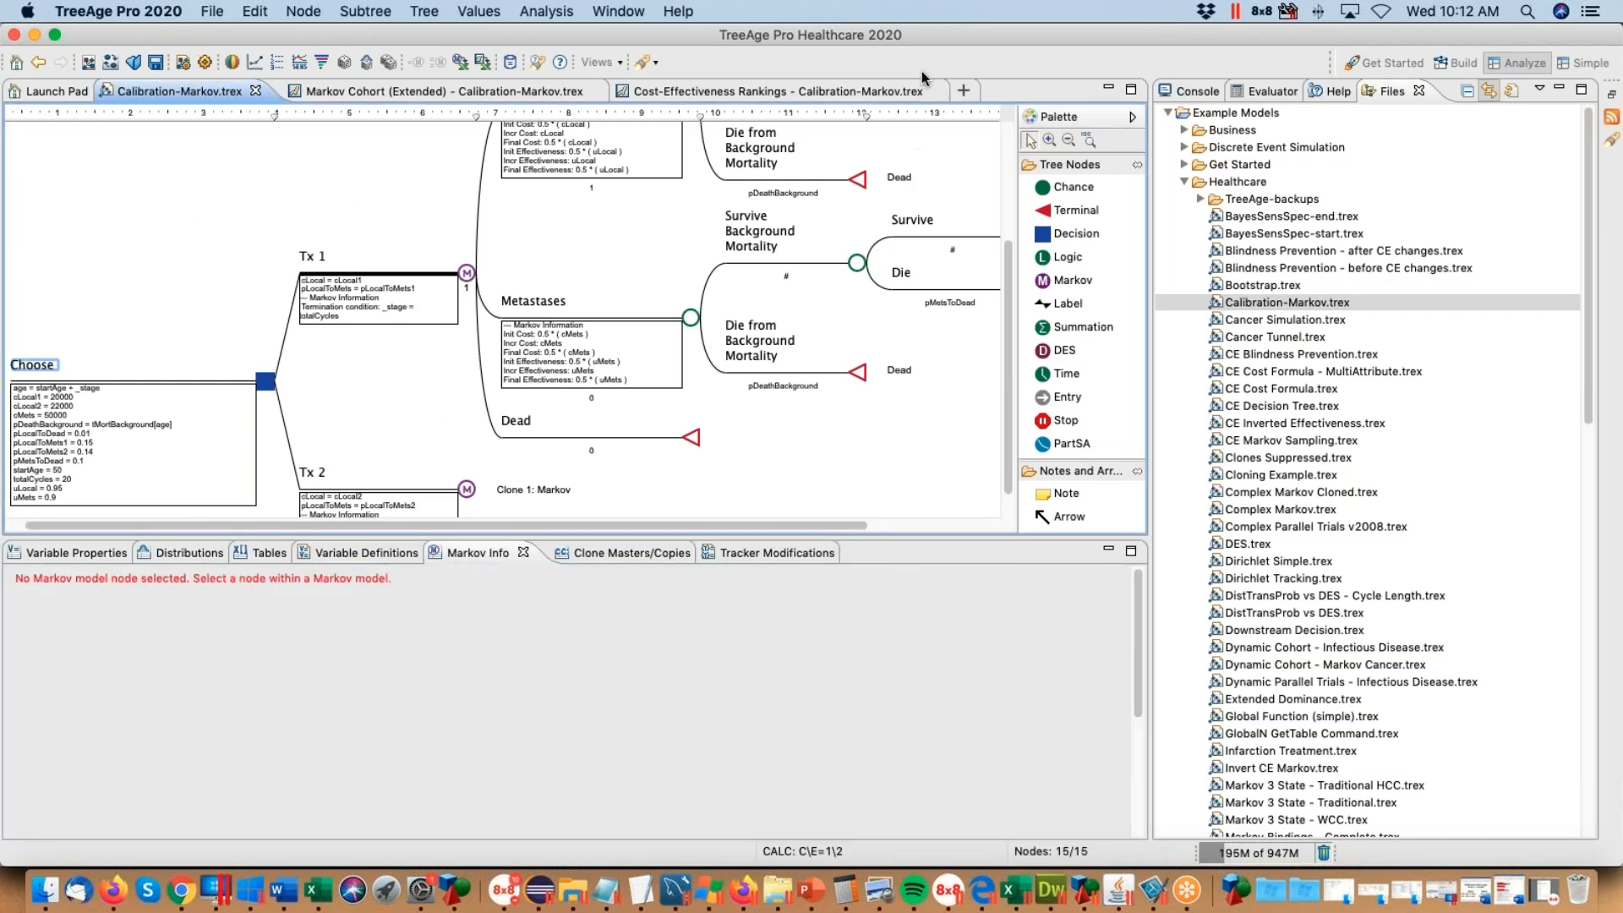
click(619, 62)
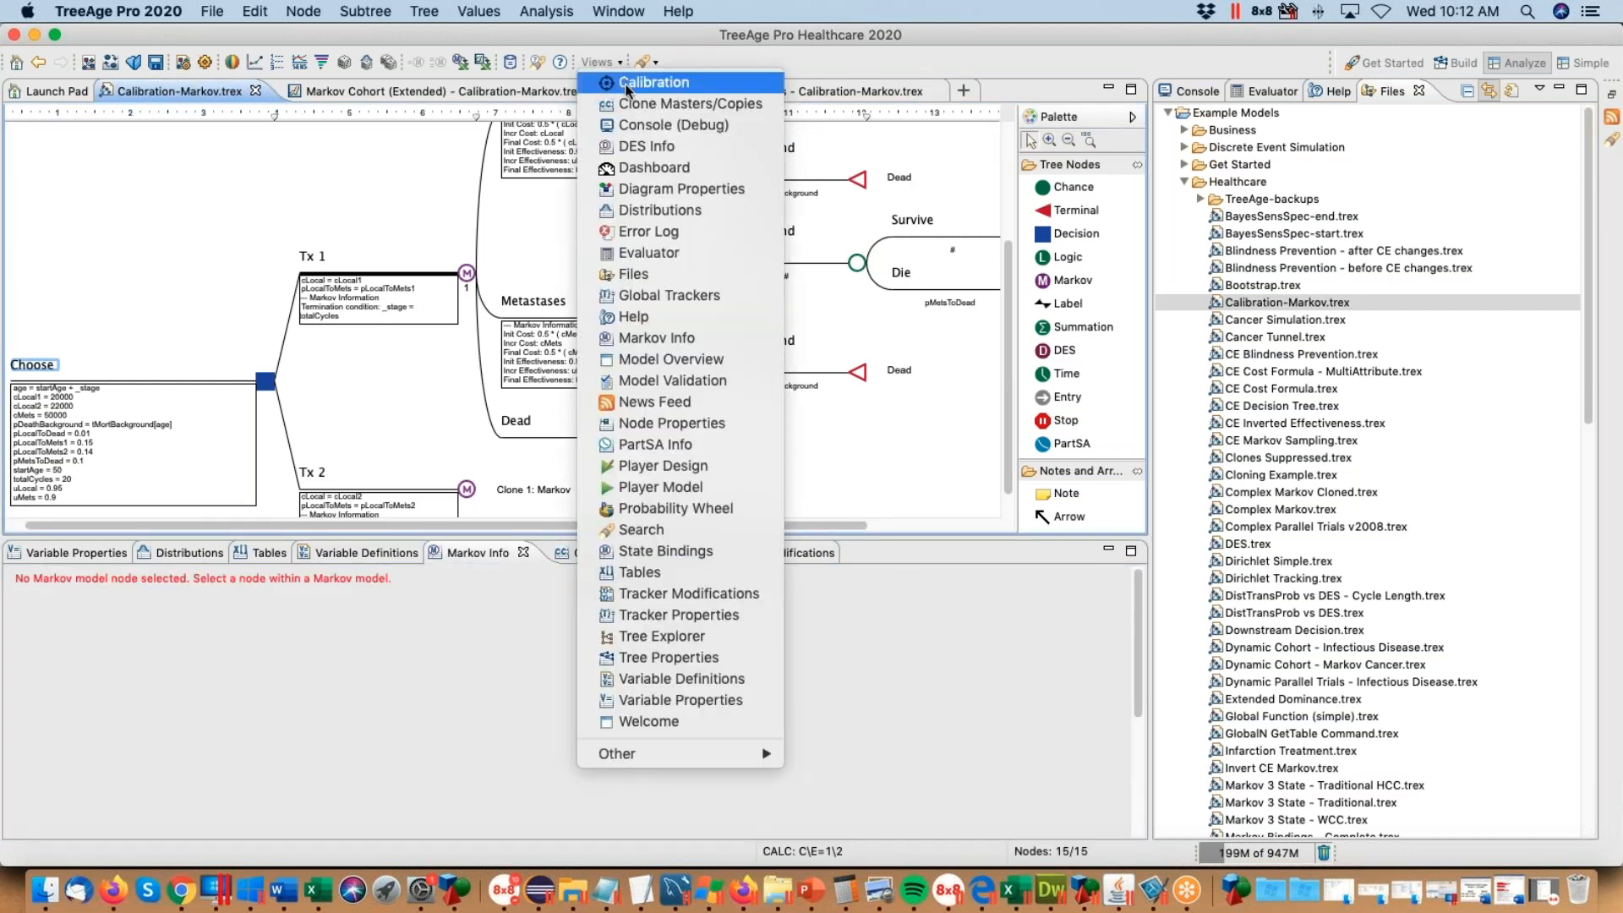
click(627, 84)
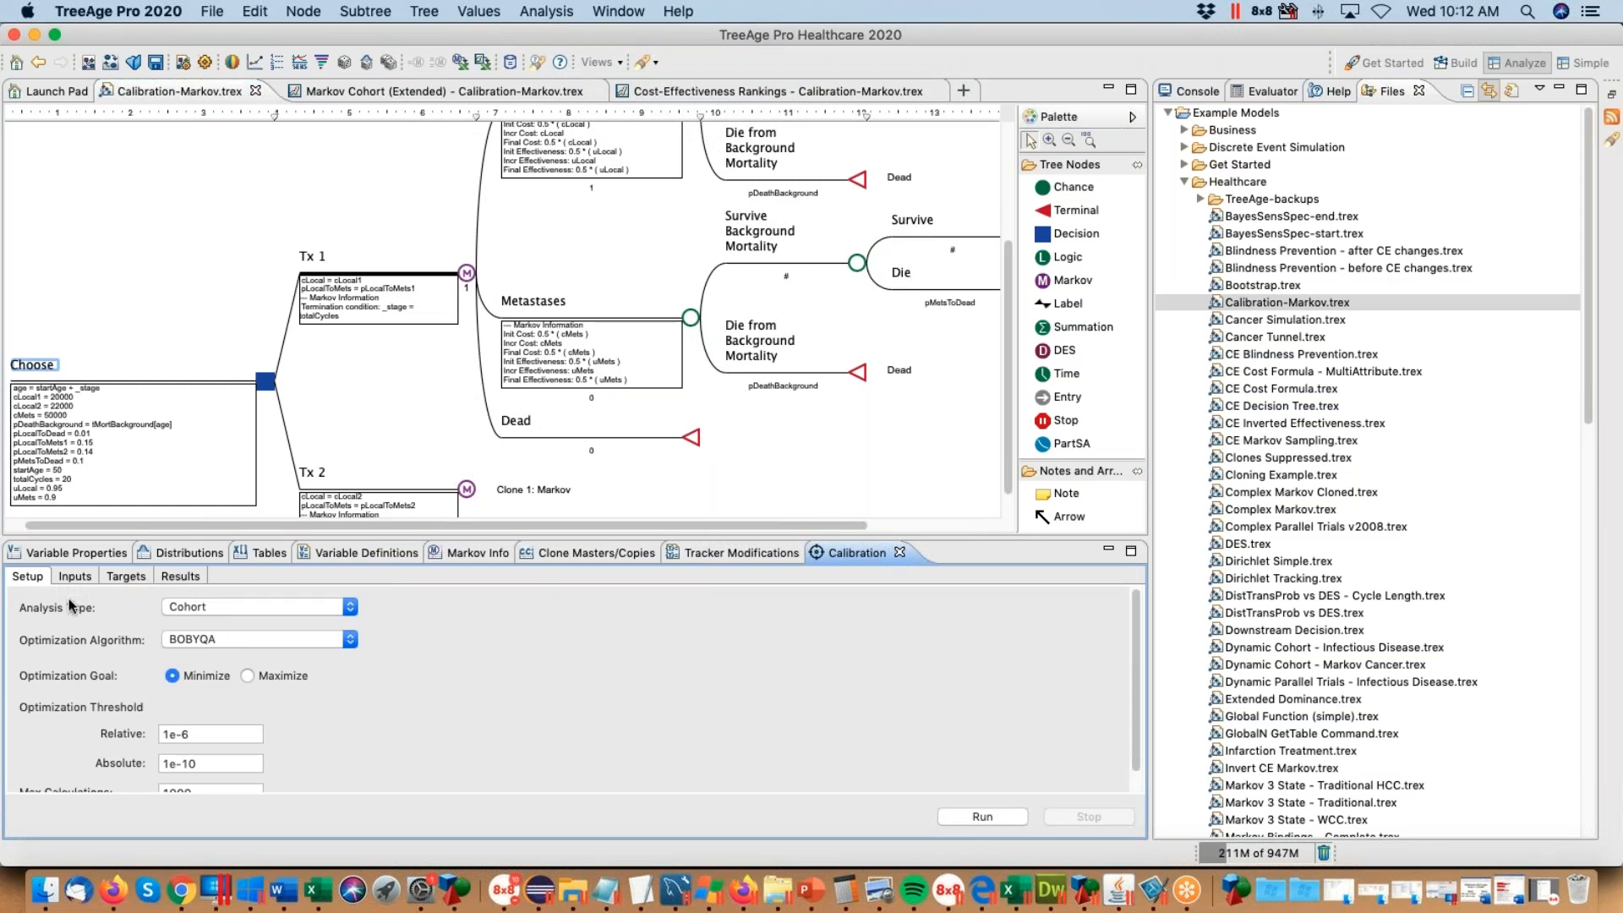
drag(420, 534, 418, 484)
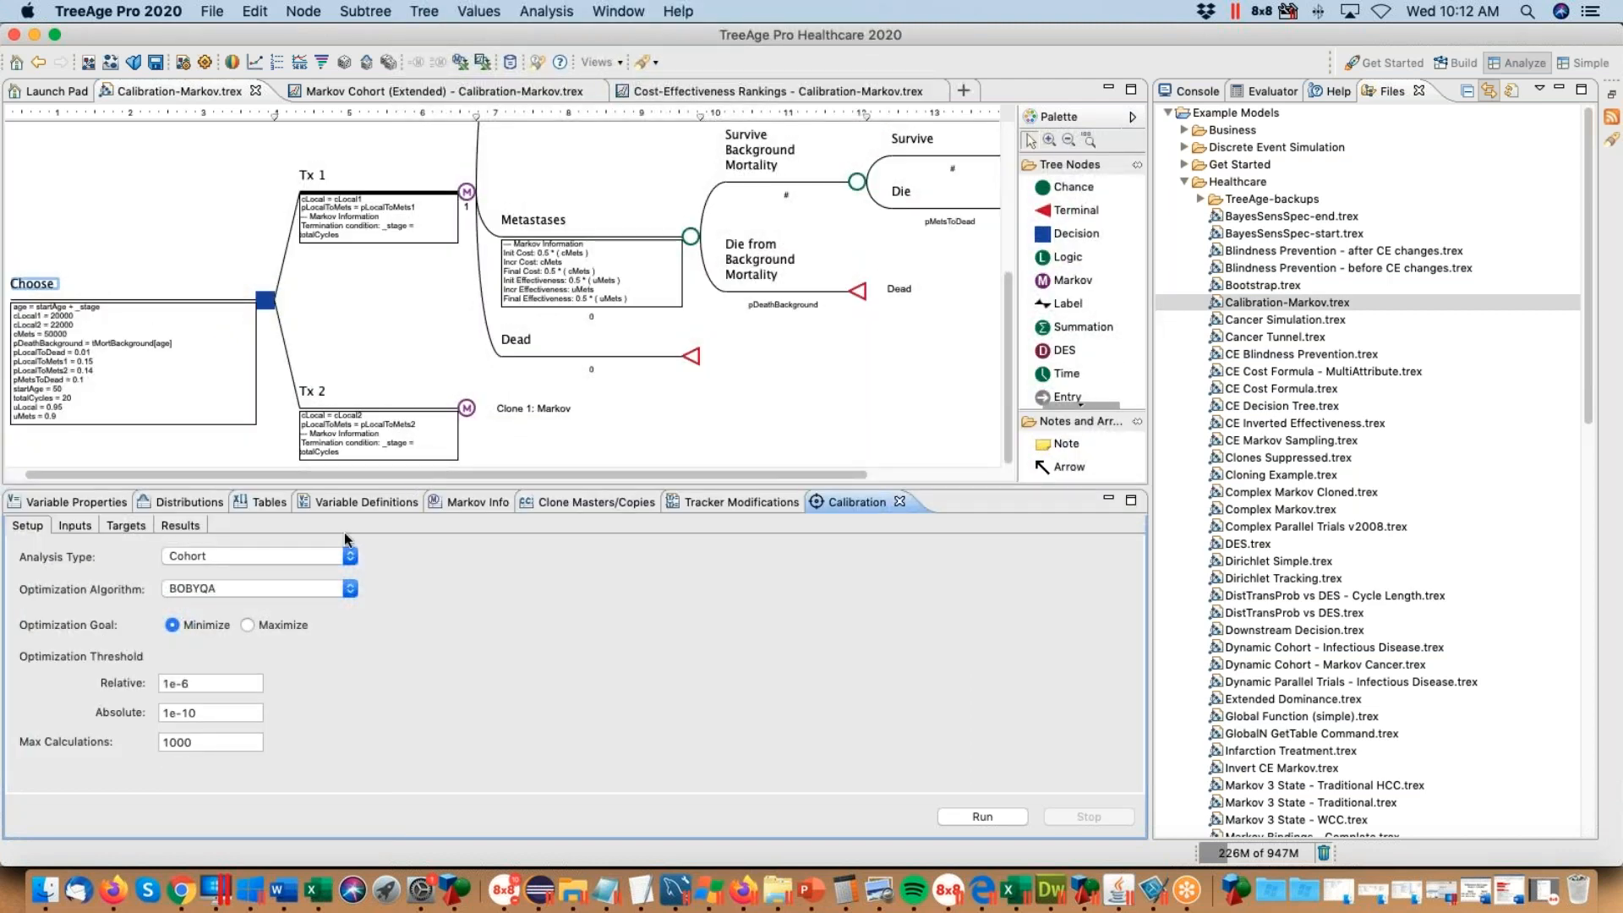
Step: Try the Microsimulation analysis type with 1000000 trials for the calibration and restore Cohort
click(231, 556)
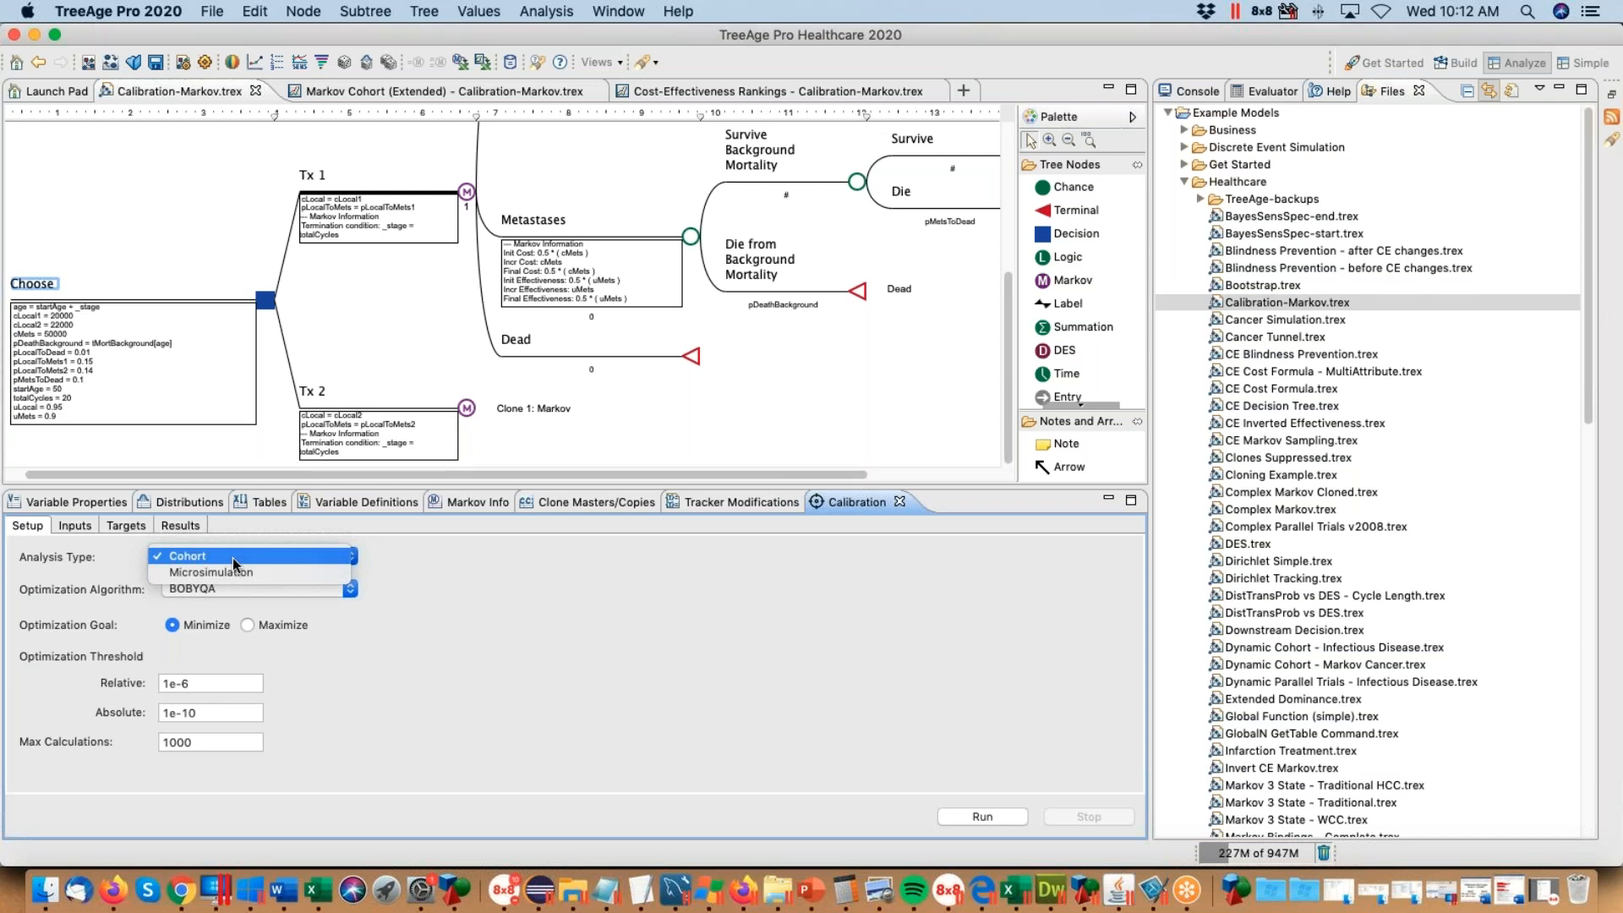
click(230, 572)
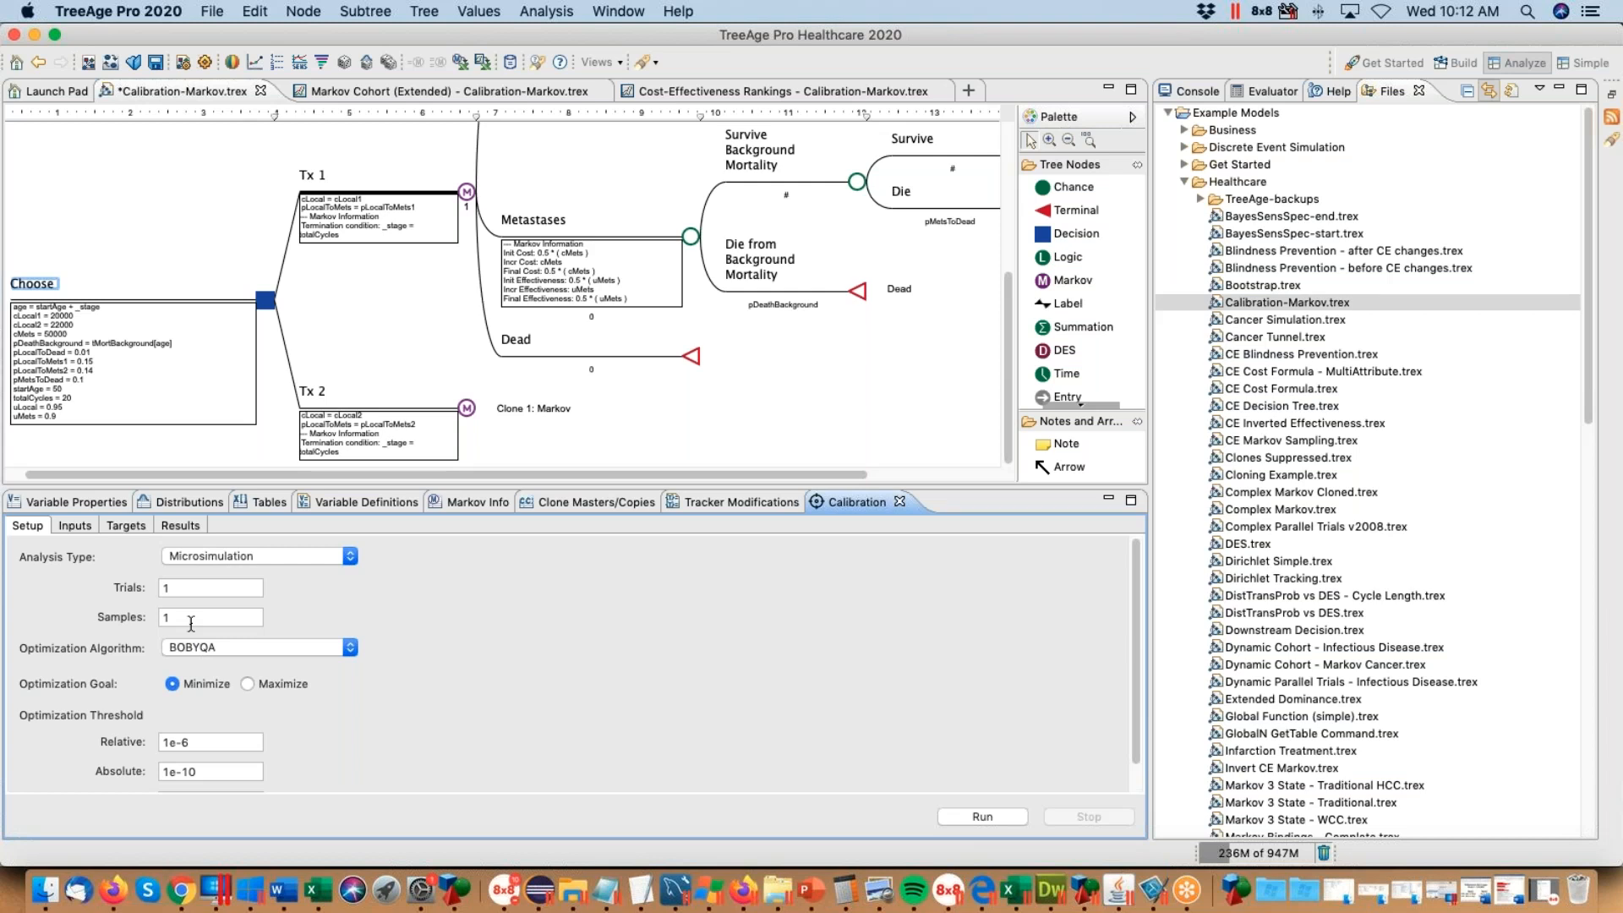
click(192, 589)
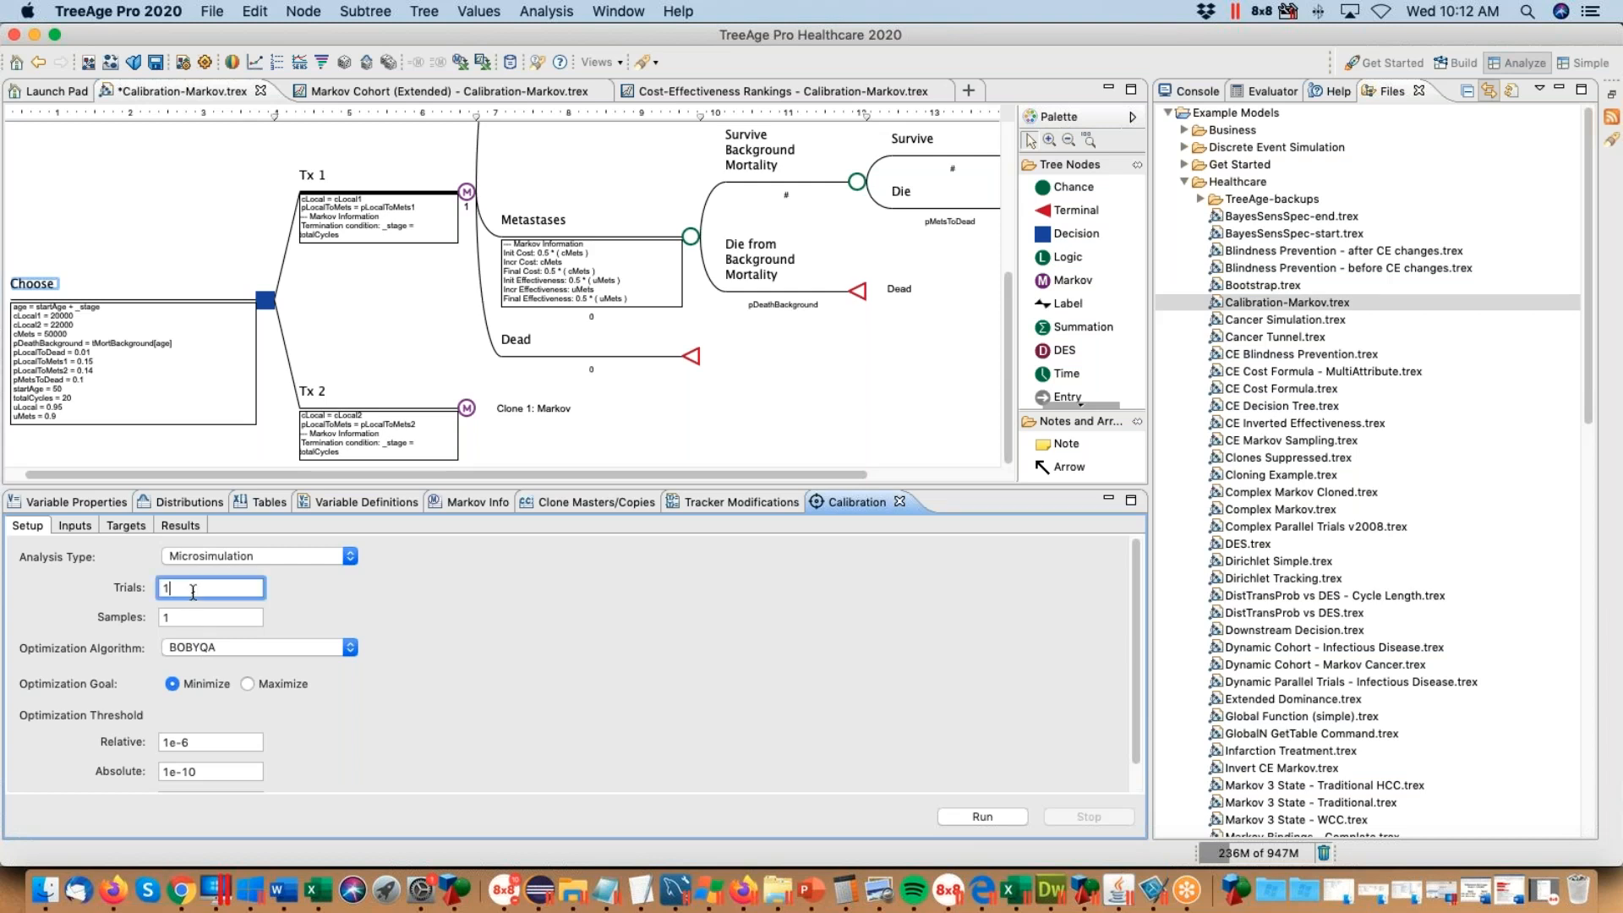
text(0000000)
key(BackSpace)
click(282, 555)
click(257, 533)
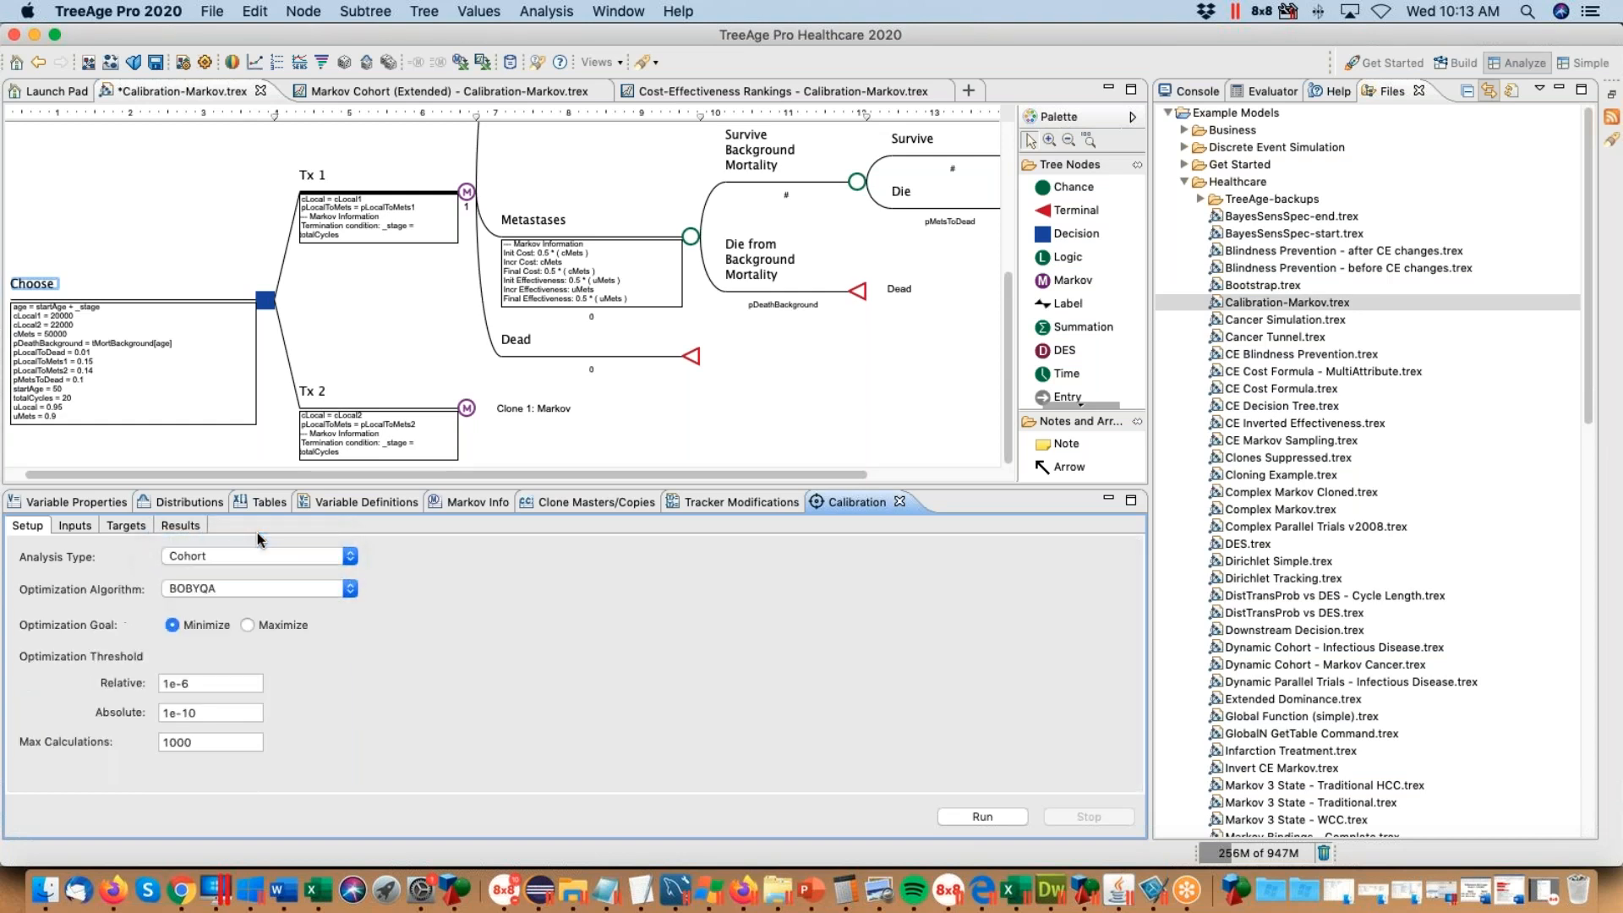
Step: Review the calibration's optimization algorithm choices, keeping BOBYQA, and check the maximum calculations setting
click(236, 590)
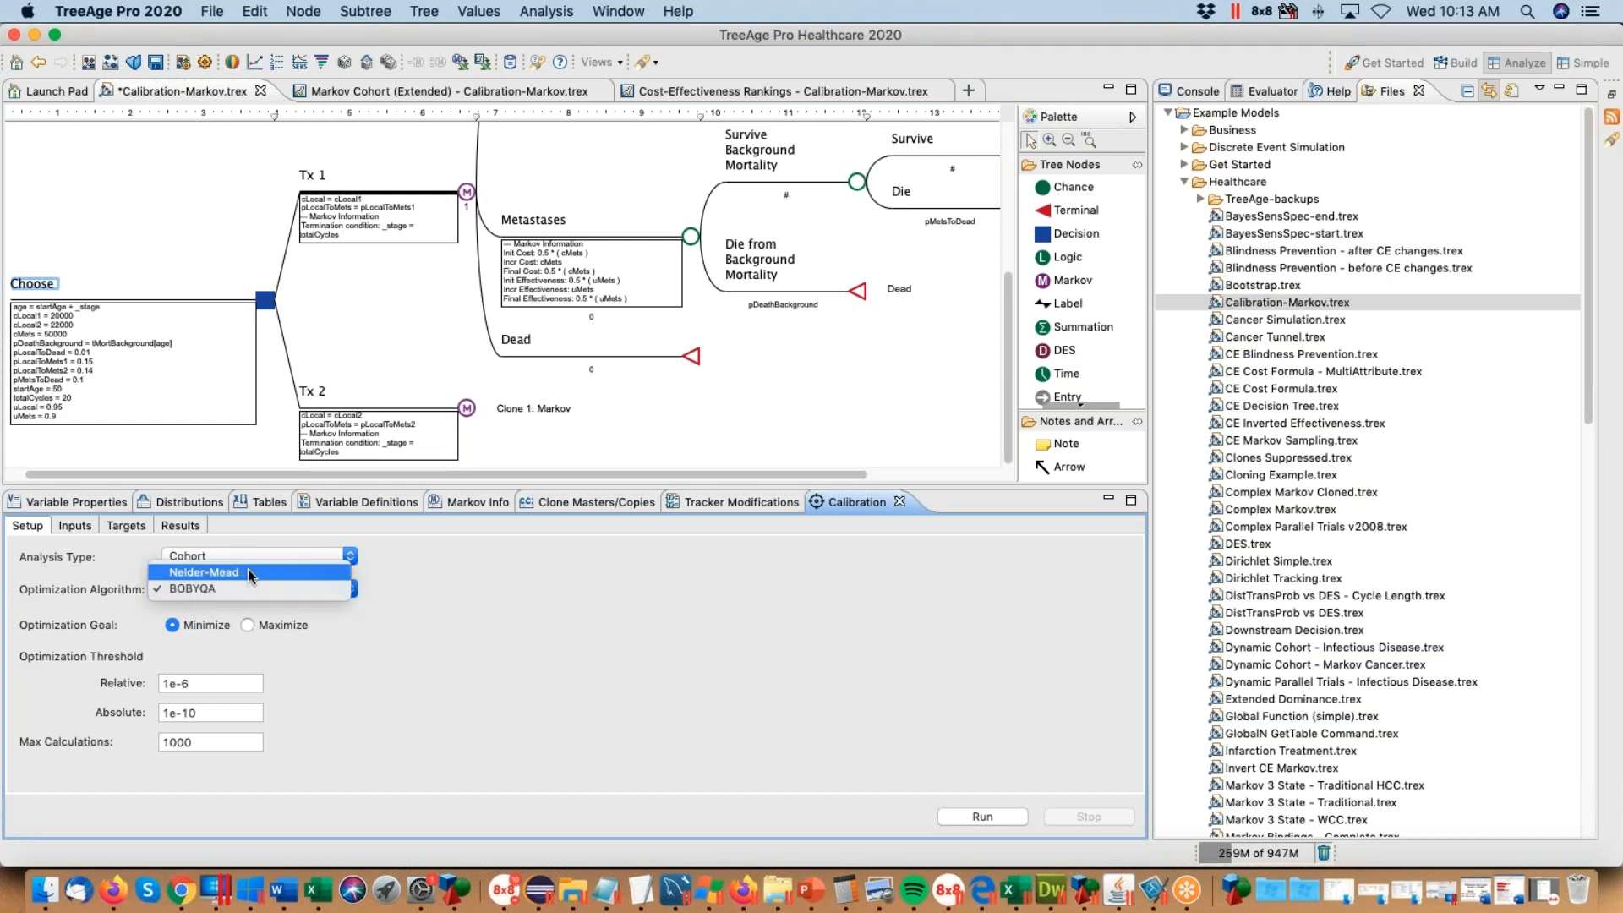
click(236, 588)
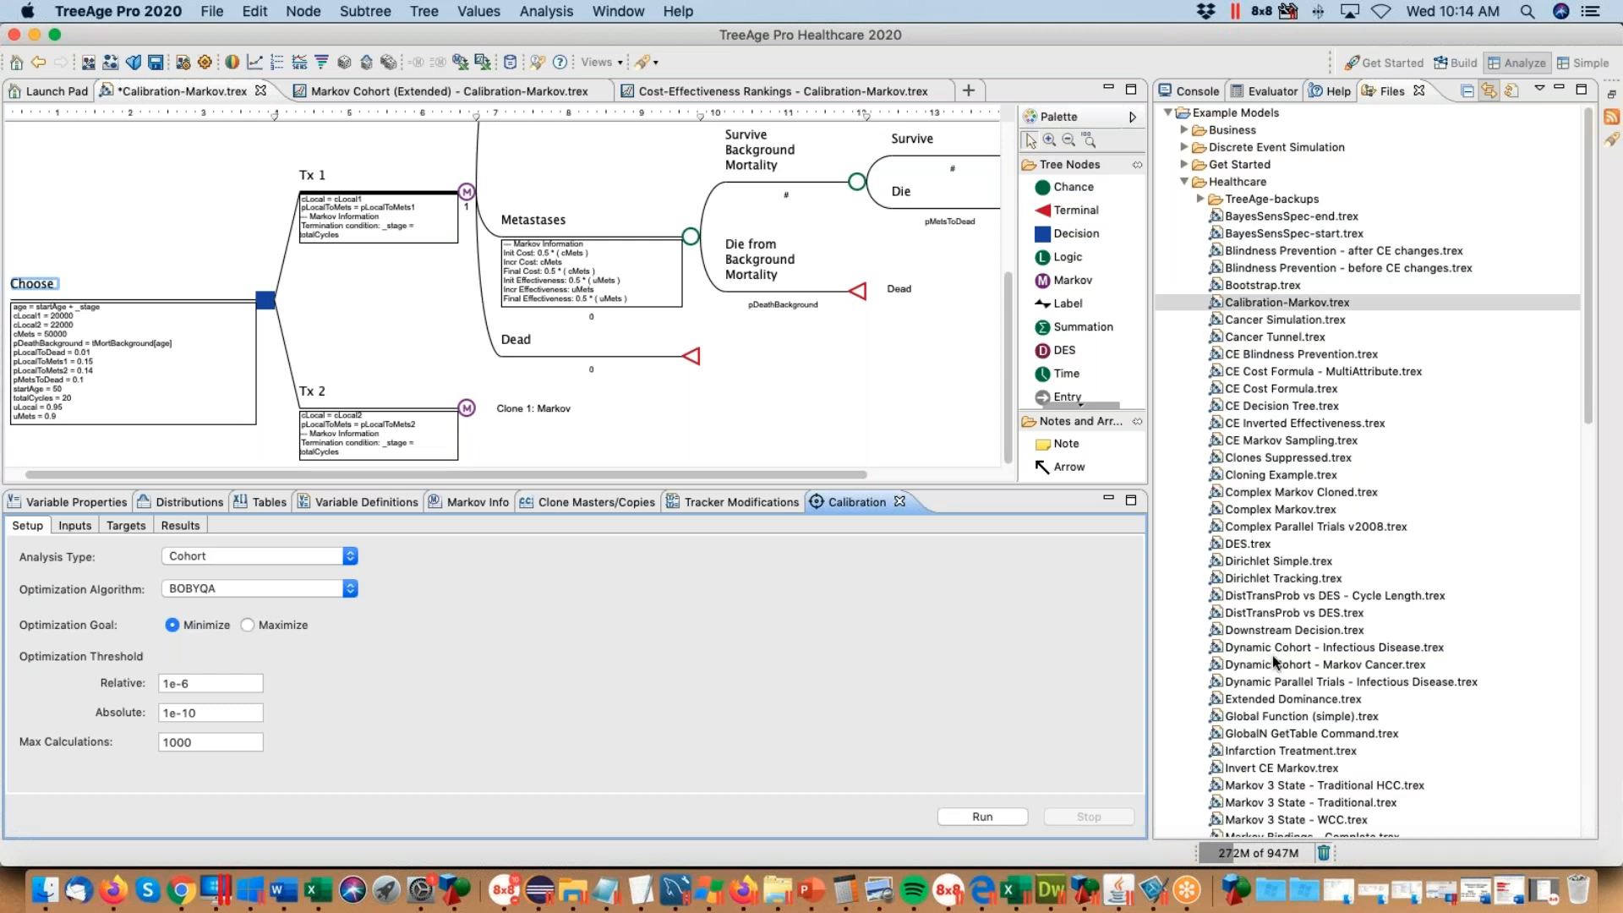
click(1610, 530)
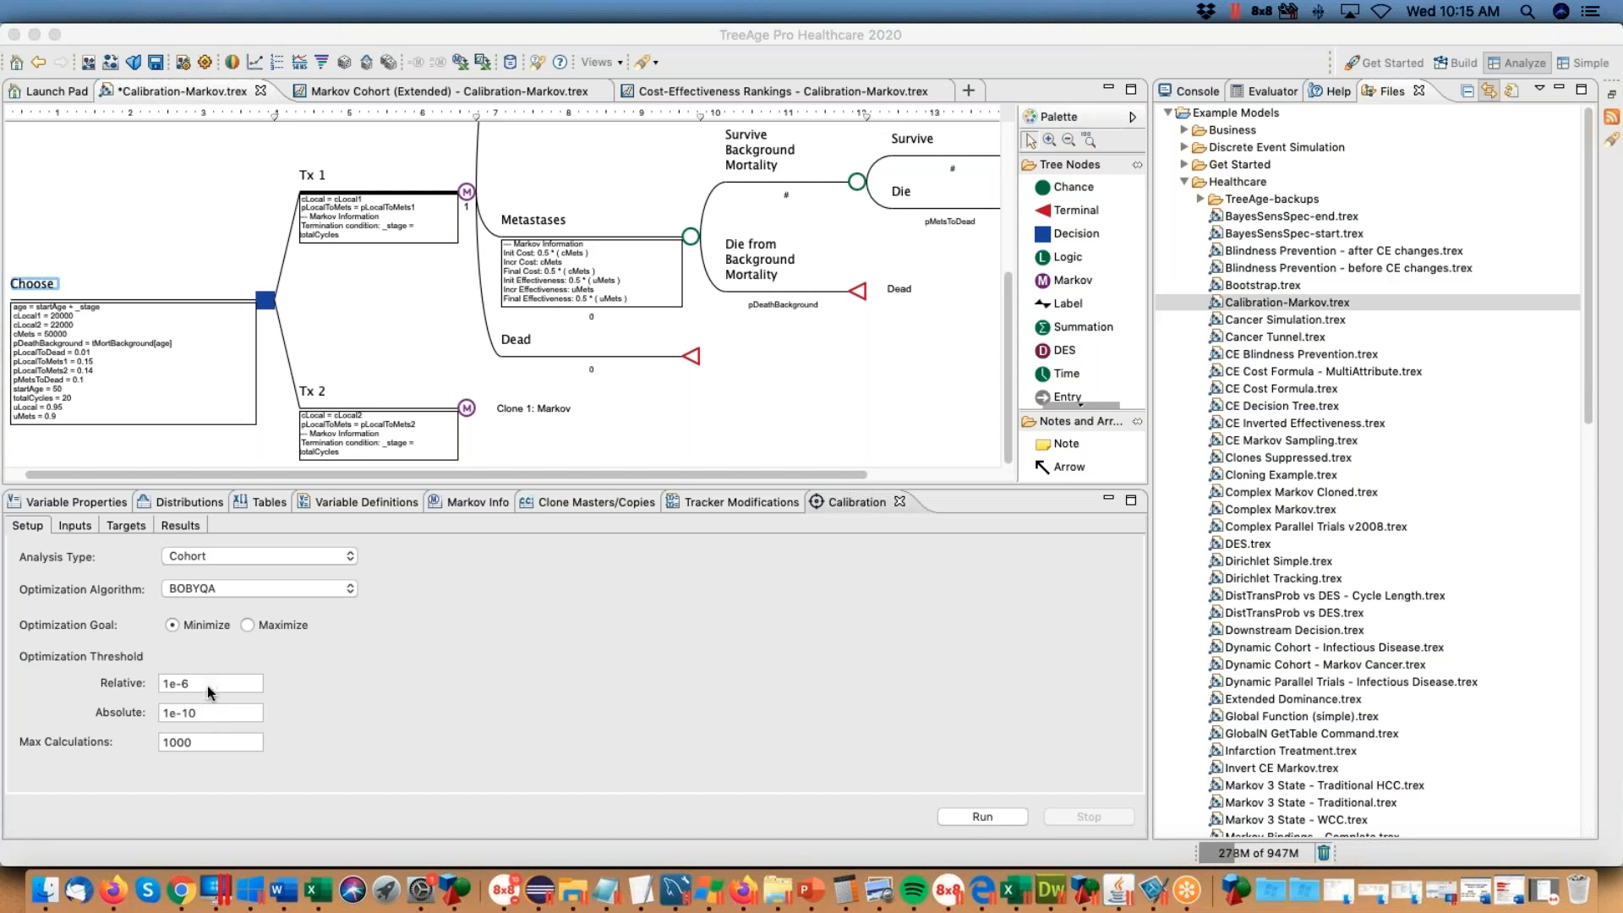
click(207, 742)
drag(221, 744, 125, 748)
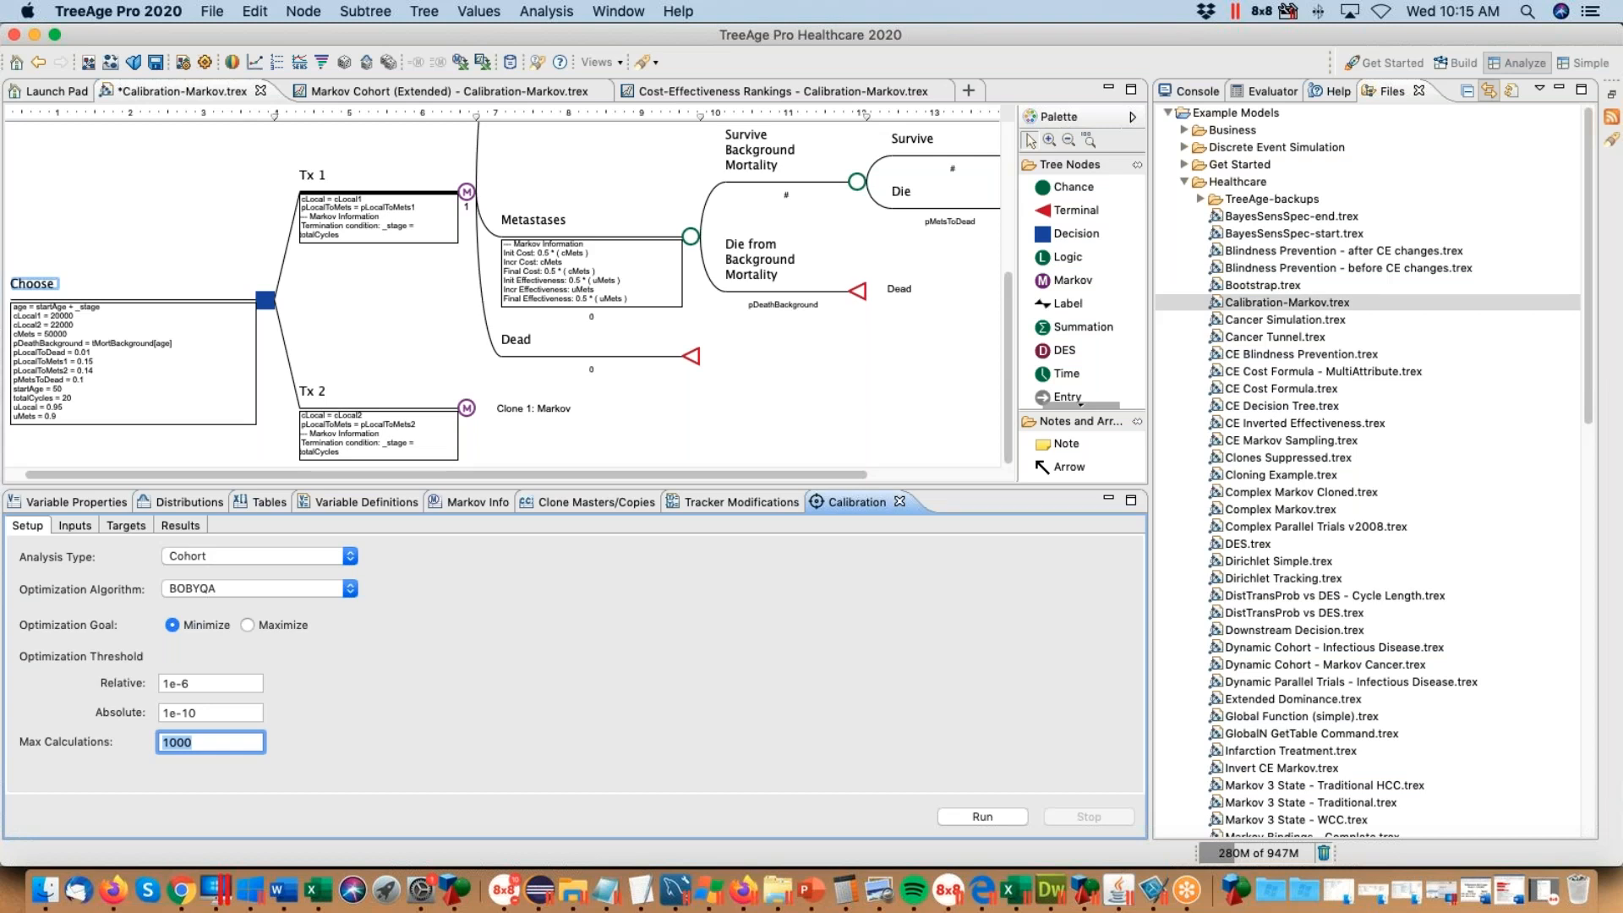
Step: Examine the calibration's input variables with their steps and bounds, and its target payoffs with their weights and fit expression
click(84, 524)
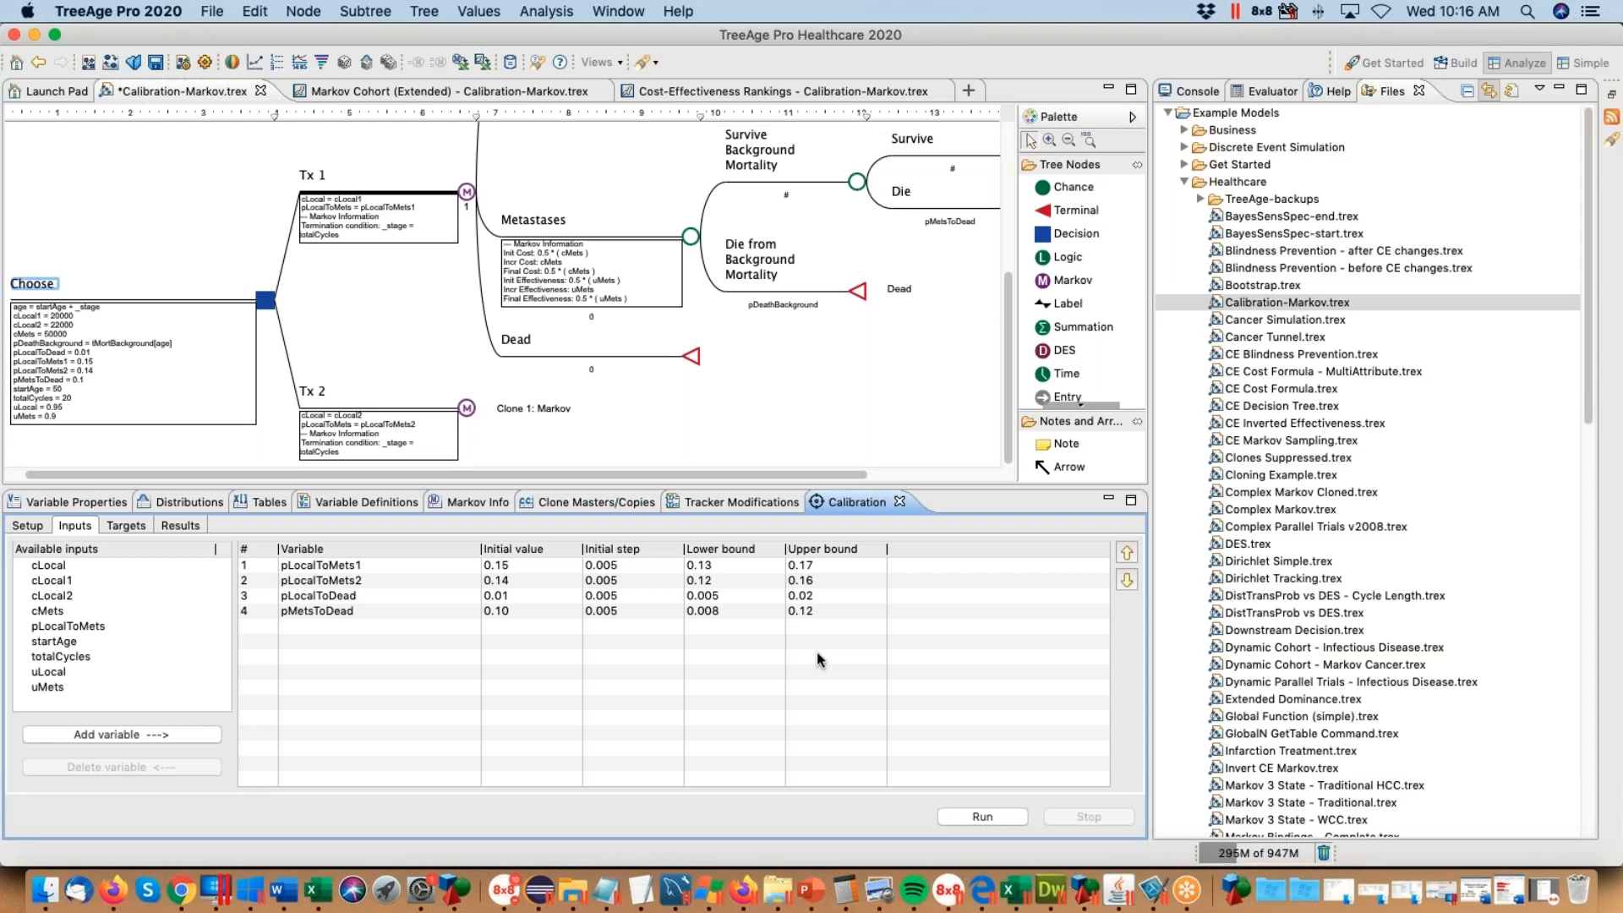
click(125, 525)
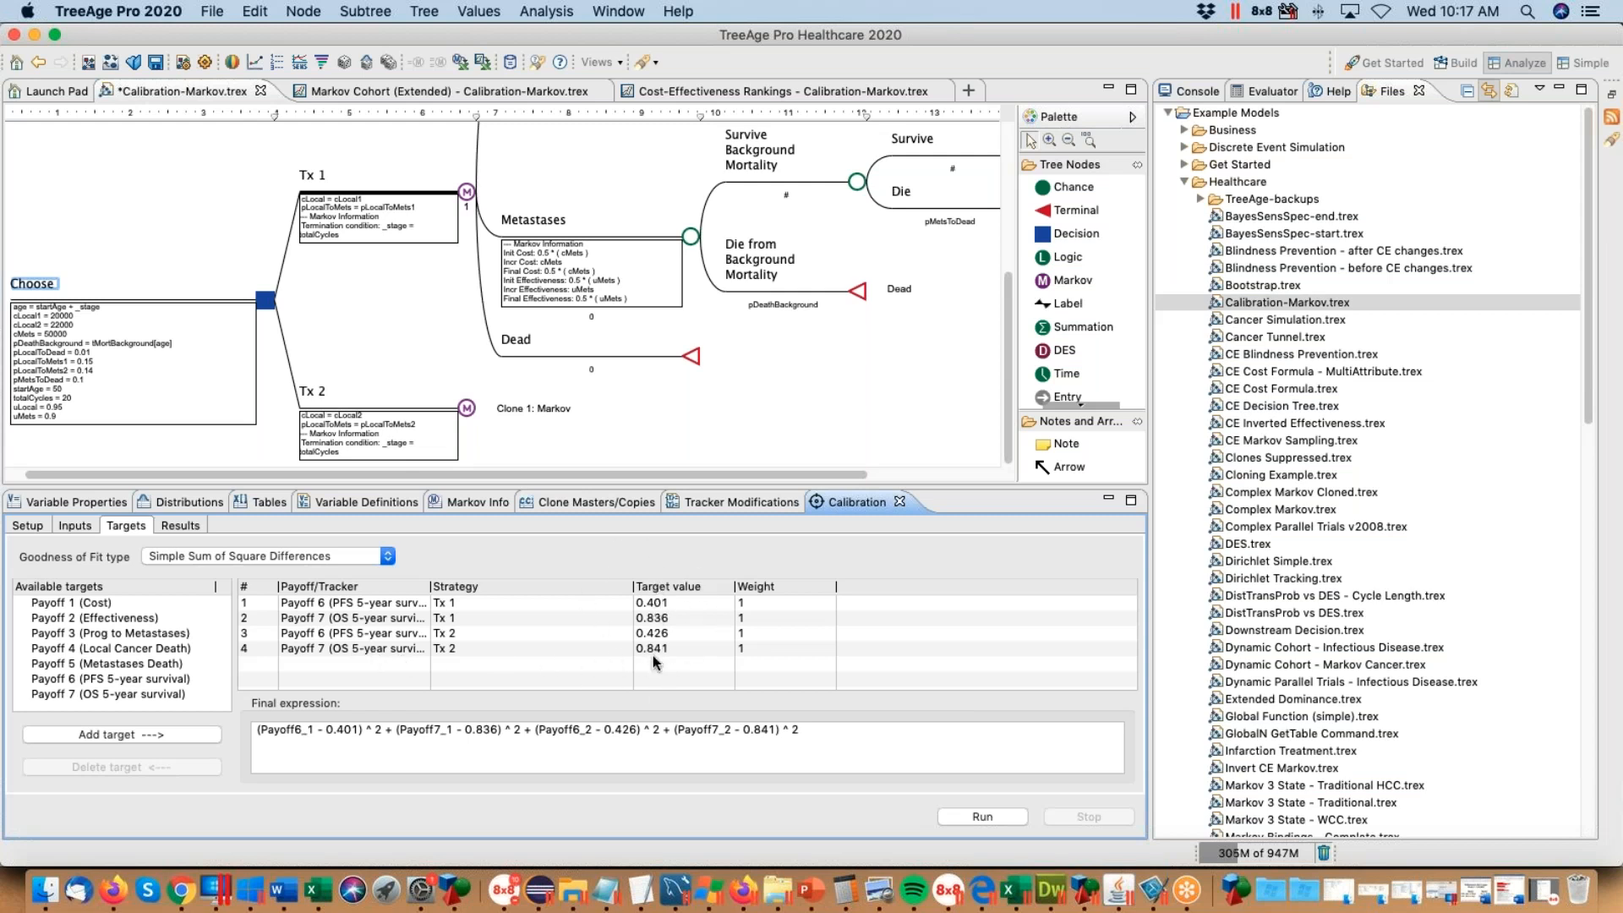
Step: Compare the calibration's target values with the observed survival table in Word and the 5-year survival columns in the Cost-Effectiveness Rankings
click(283, 889)
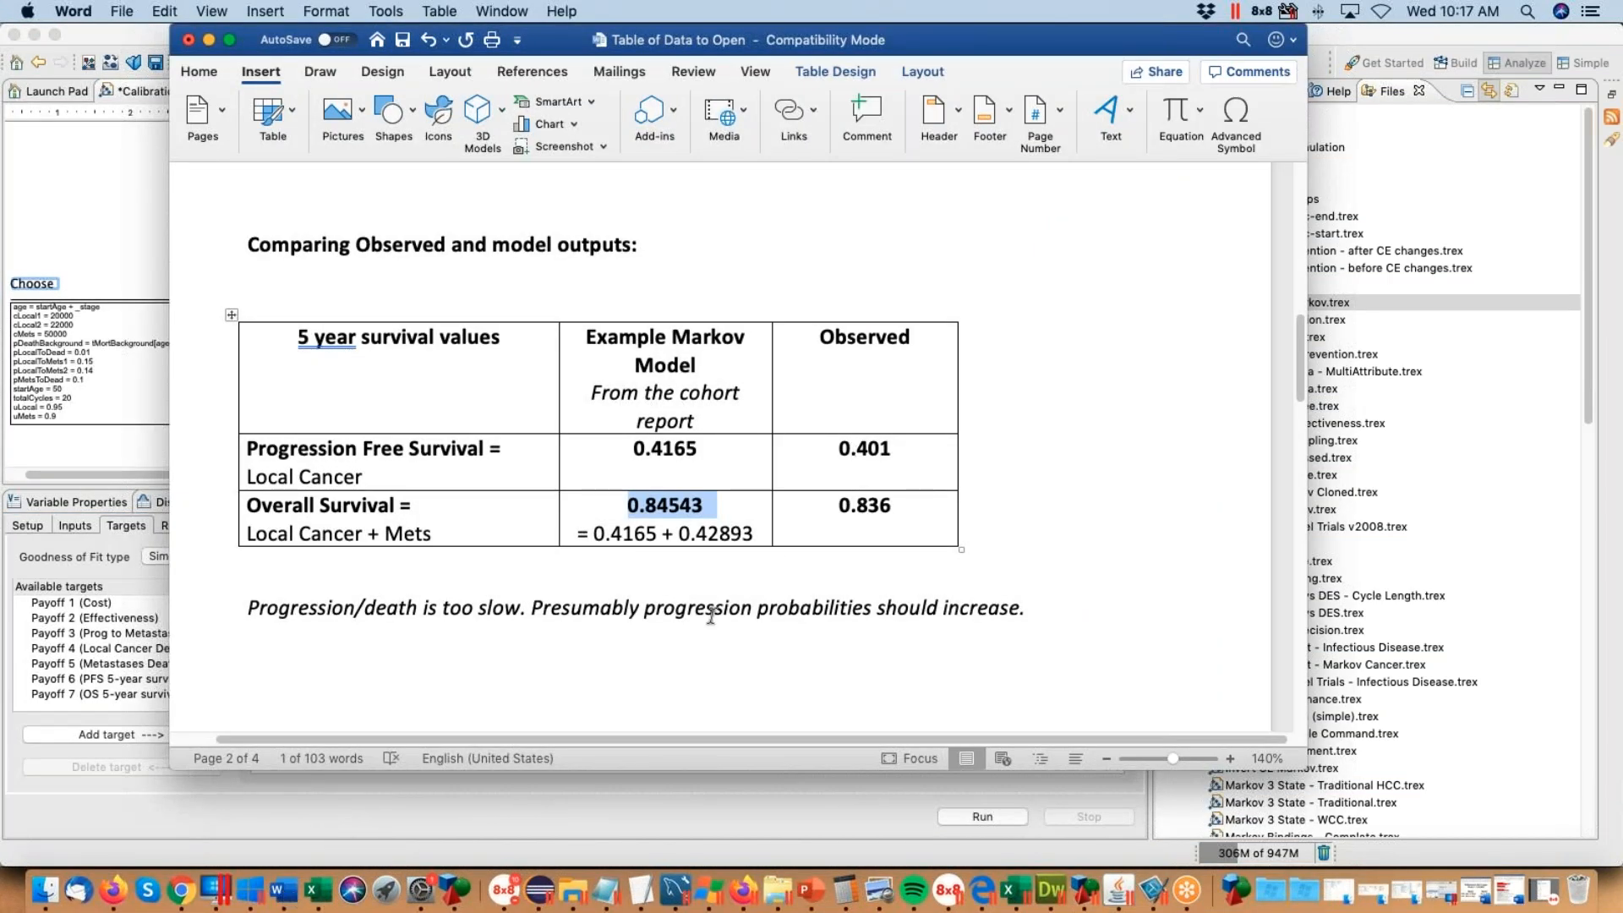
click(137, 582)
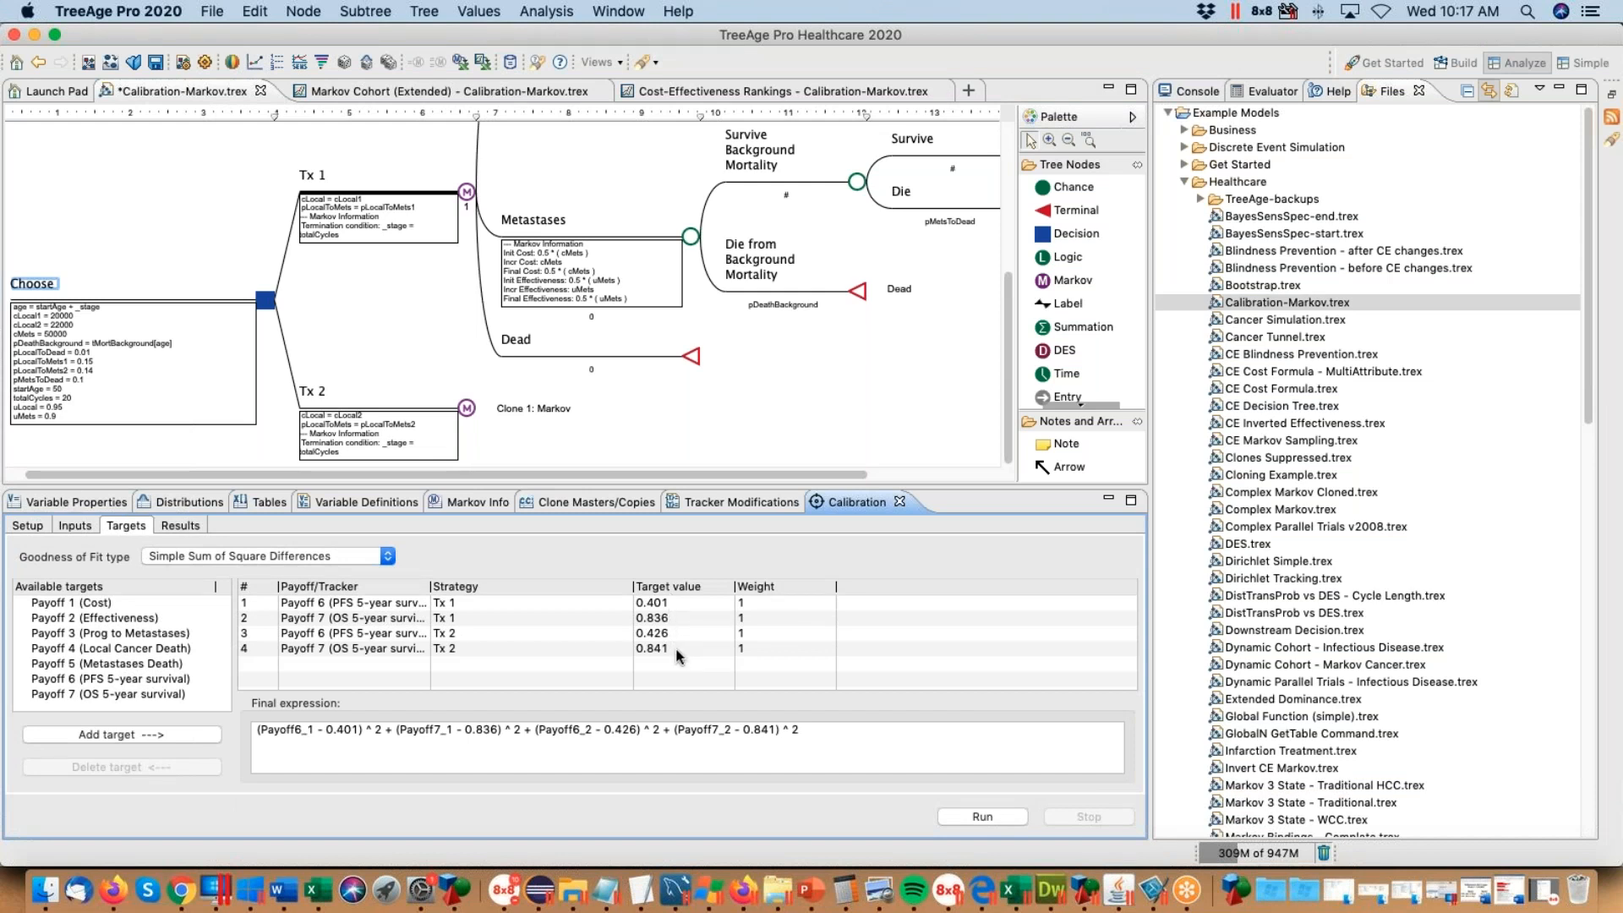
click(713, 92)
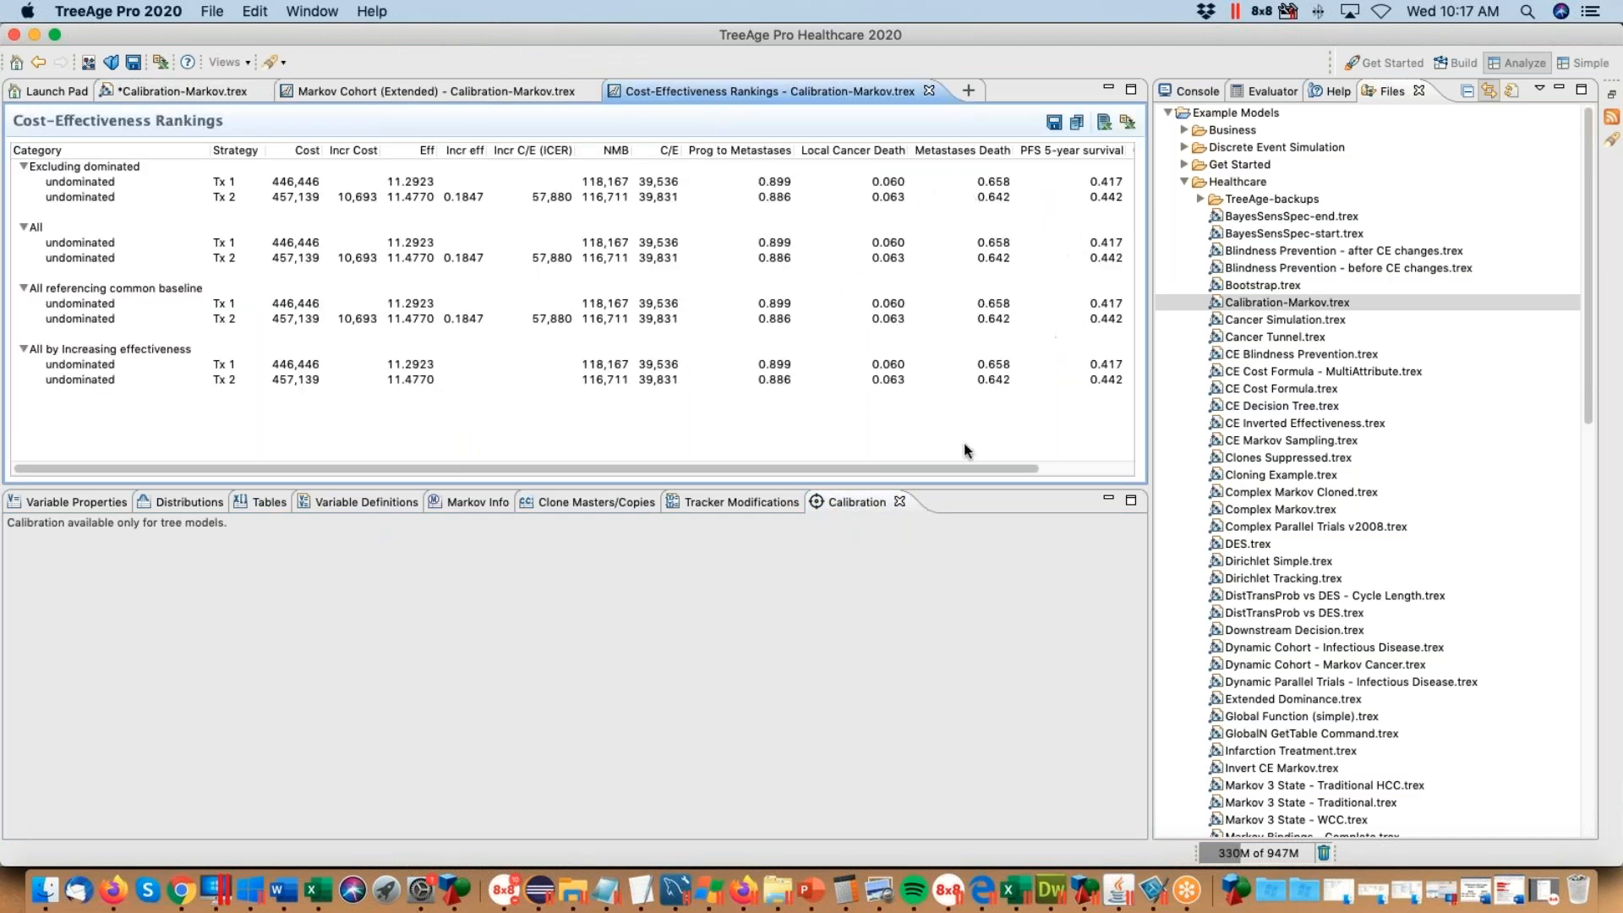
drag(971, 468, 1065, 468)
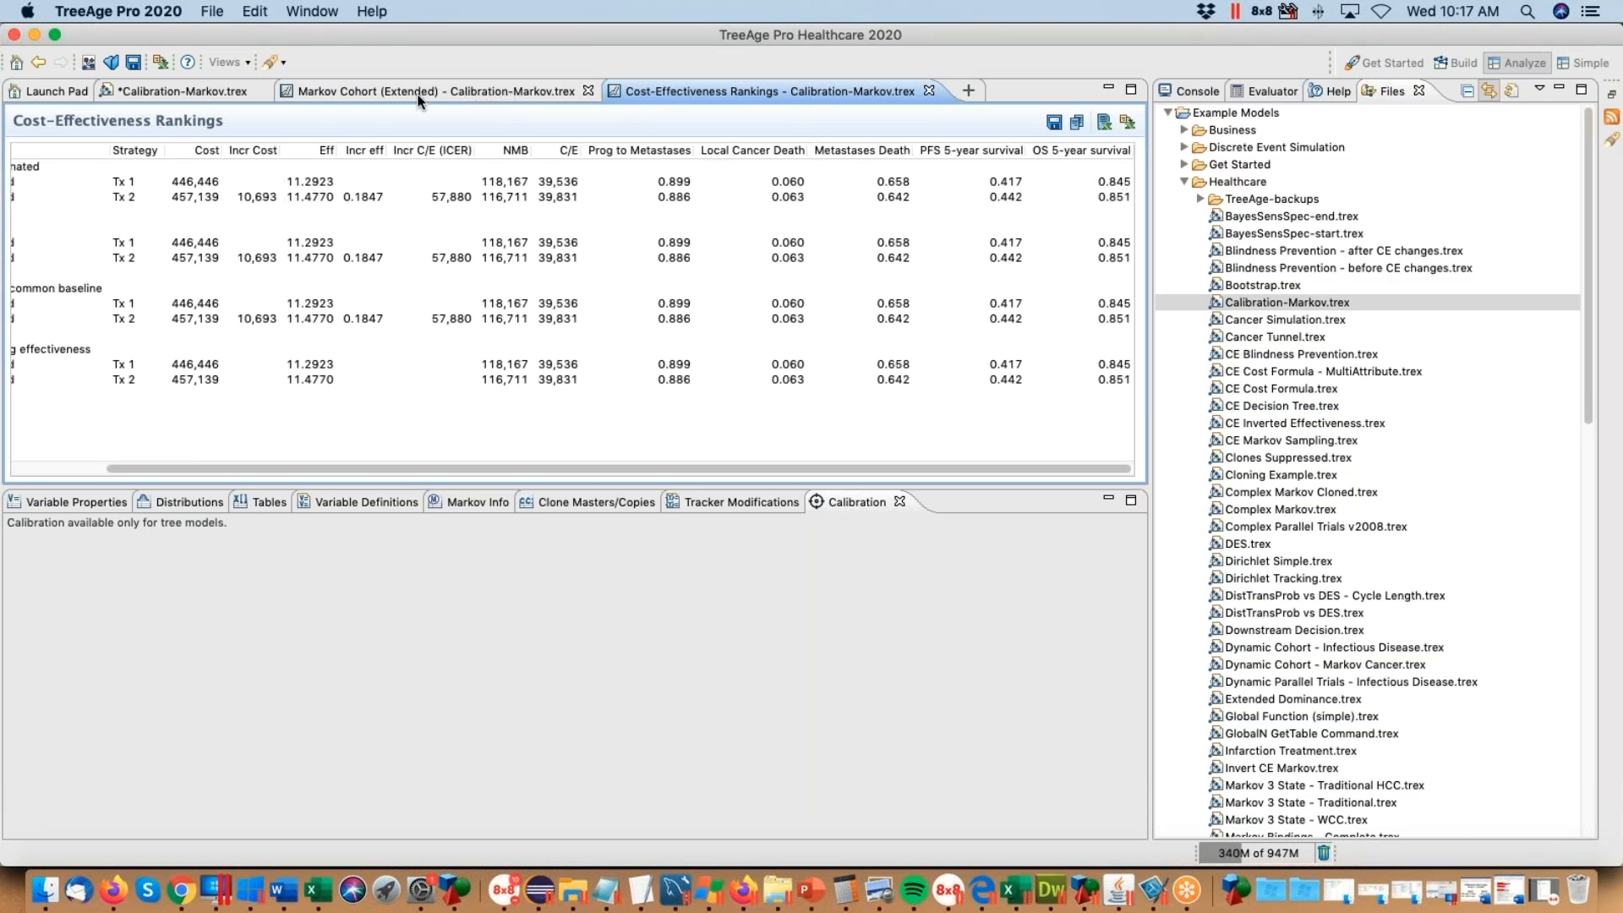
click(181, 91)
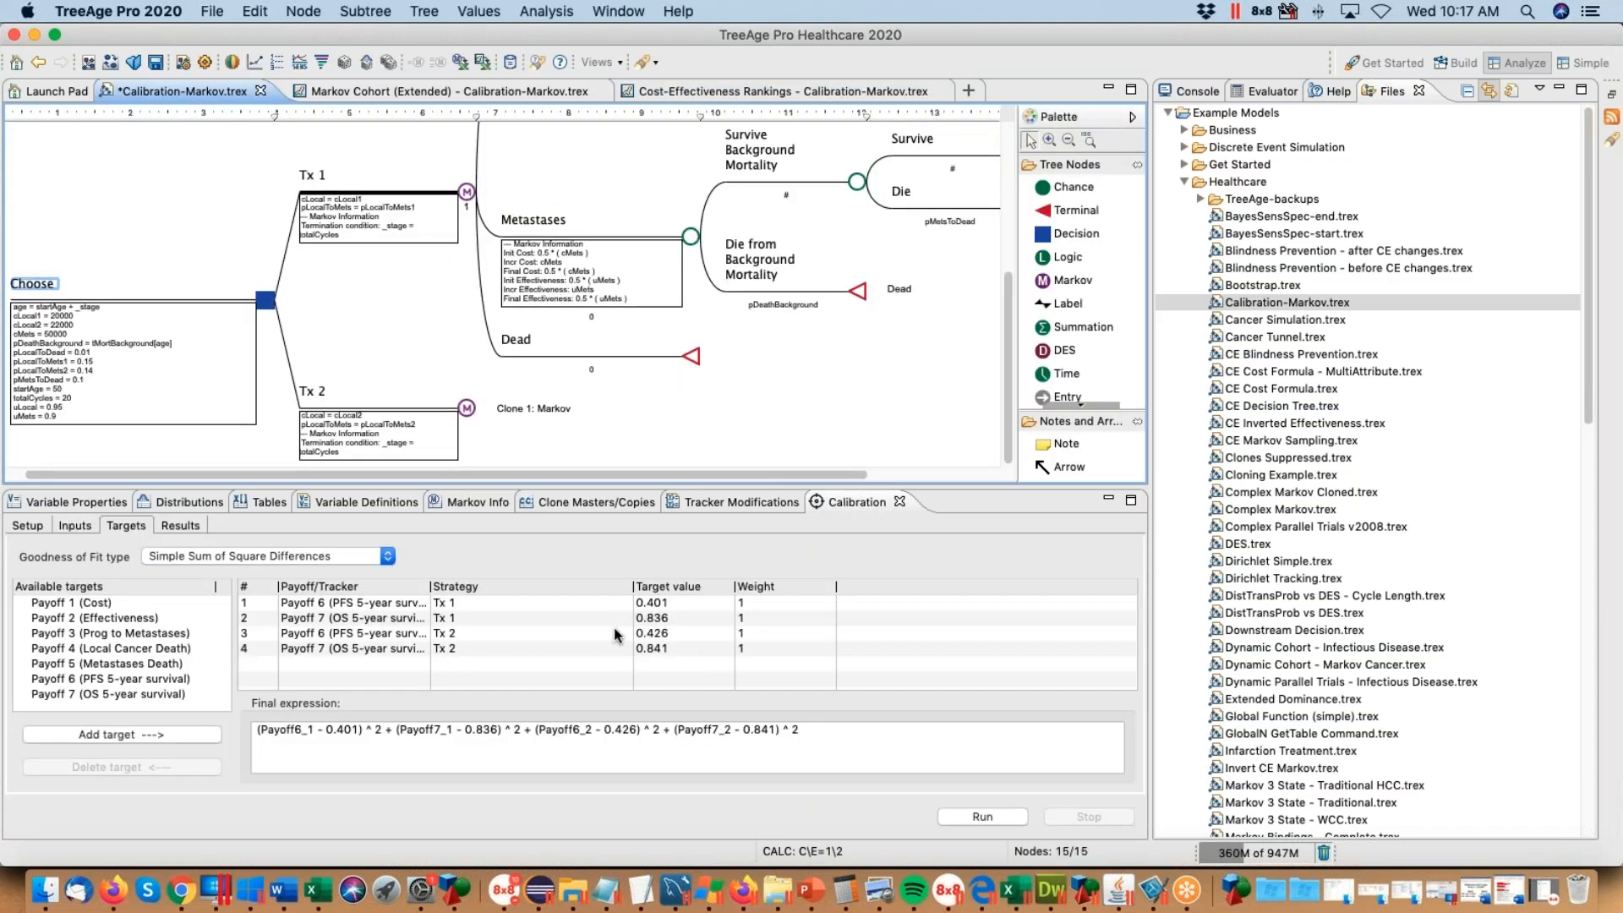
Step: Highlight the targets' final expression, try the Expanded Sum of Square Differences goodness-of-fit type, and restore Simple Sum of Square Differences
click(842, 729)
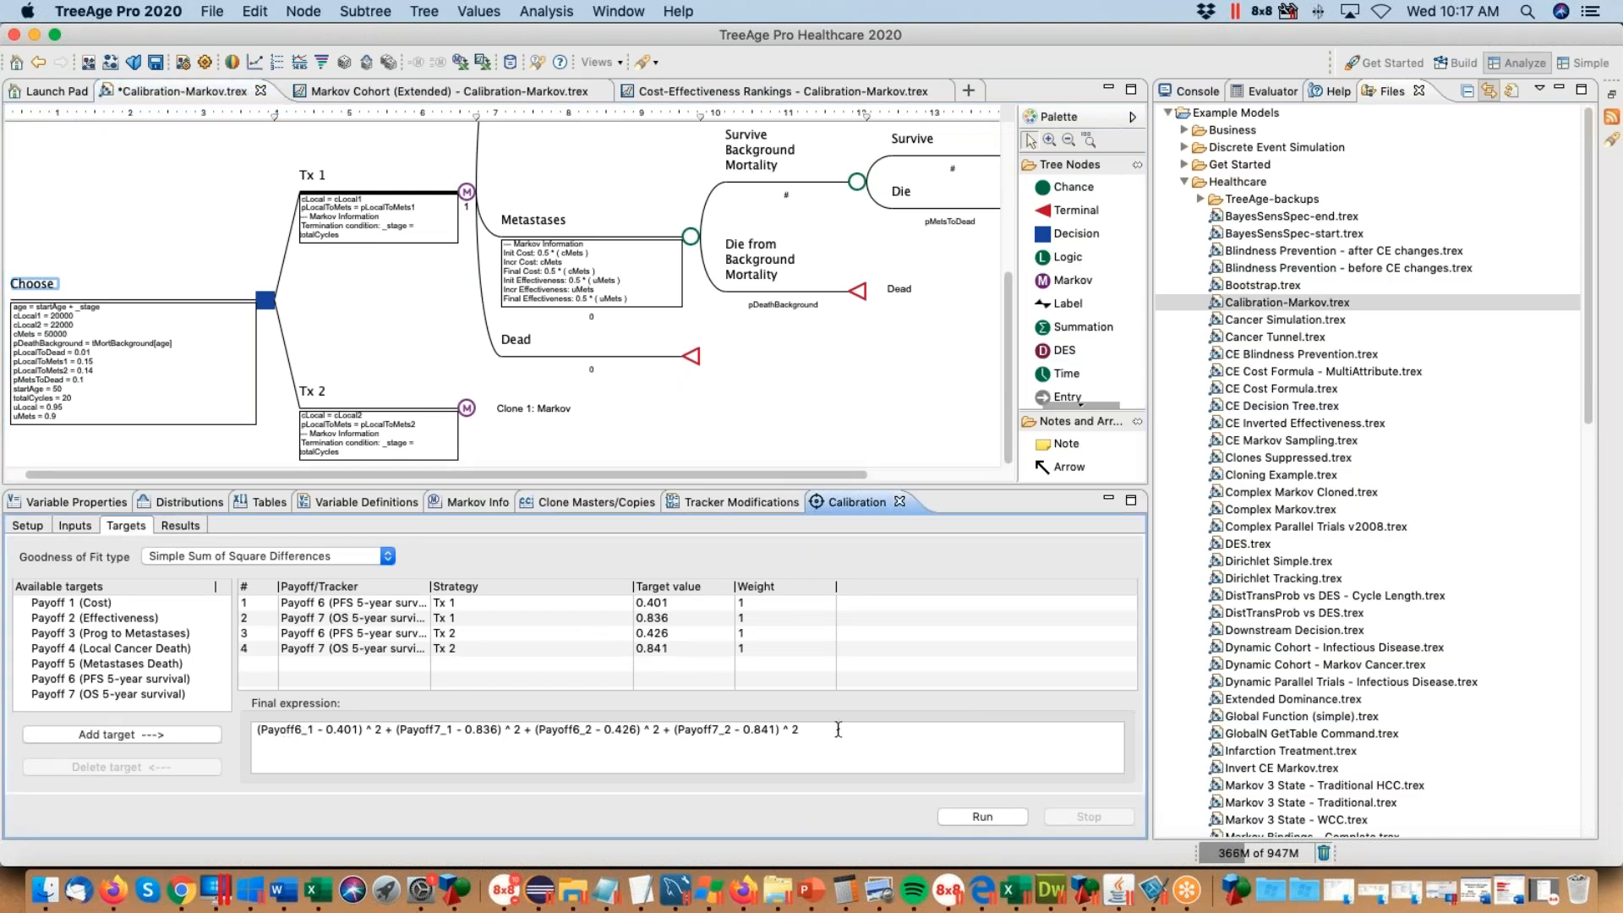
drag(822, 730, 246, 729)
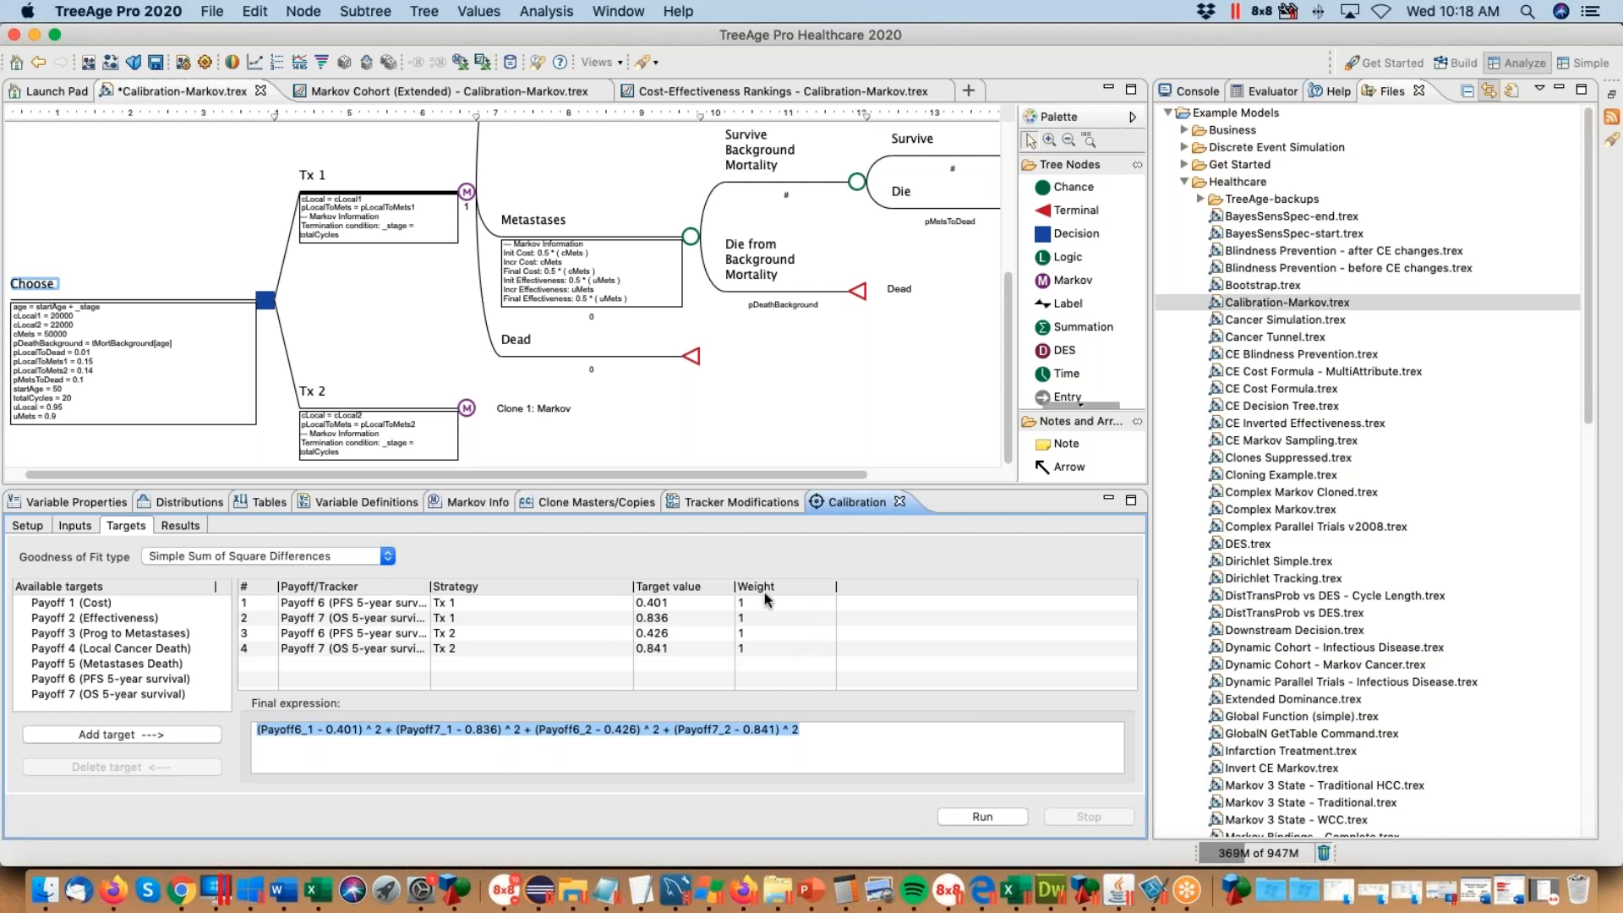
click(389, 556)
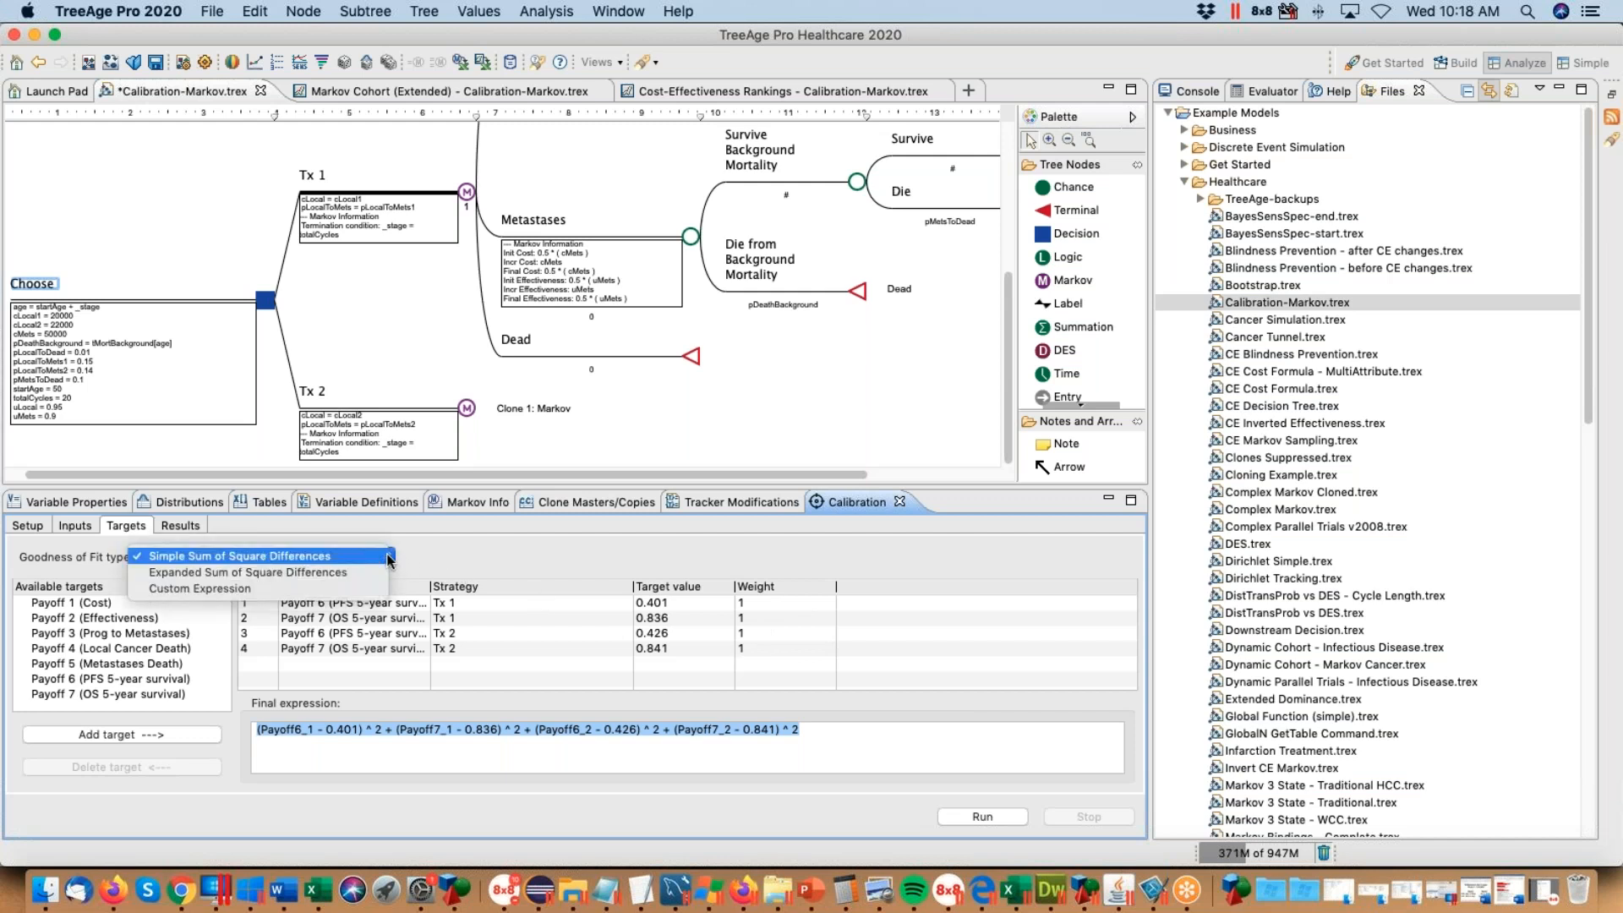
click(337, 573)
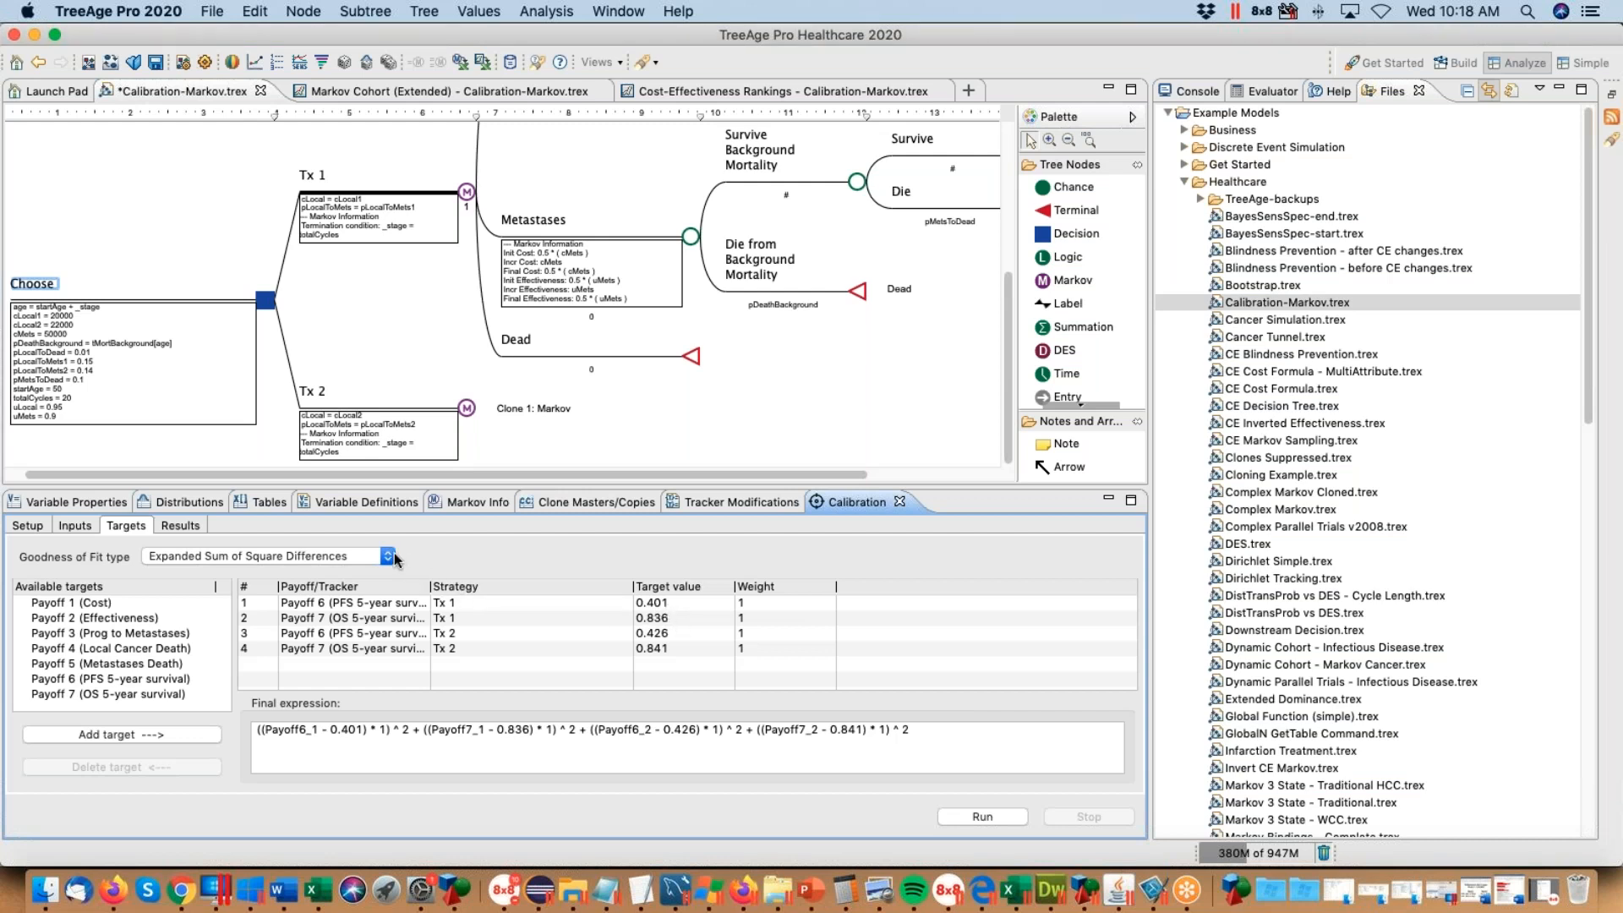
click(272, 555)
click(273, 540)
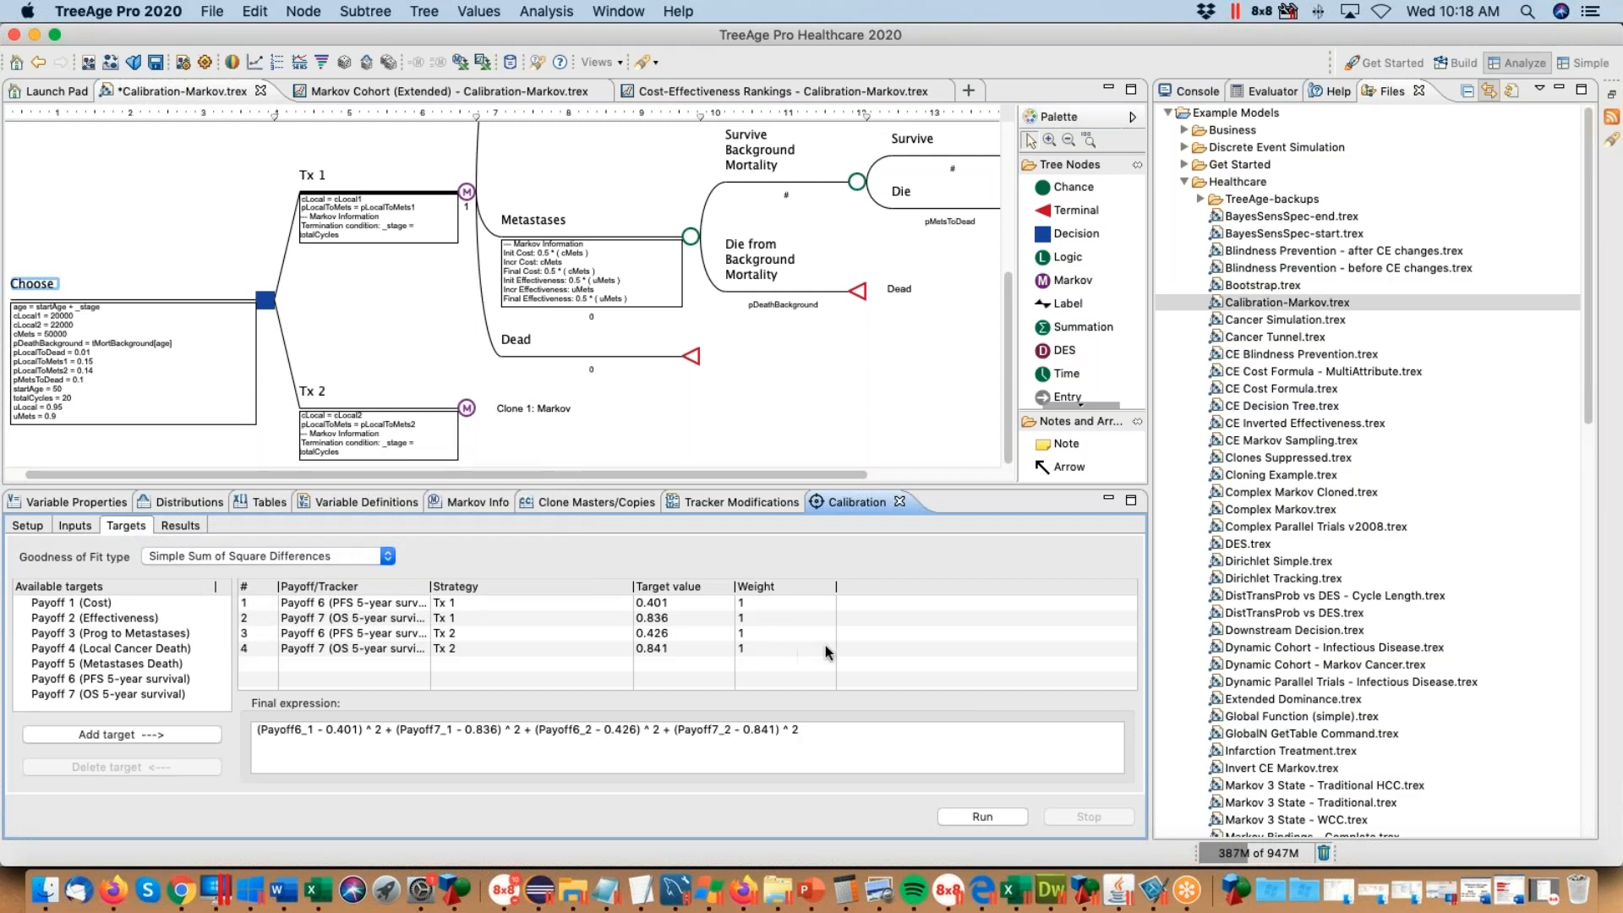
Step: Try the Custom Expression goodness-of-fit type, highlight its editable expression, and restore Simple Sum of Square Differences
click(1605, 528)
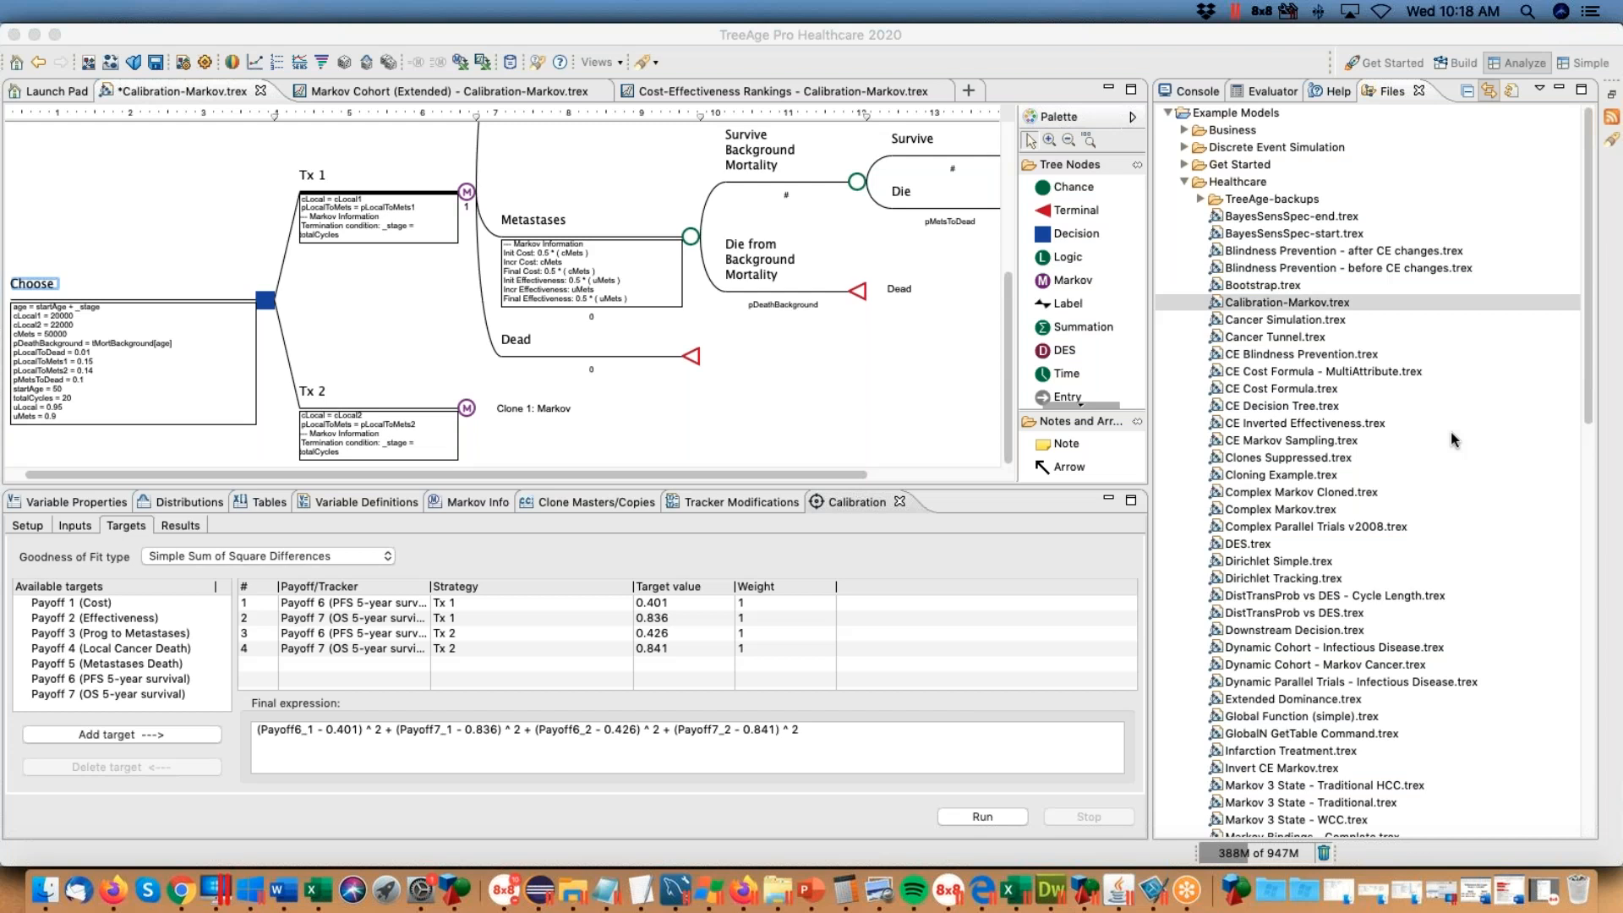
click(215, 555)
click(212, 596)
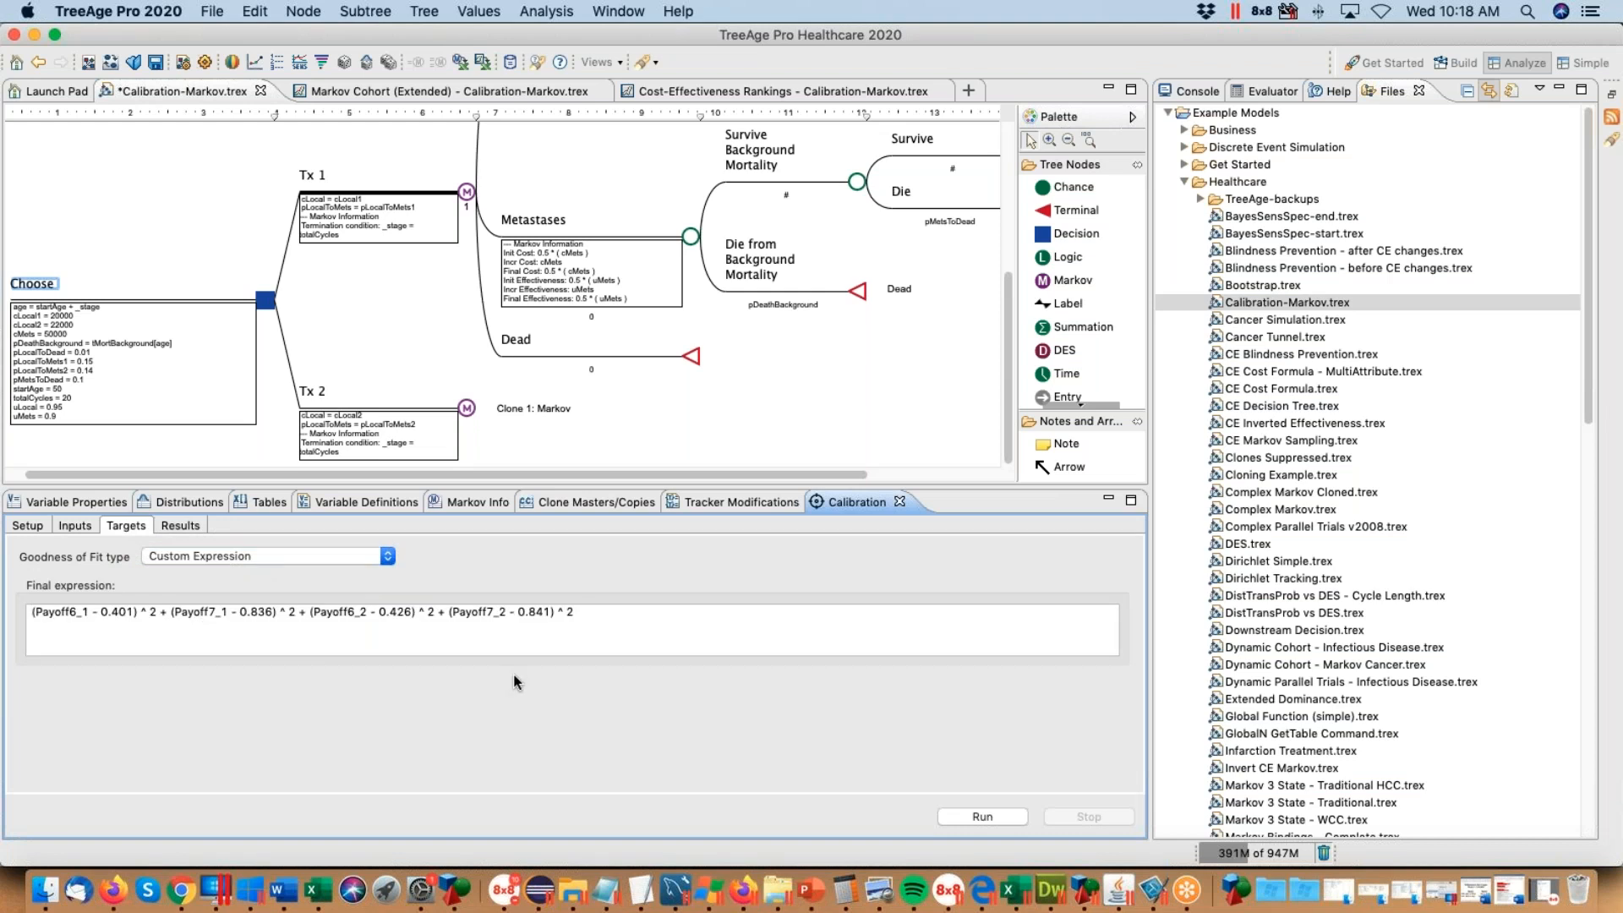
drag(597, 613, 12, 602)
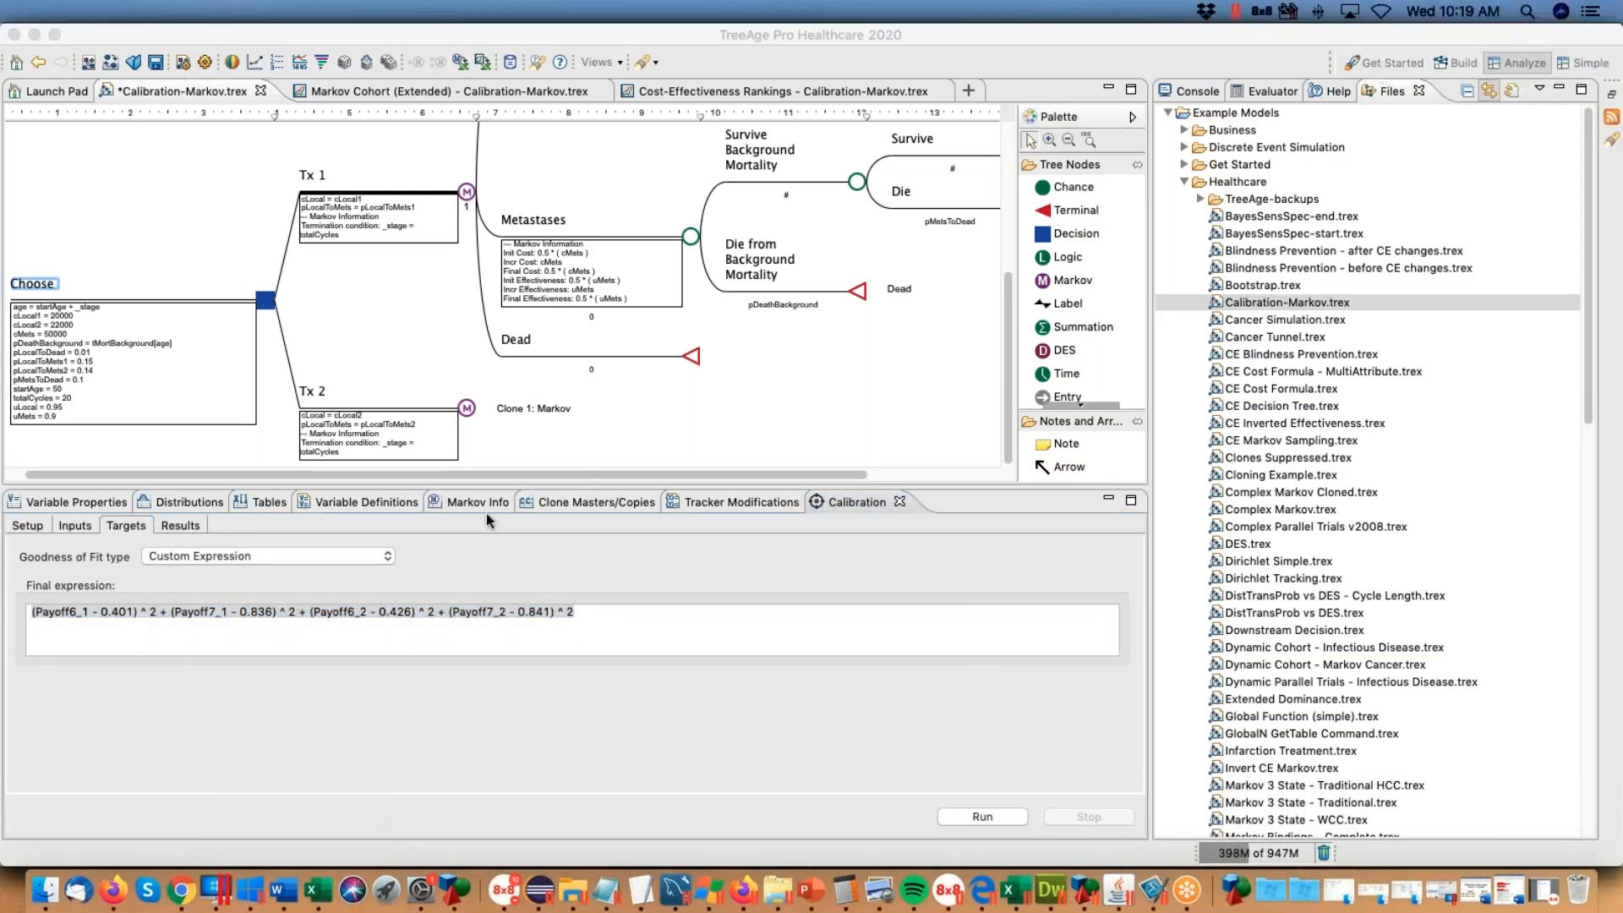
click(262, 553)
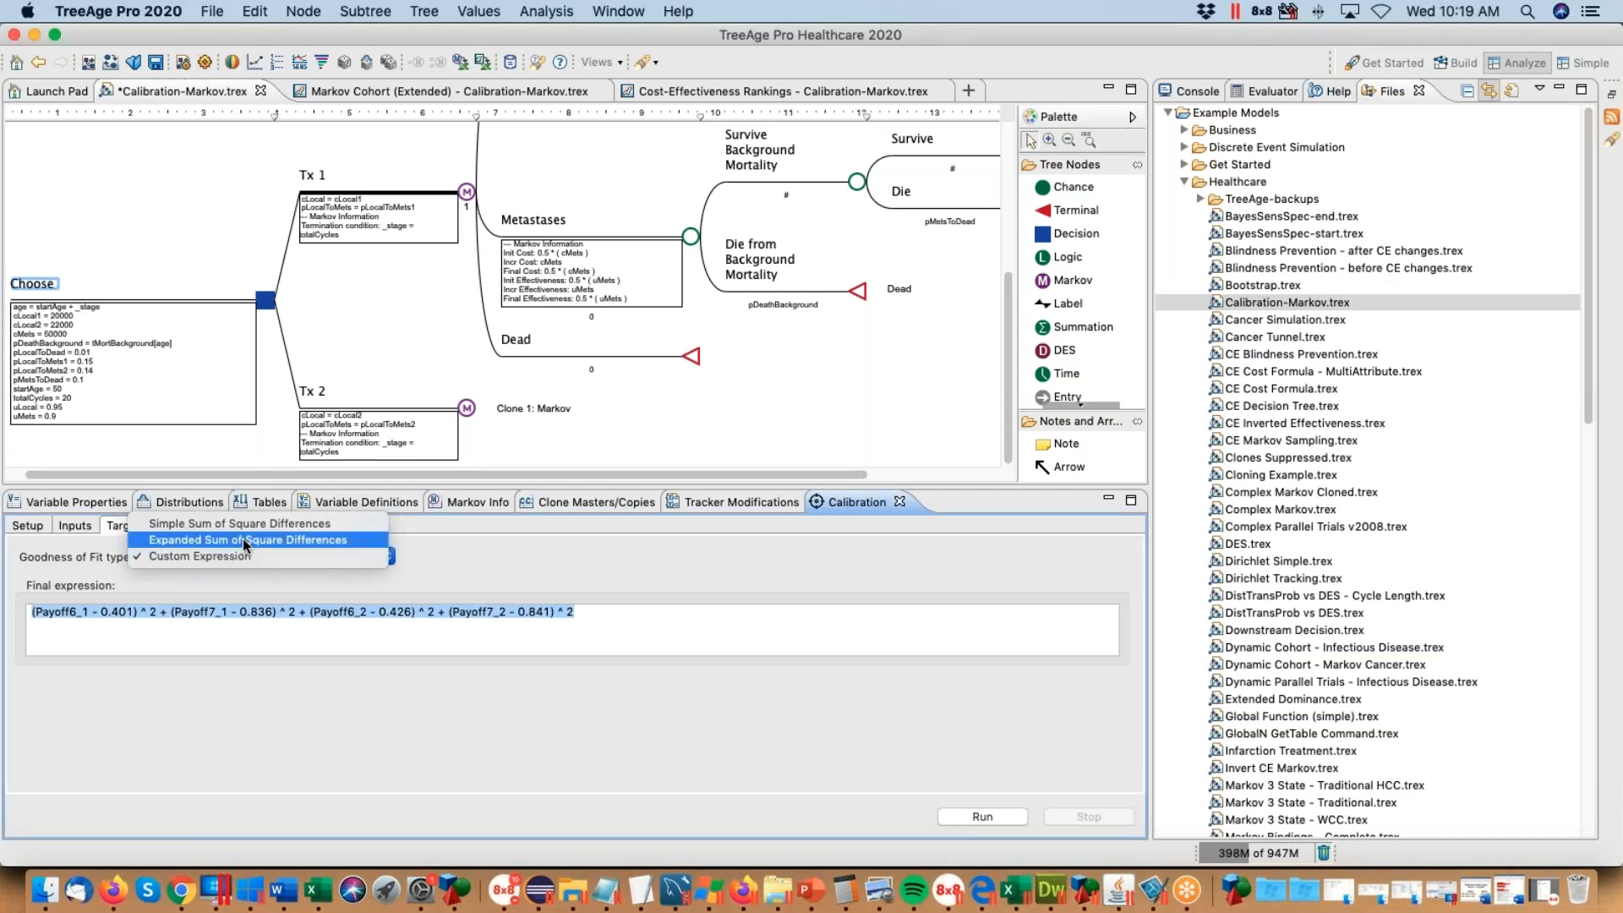
click(244, 529)
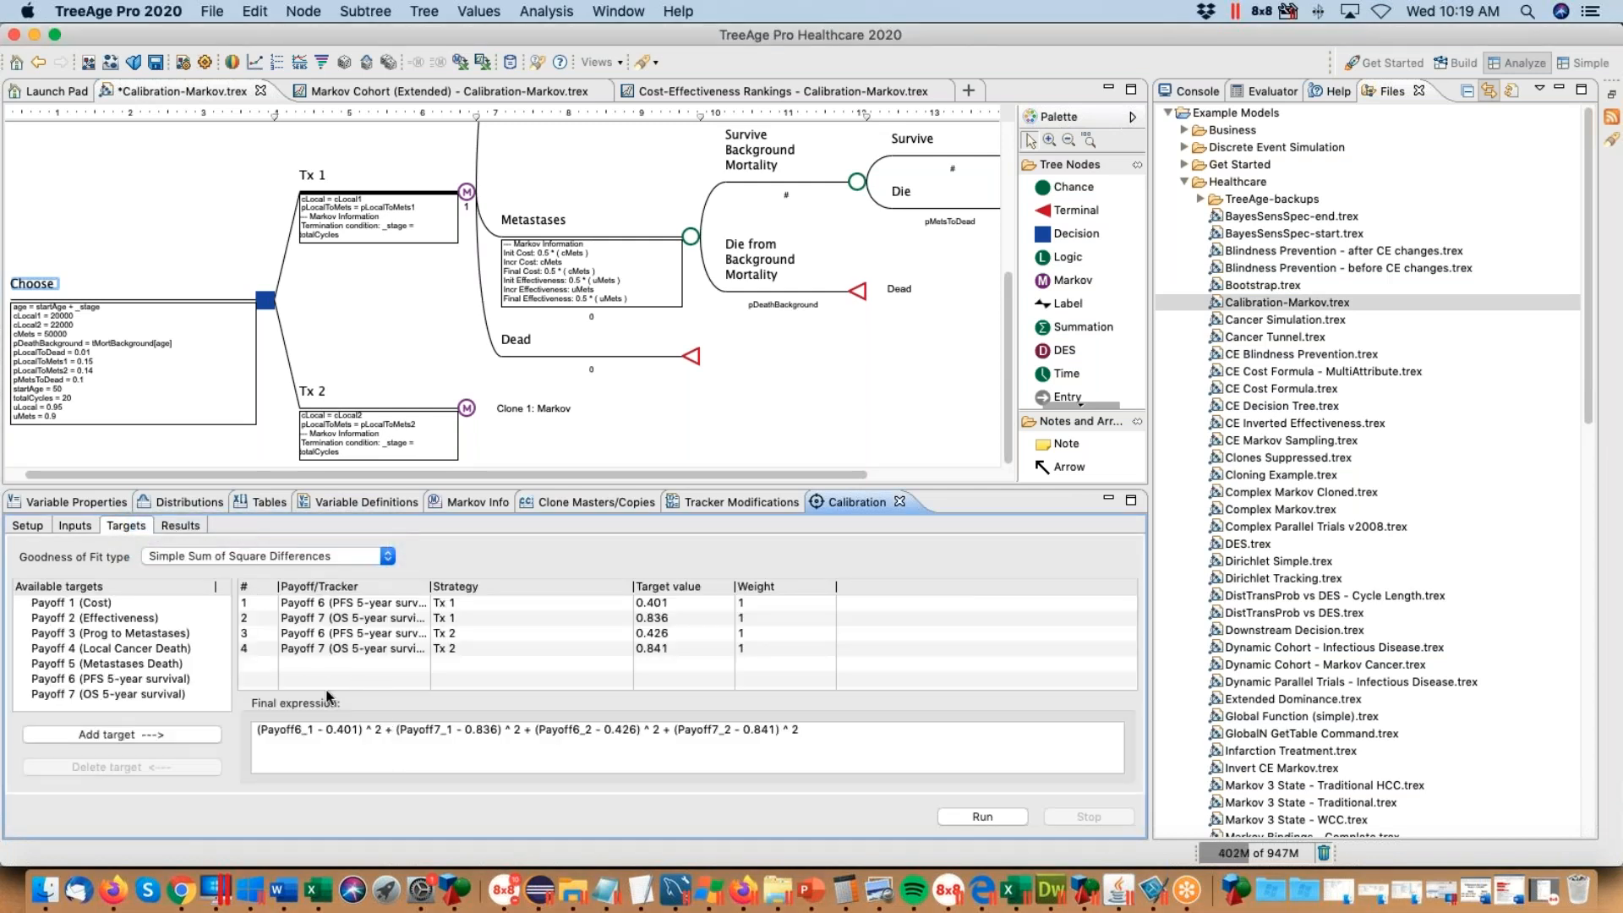
Step: Run the calibration and go back to the first iterations in its results table
click(181, 525)
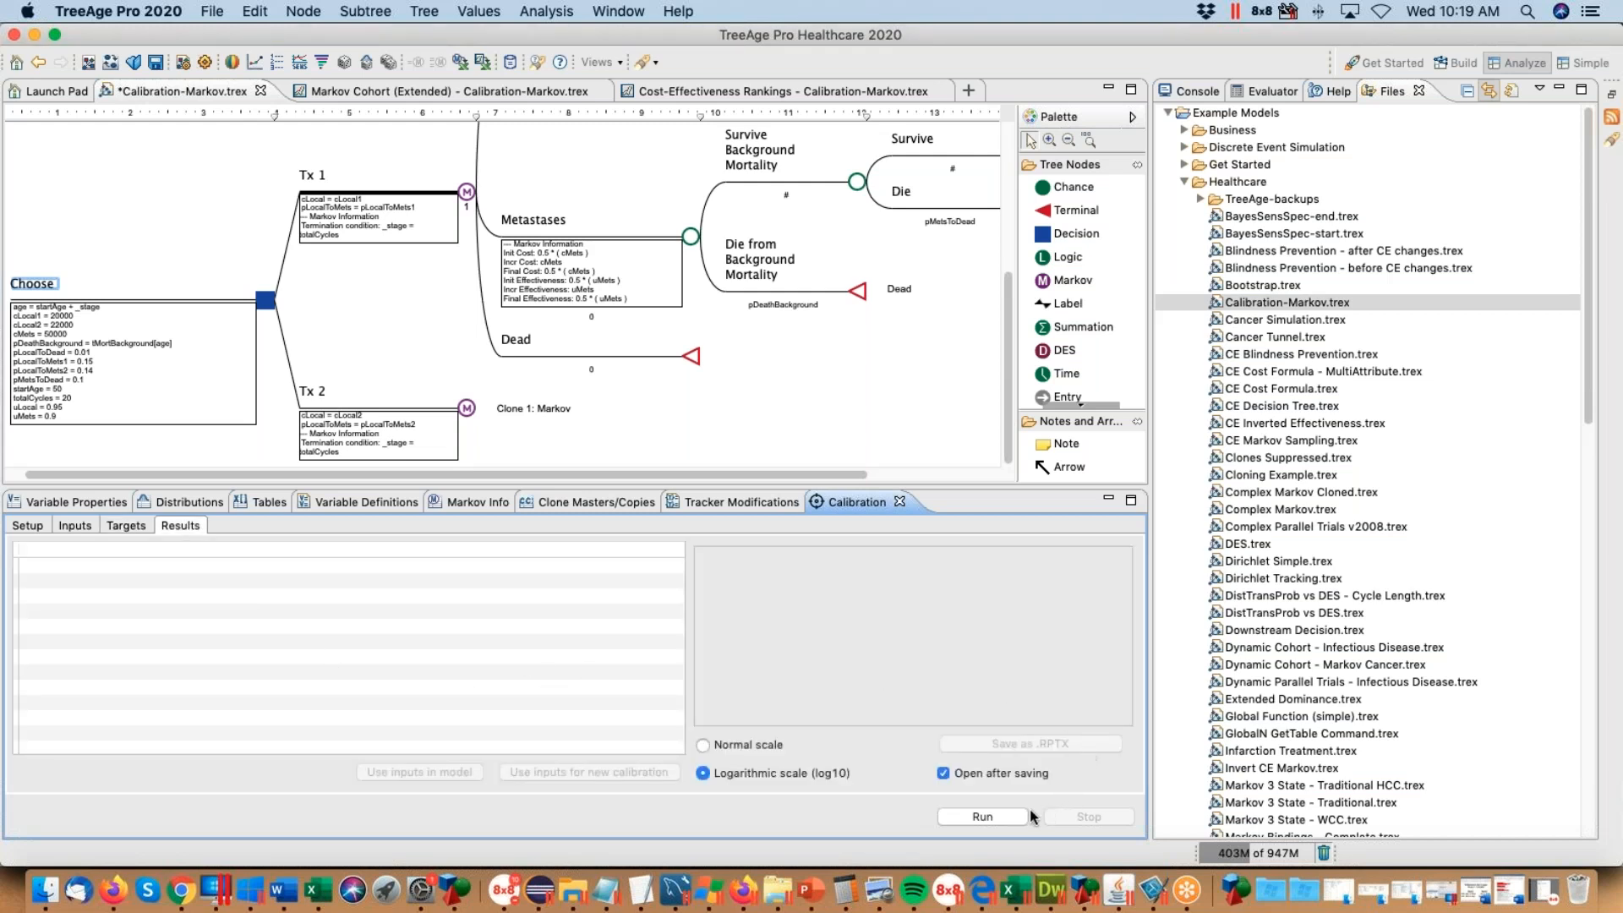
click(982, 817)
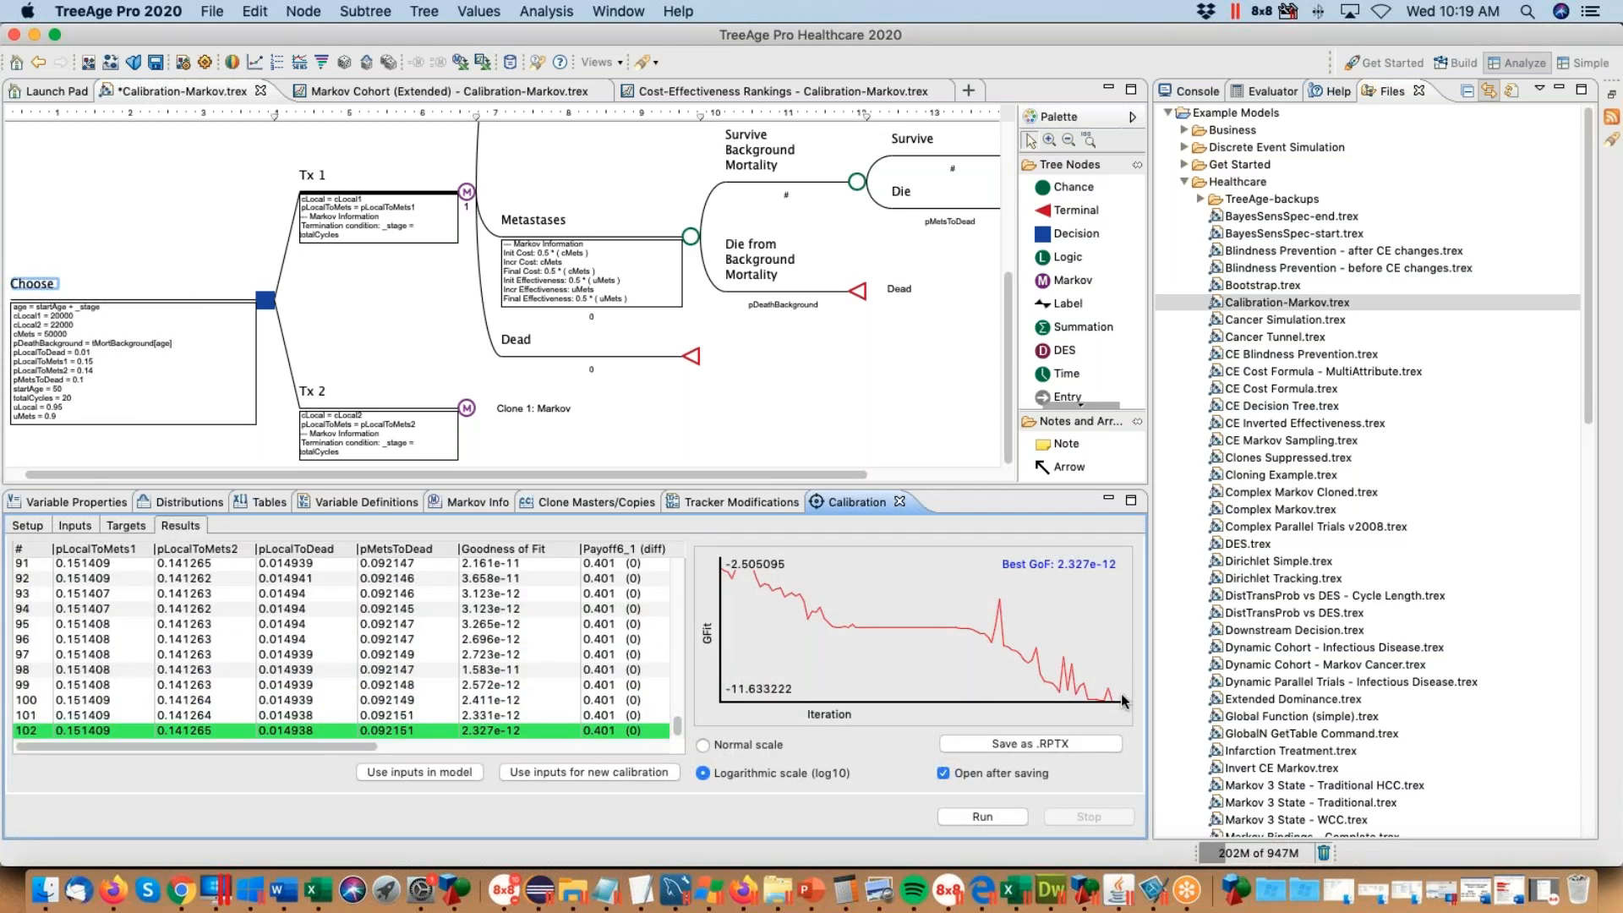
drag(677, 725, 688, 545)
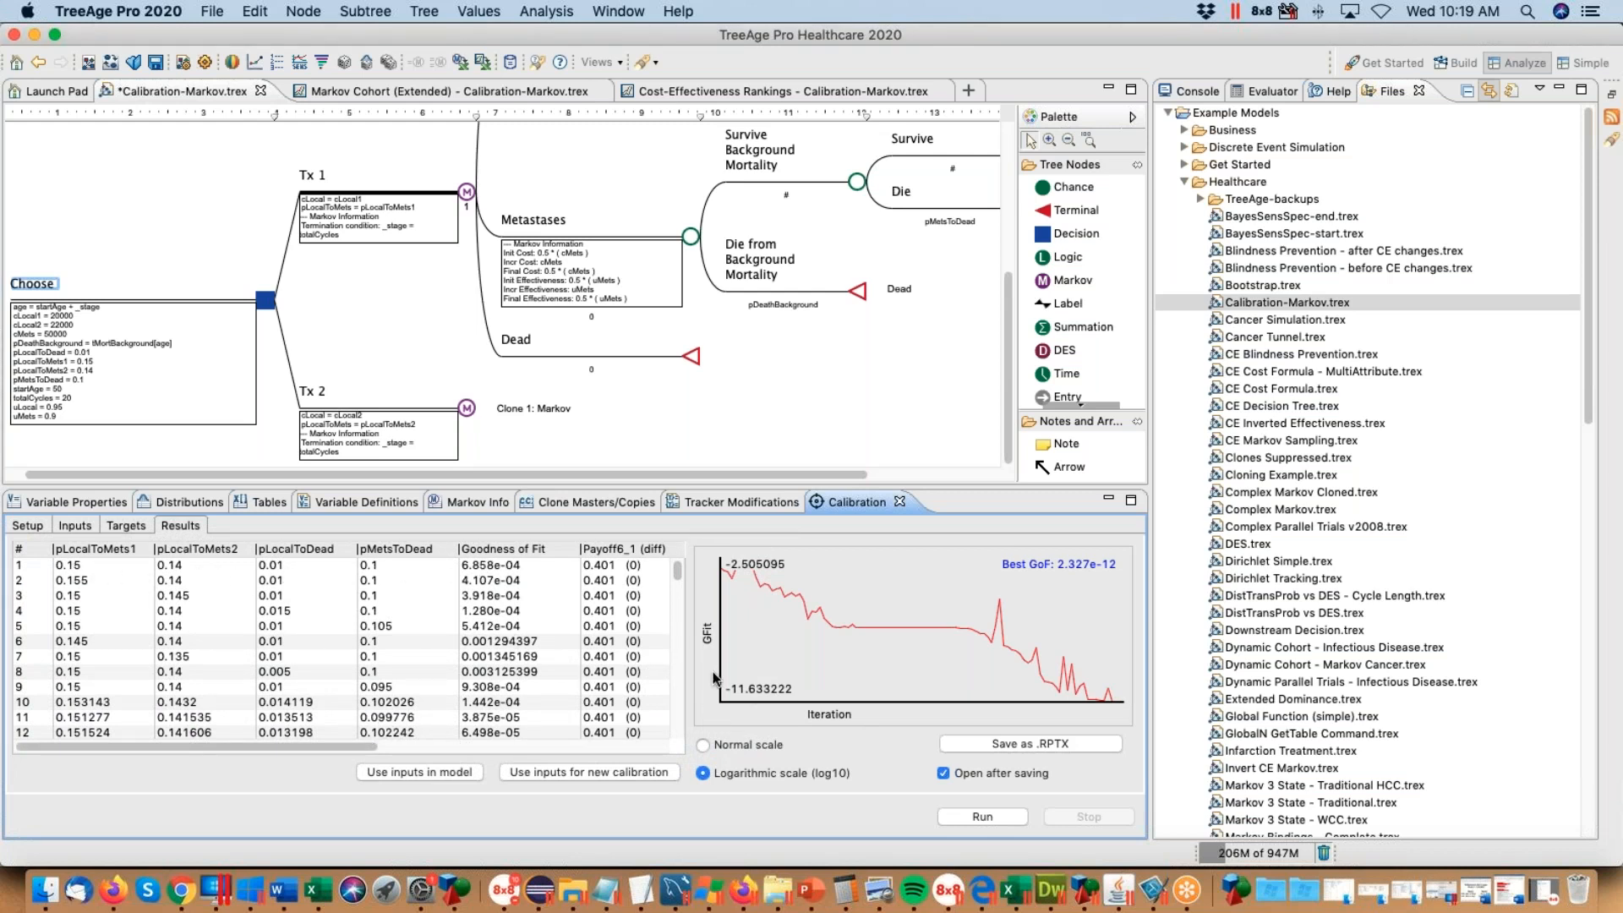
Step: Collapse the side pane holding the file list to widen the calibration results, and narrow the payoff difference columns
click(1560, 88)
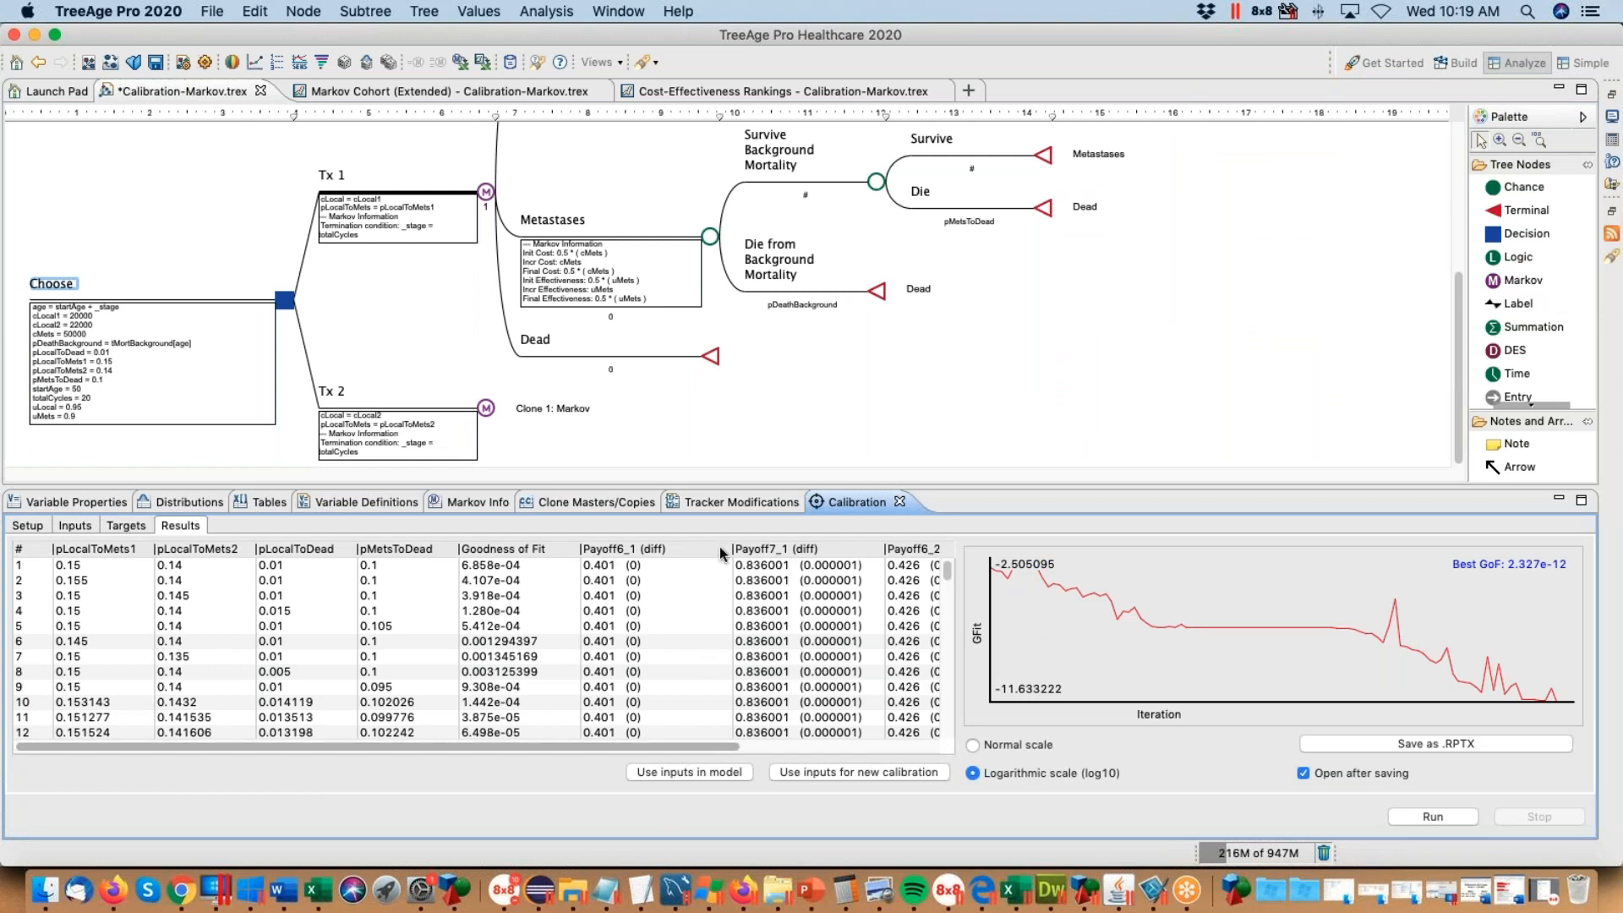
drag(730, 547, 668, 547)
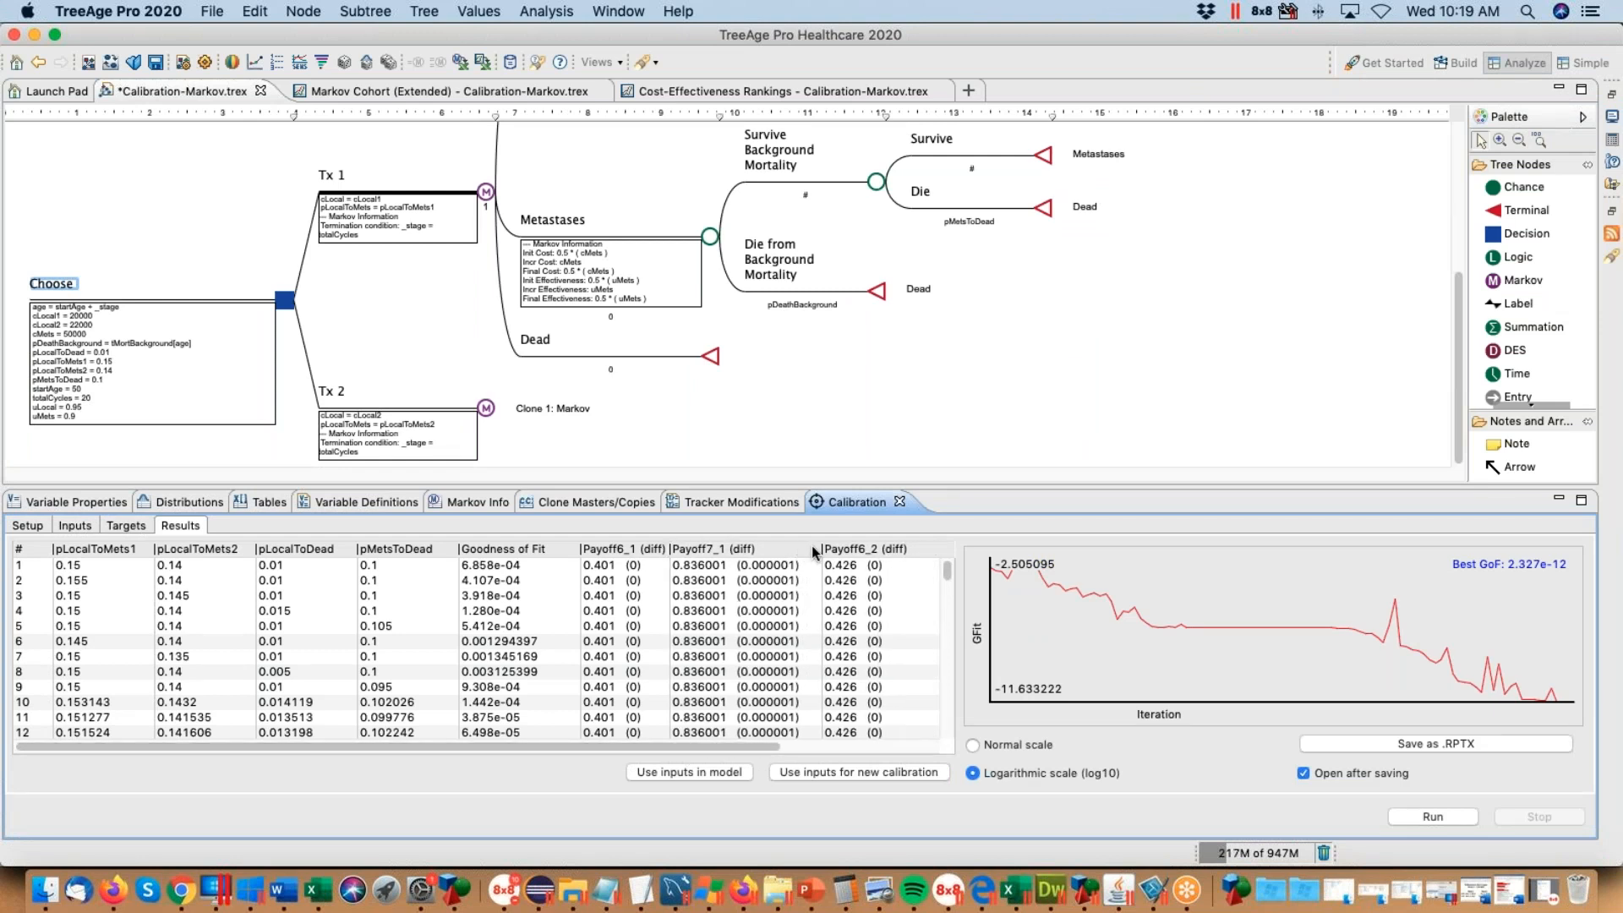
drag(820, 547, 811, 547)
drag(780, 748, 941, 749)
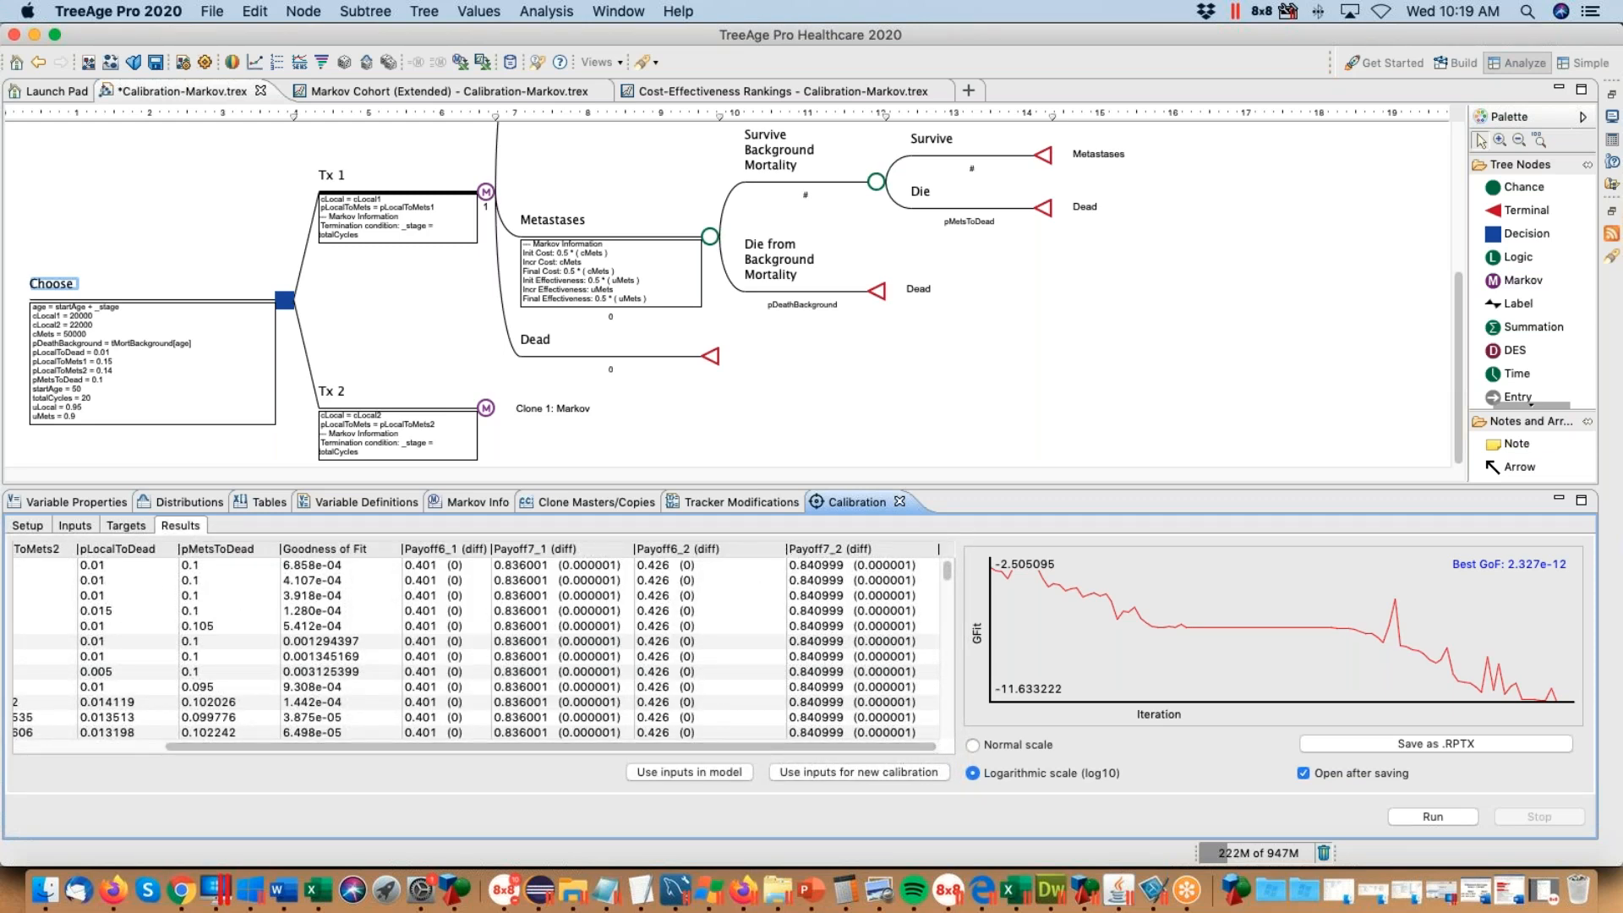
drag(788, 548, 699, 548)
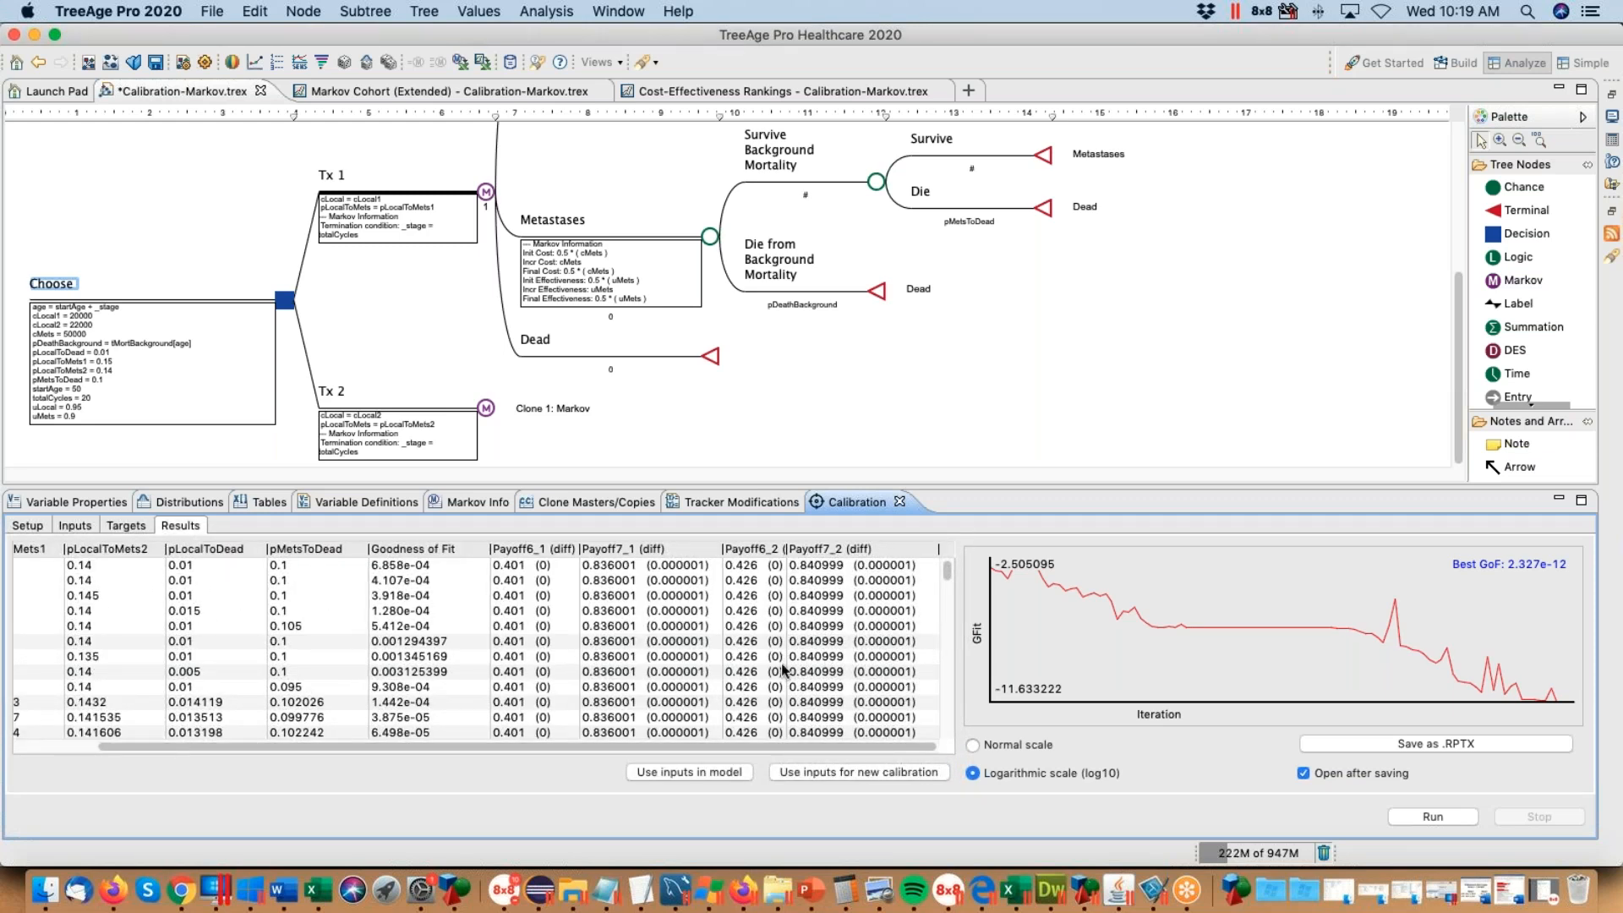
Step: Examine the input values, goodness of fit and payoff differences across the calibration iterations
drag(570, 748, 488, 749)
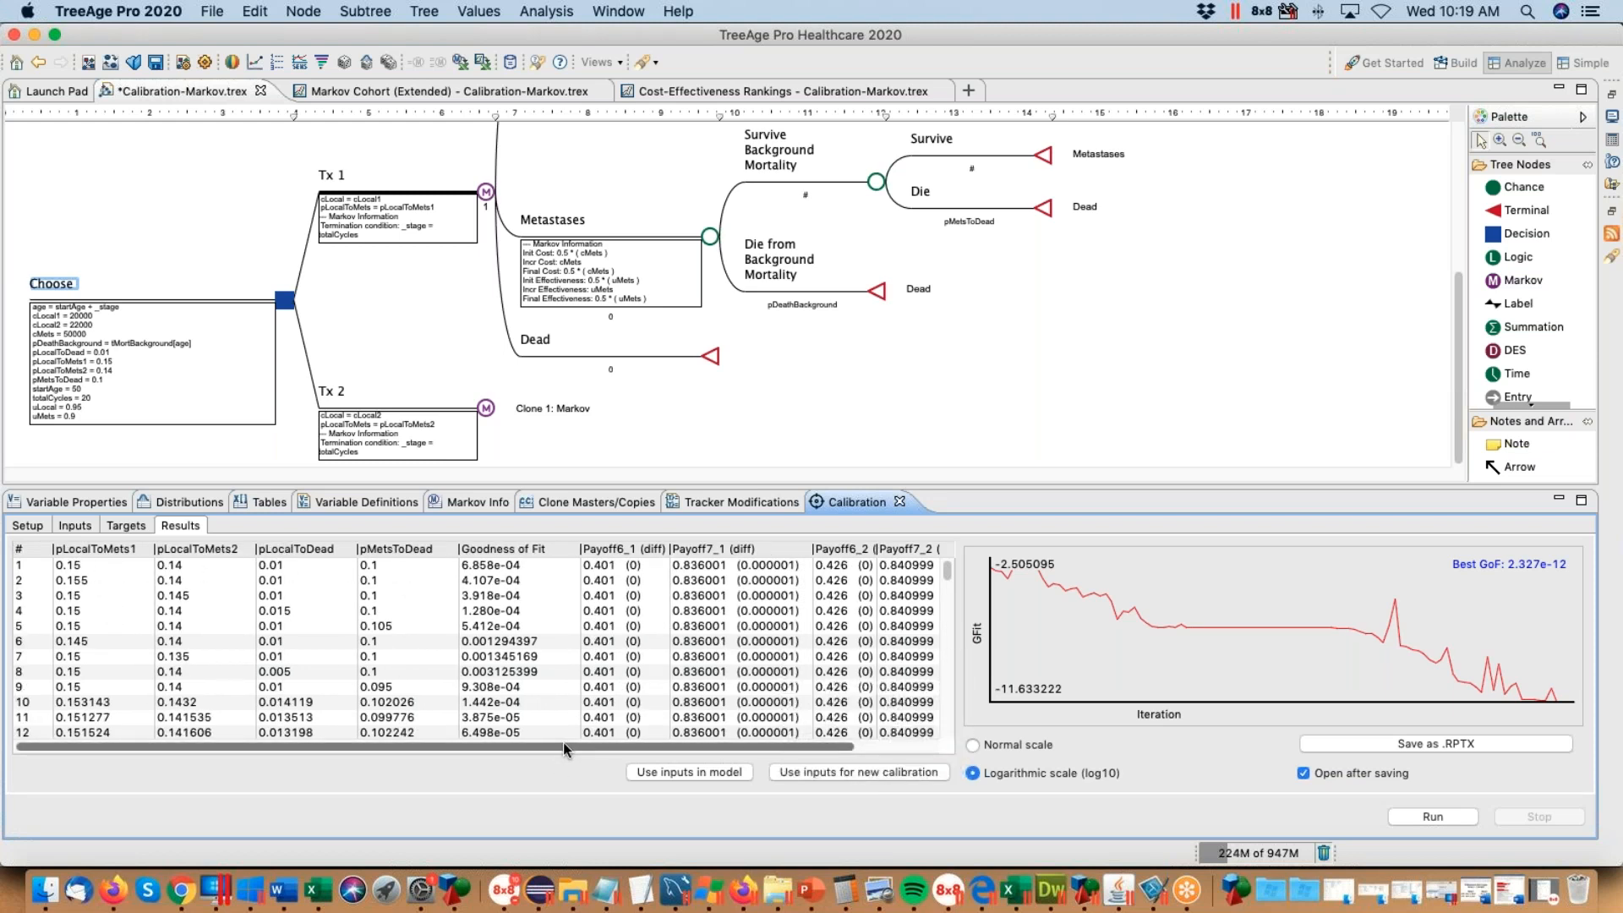
drag(561, 743, 642, 743)
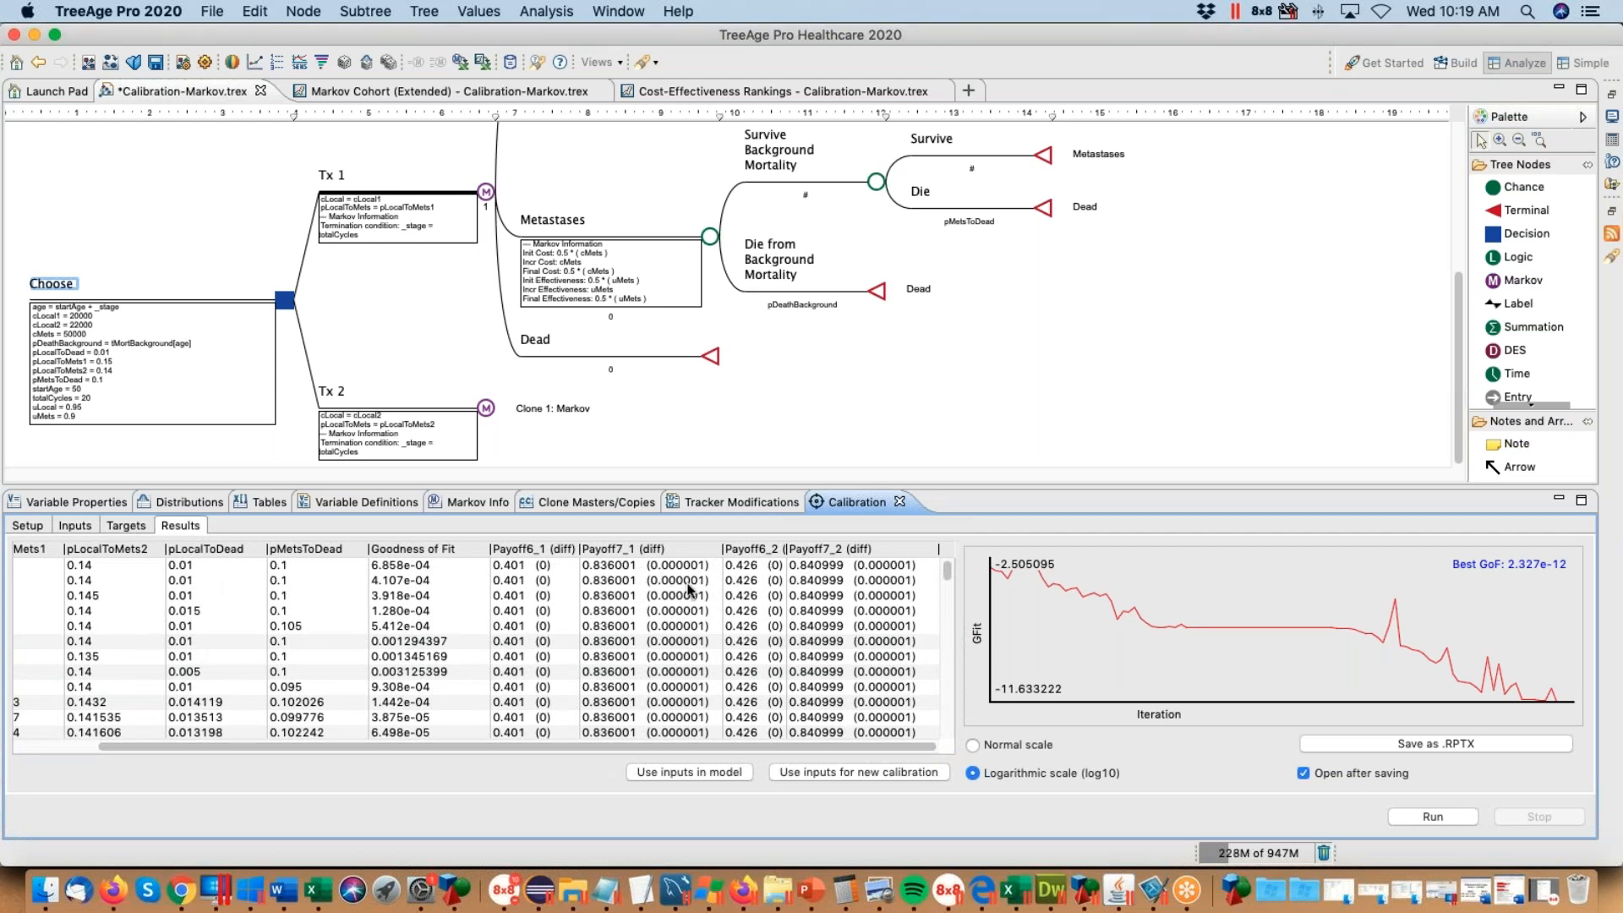
drag(495, 745, 412, 745)
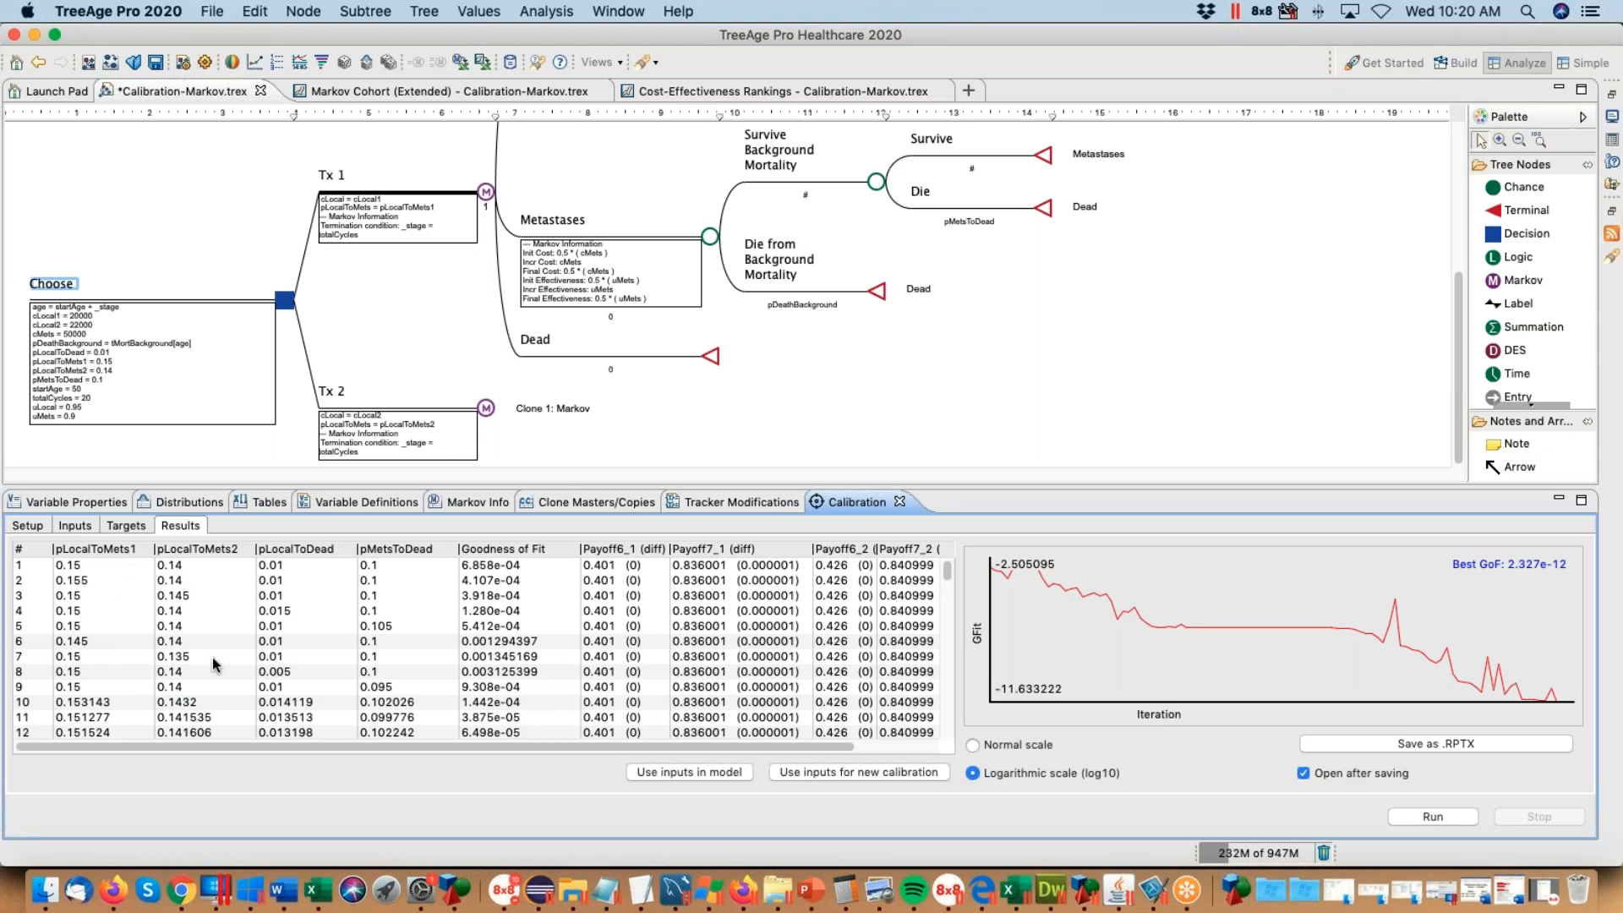
drag(947, 573, 947, 589)
scroll(947, 594, down, 3)
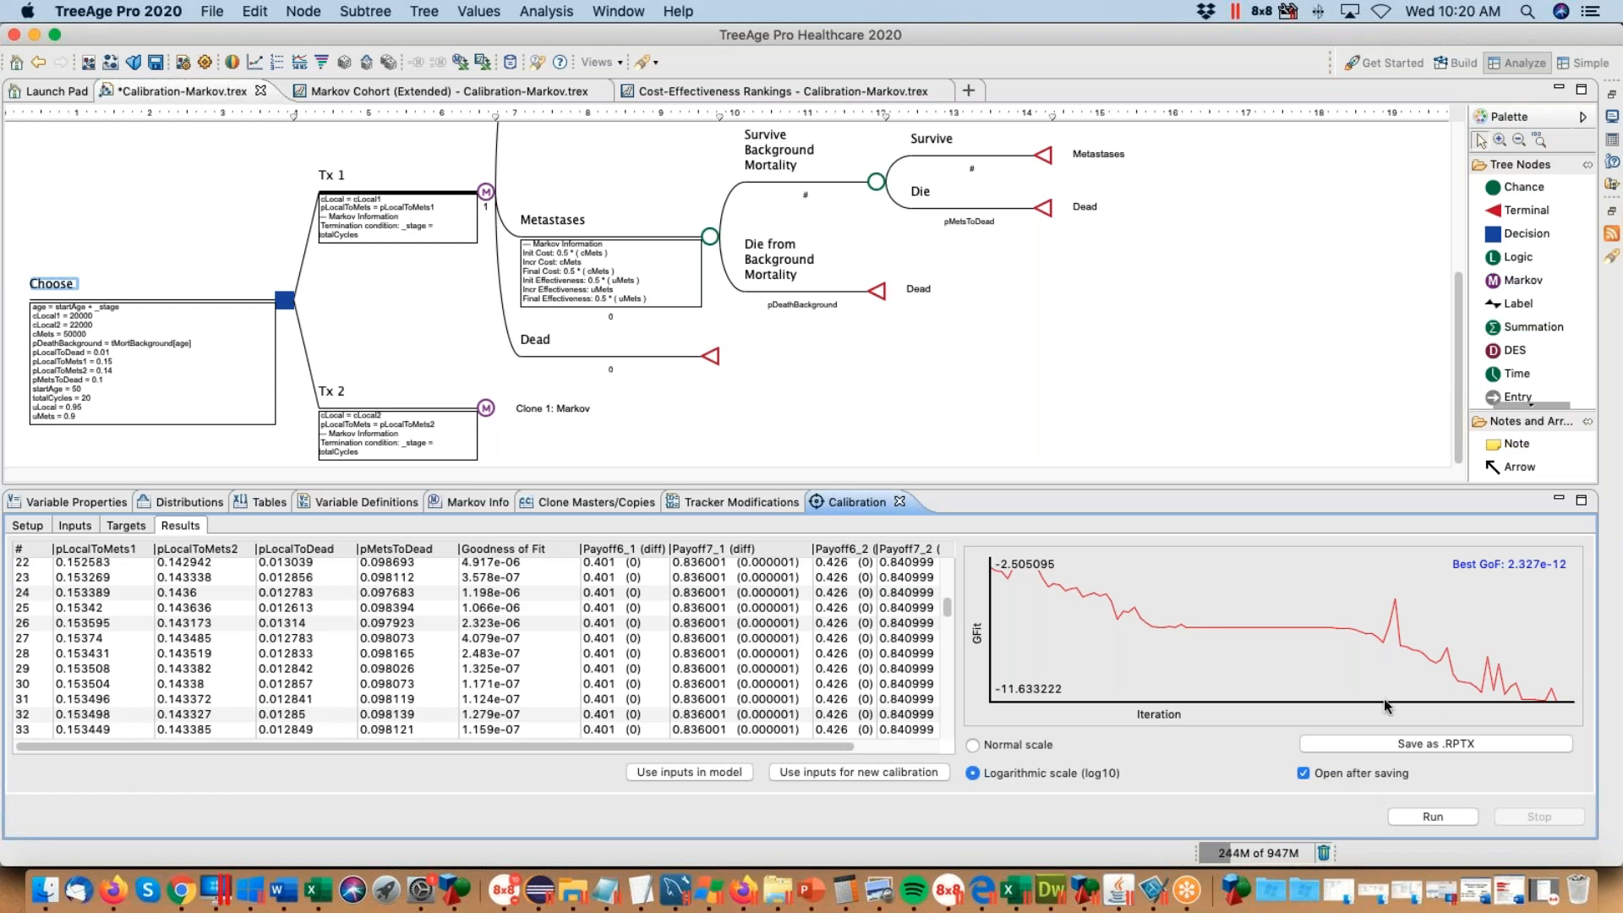
Step: Run the calibration again with the same setup
click(1446, 817)
click(1438, 815)
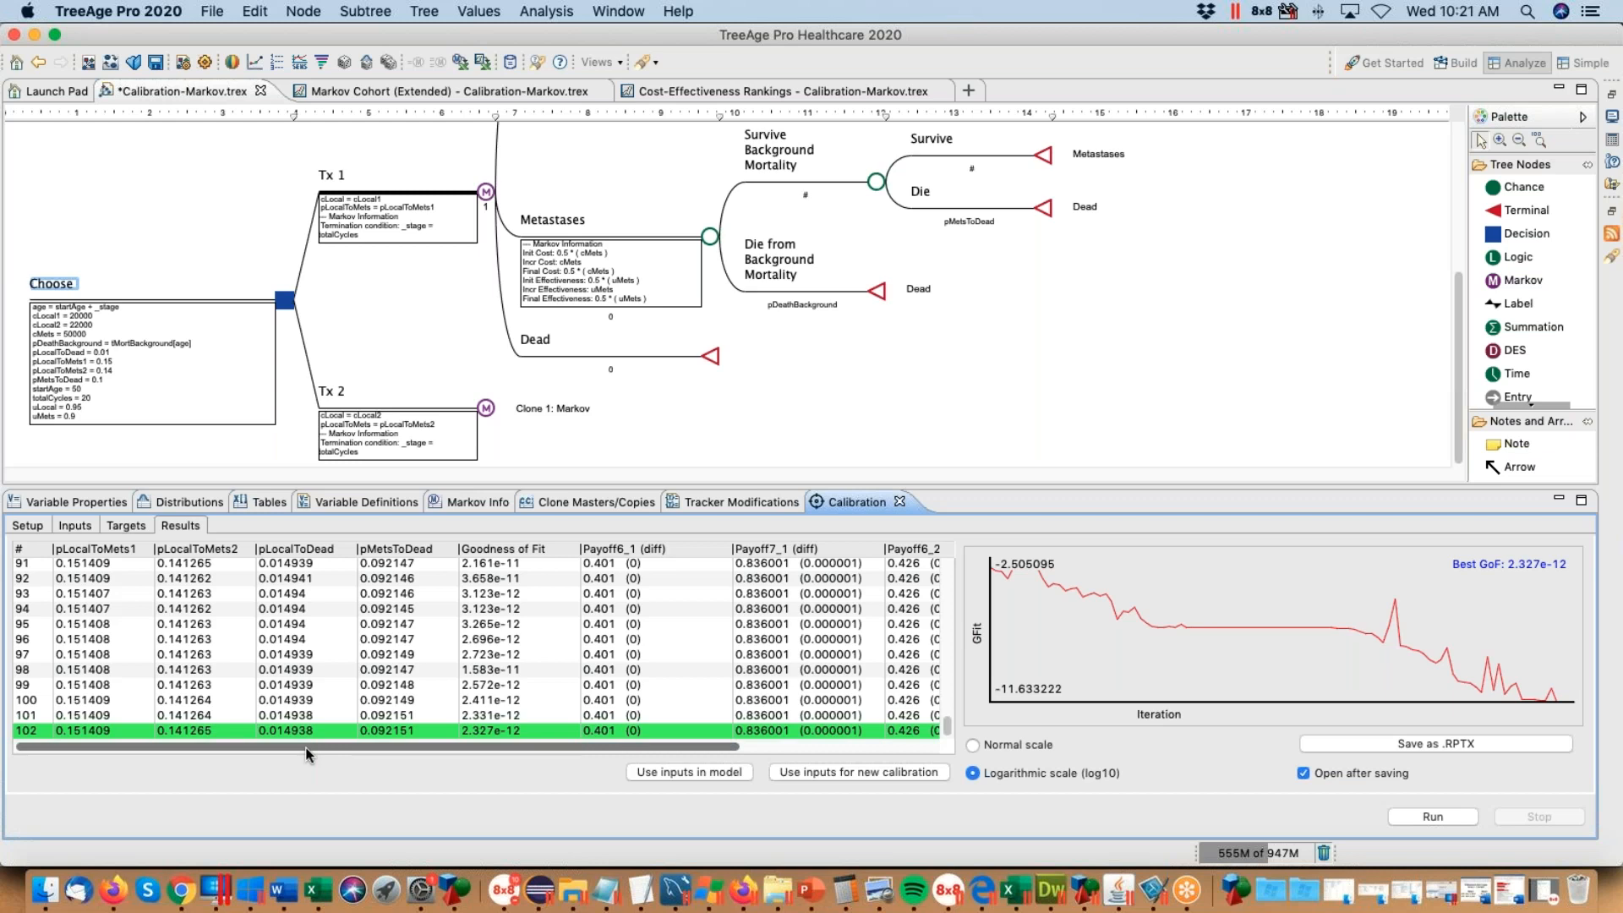
Step: Highlight Word's note that progression probabilities should increase, and check it against the best-fit iteration's inputs and payoffs in TreeAge Pro
key(super+Tab)
key(super+Tab)
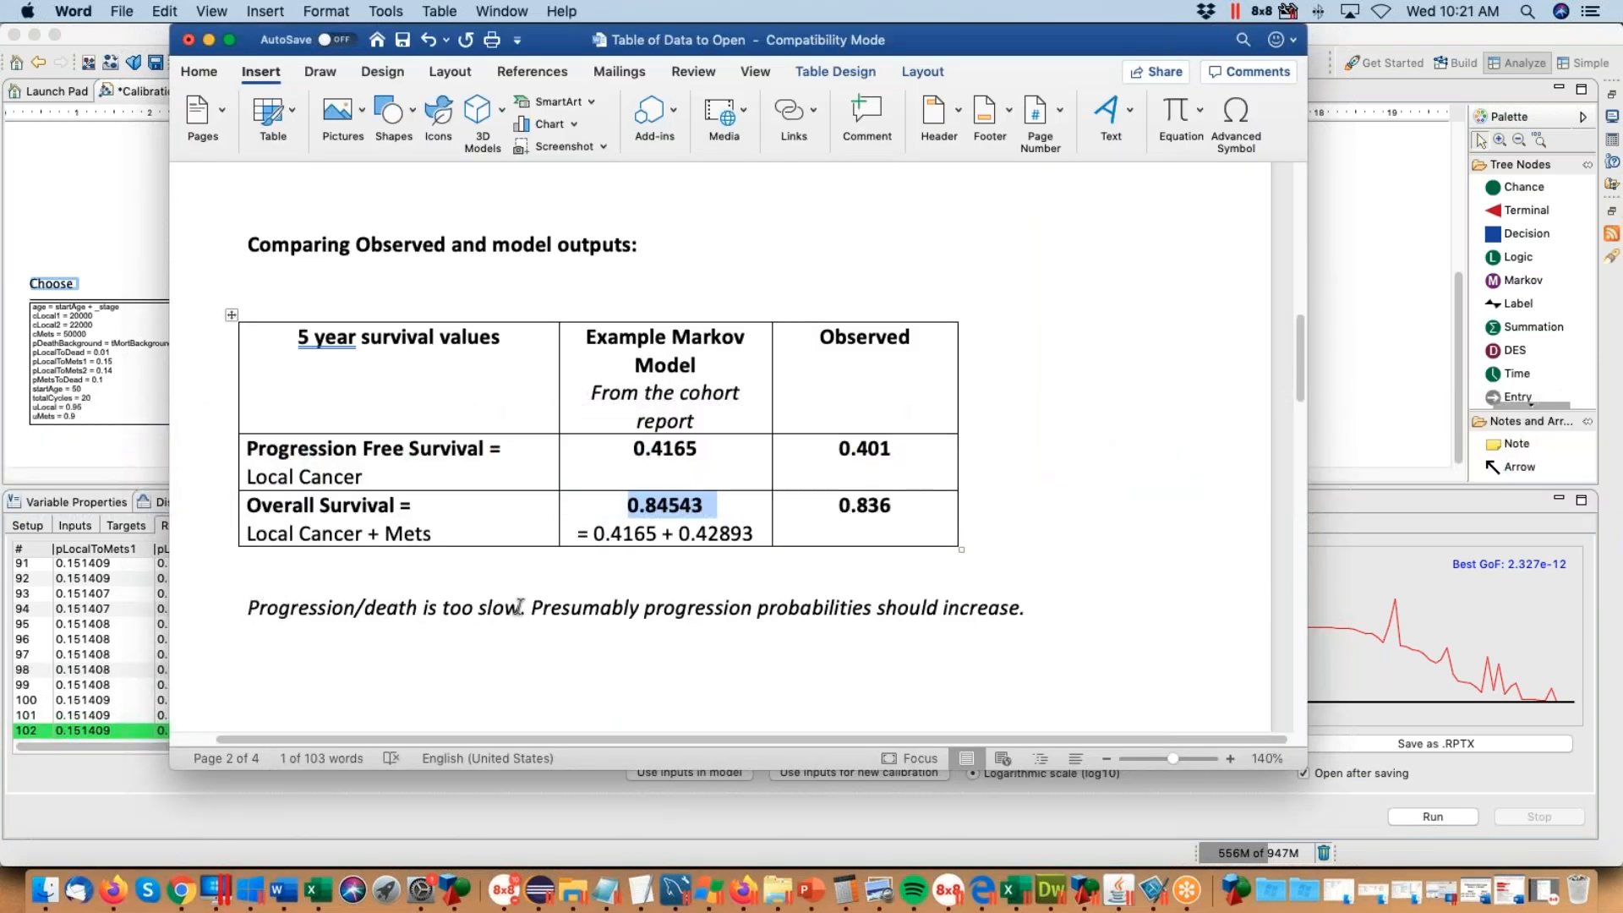
drag(531, 607, 1021, 605)
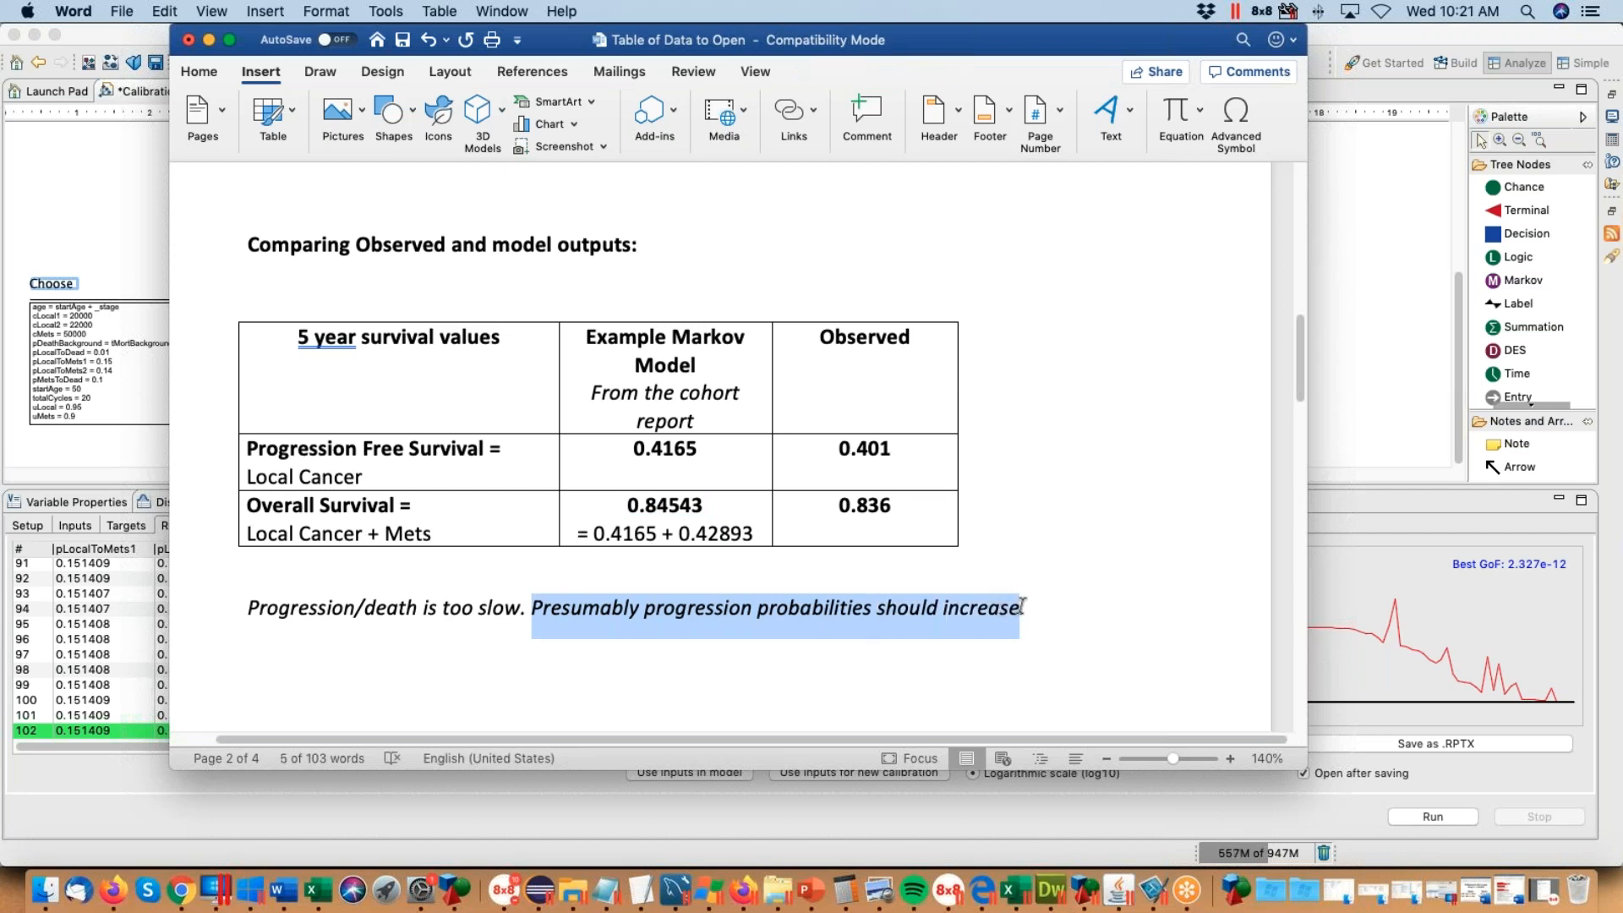
key(super+Tab)
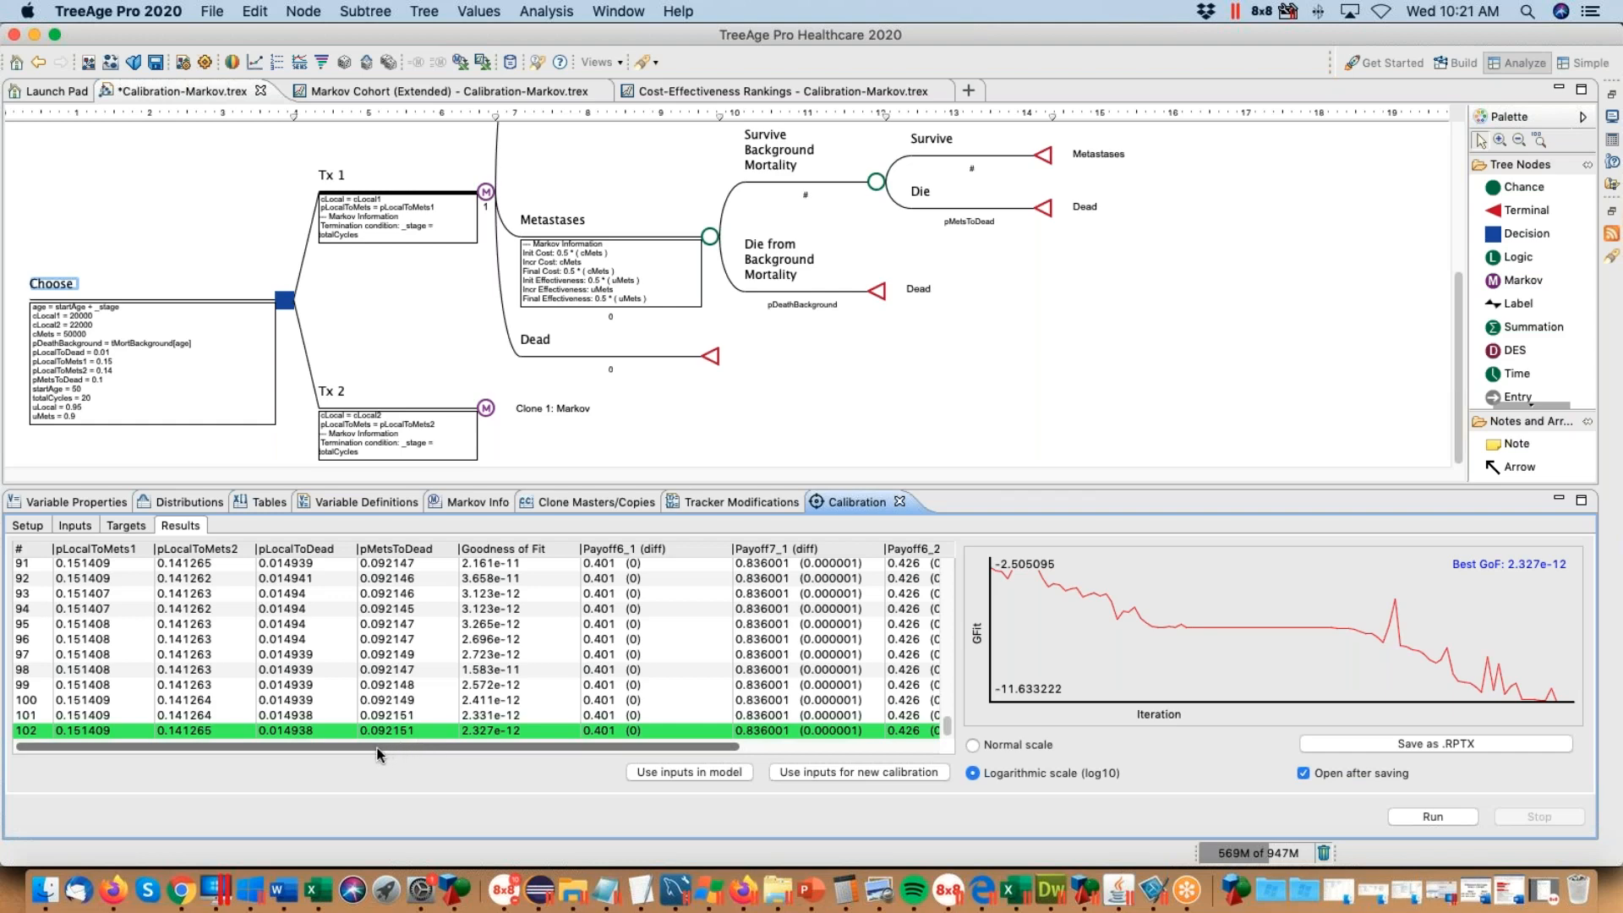
drag(350, 747, 606, 747)
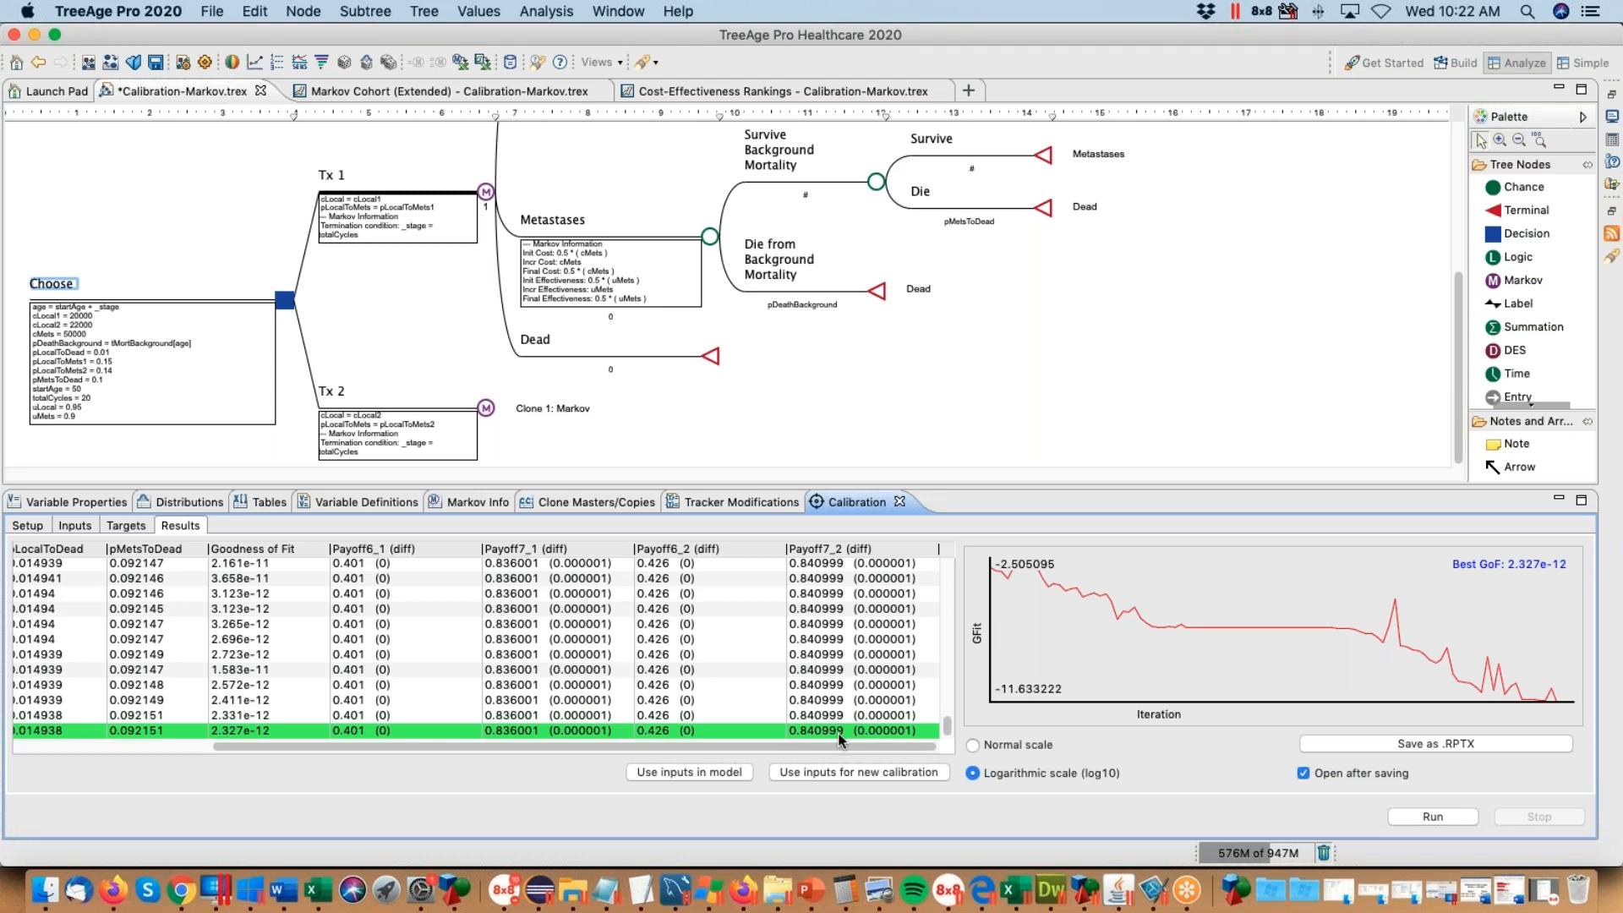
click(1605, 530)
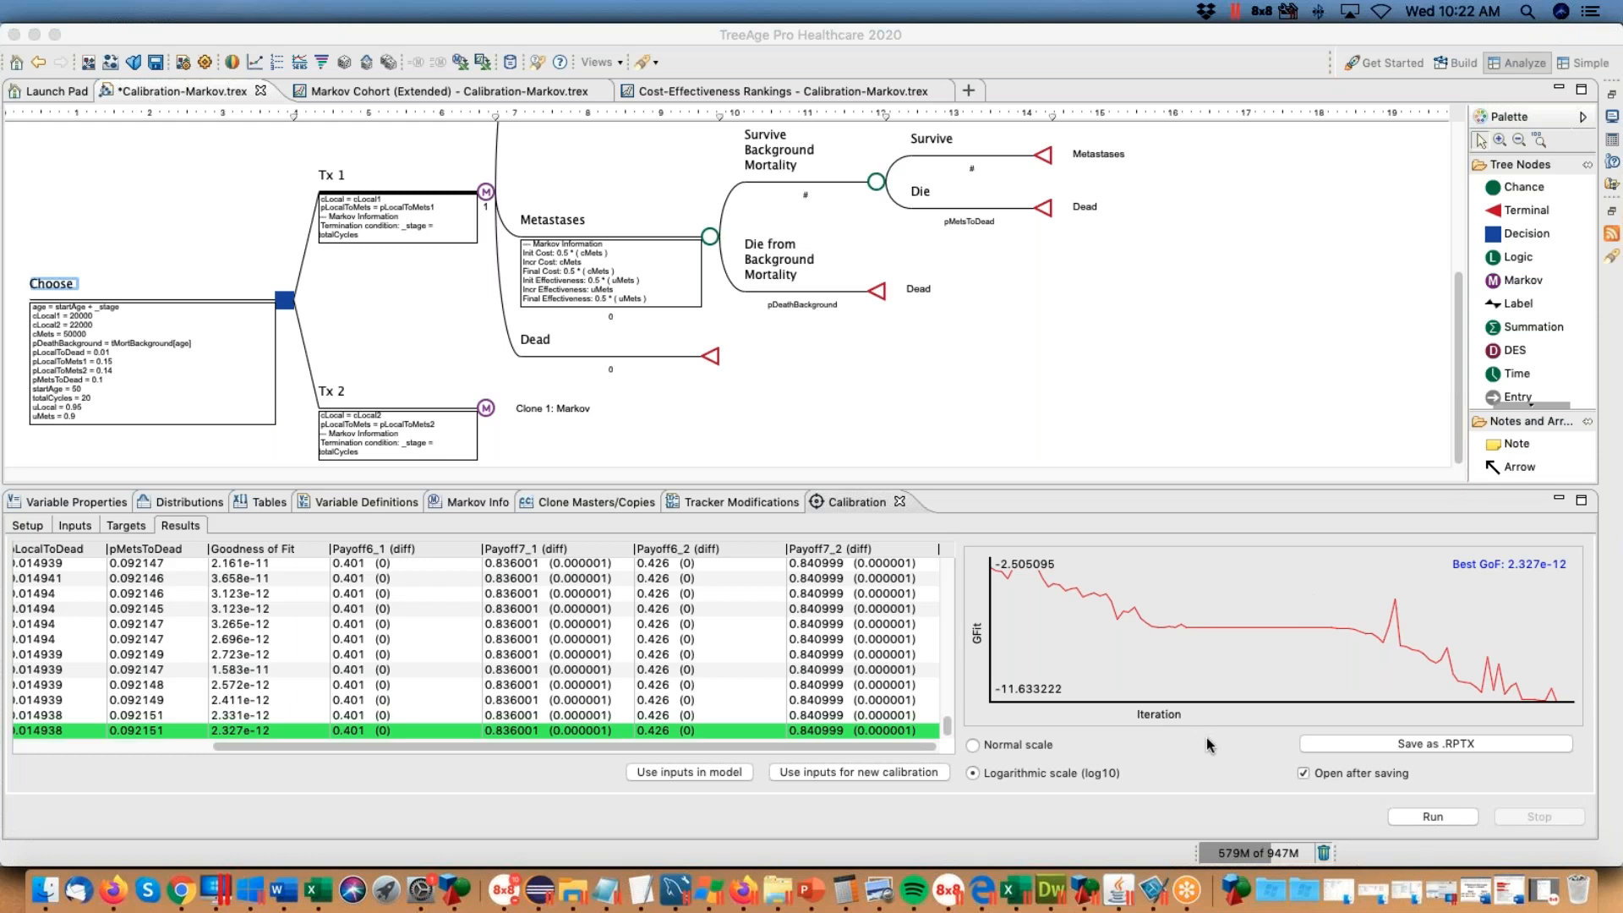
click(1230, 686)
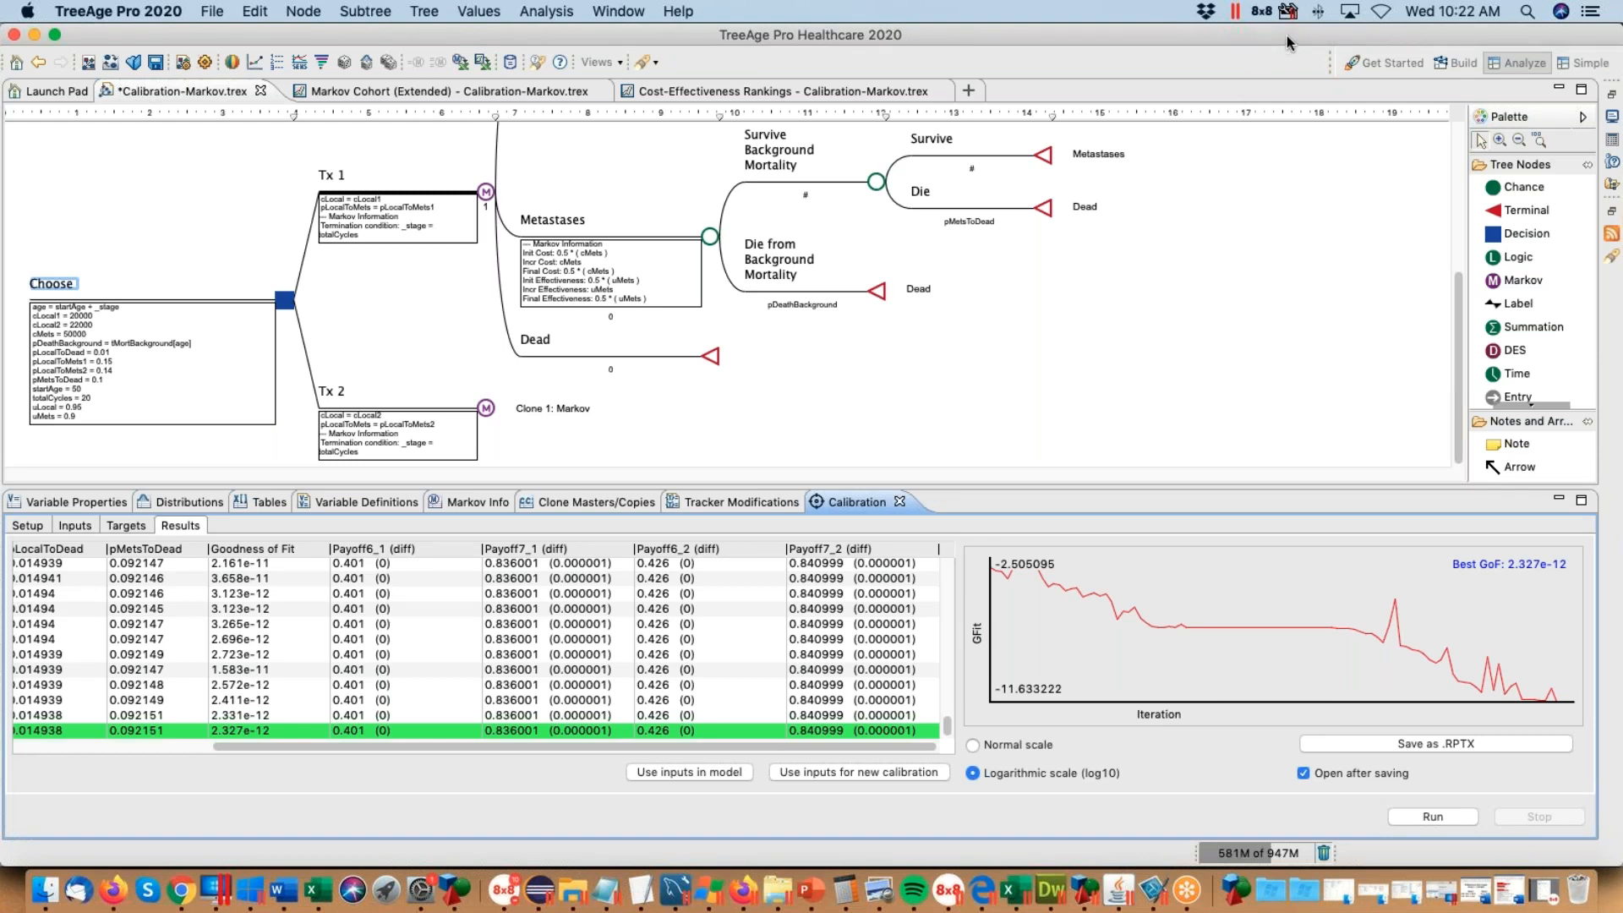
click(1467, 746)
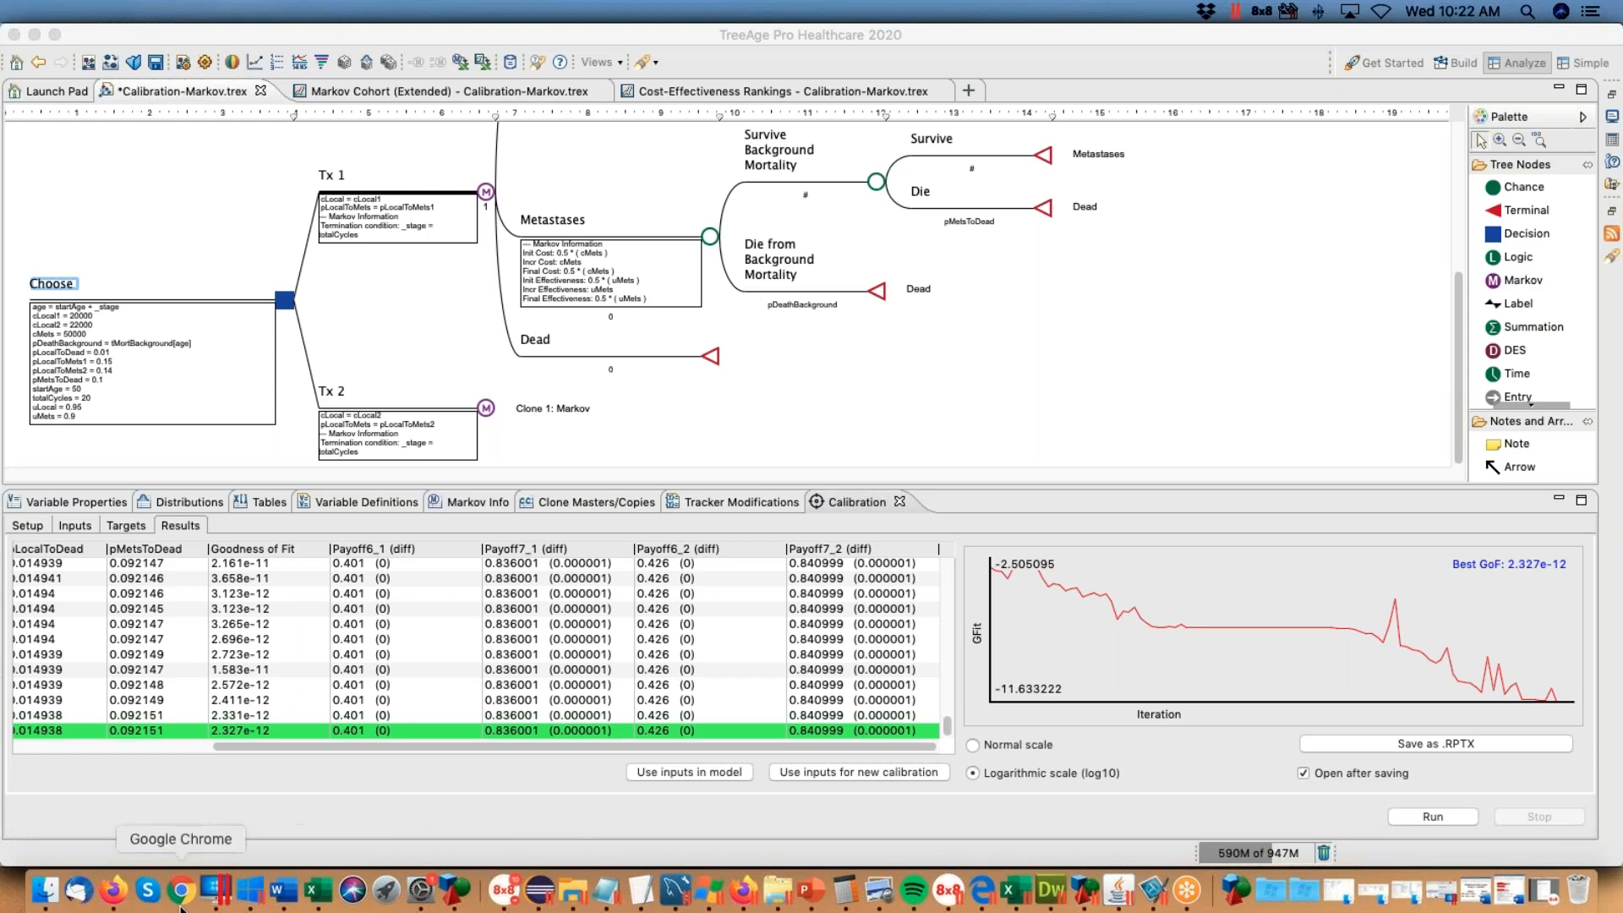
Step: Switch to Word and compare the calibrated transition probabilities with the original estimates and the observed 5-year survival values
click(286, 892)
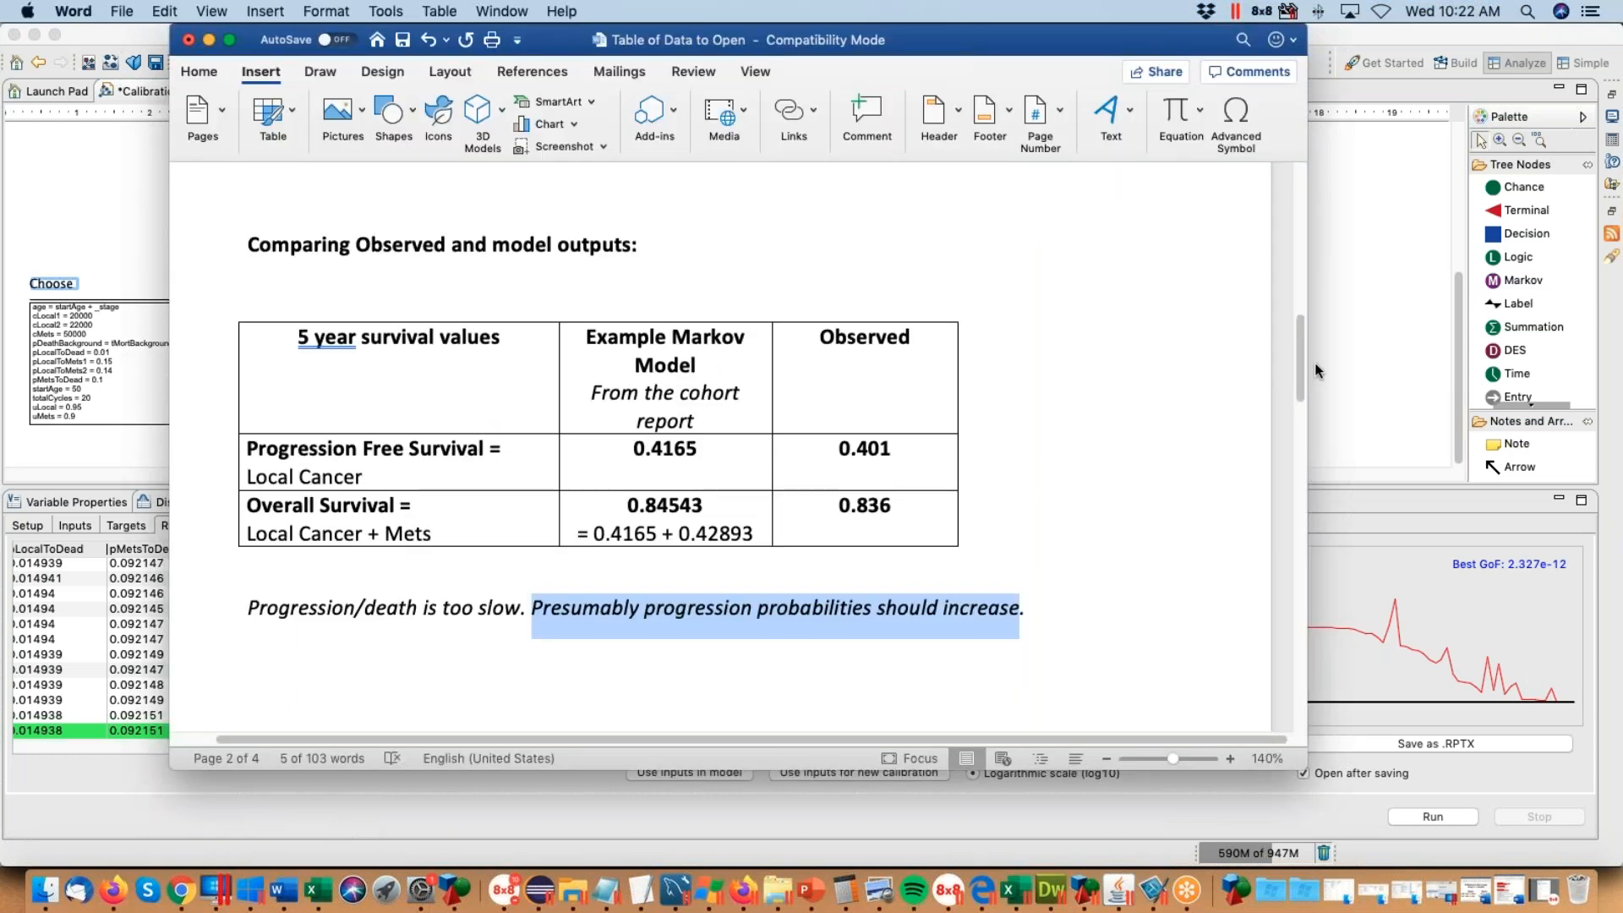
drag(1301, 379, 1302, 522)
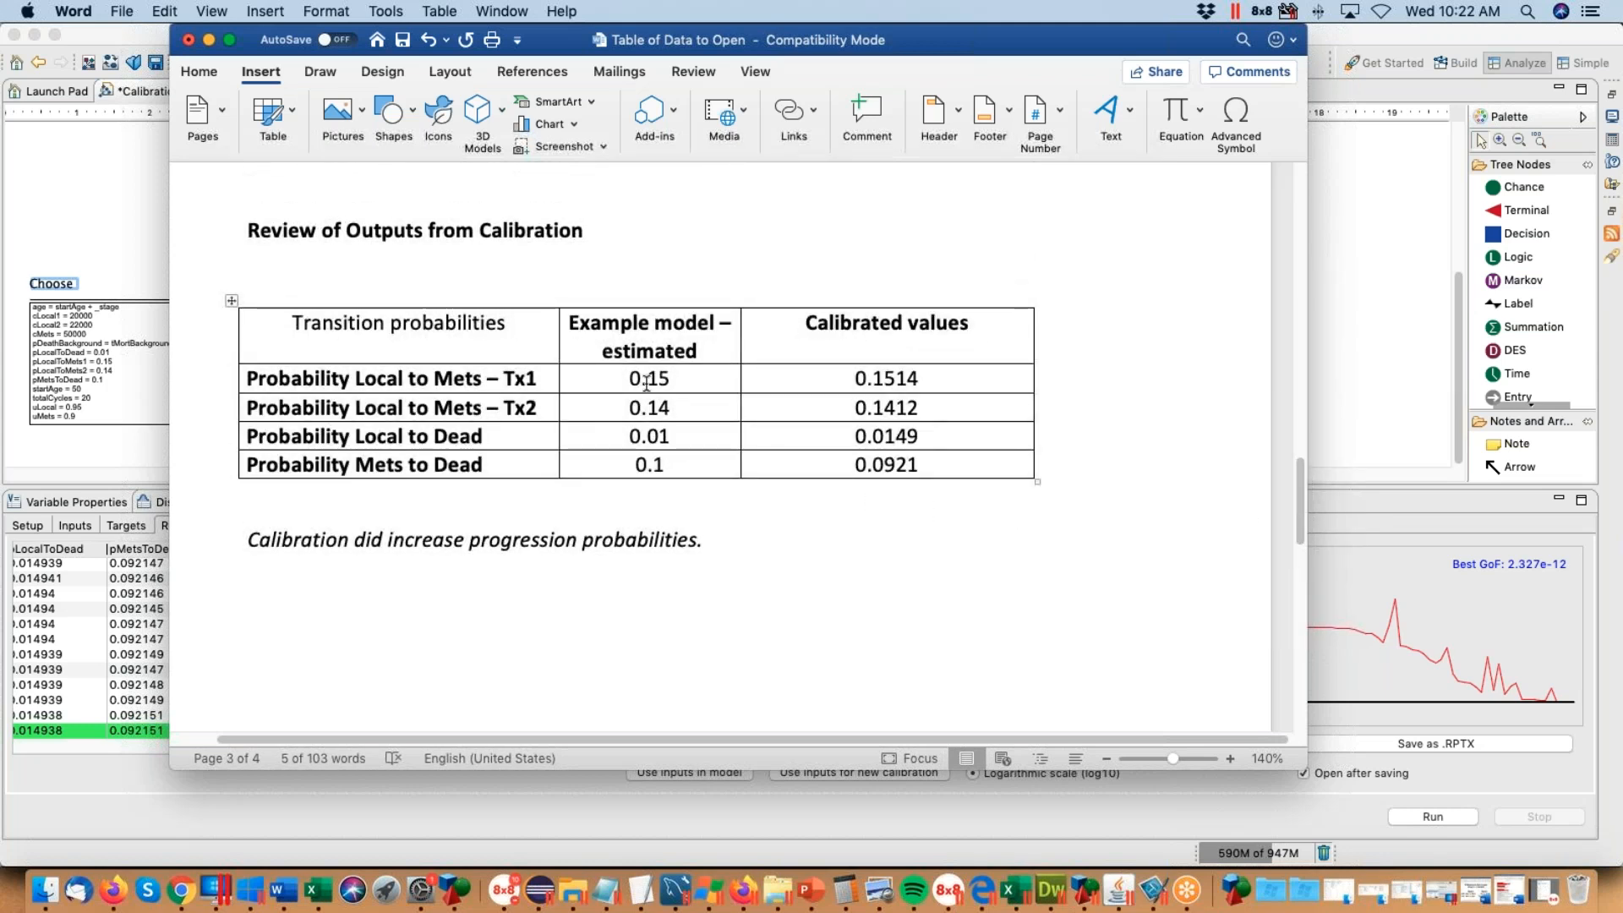
drag(1302, 503, 1308, 361)
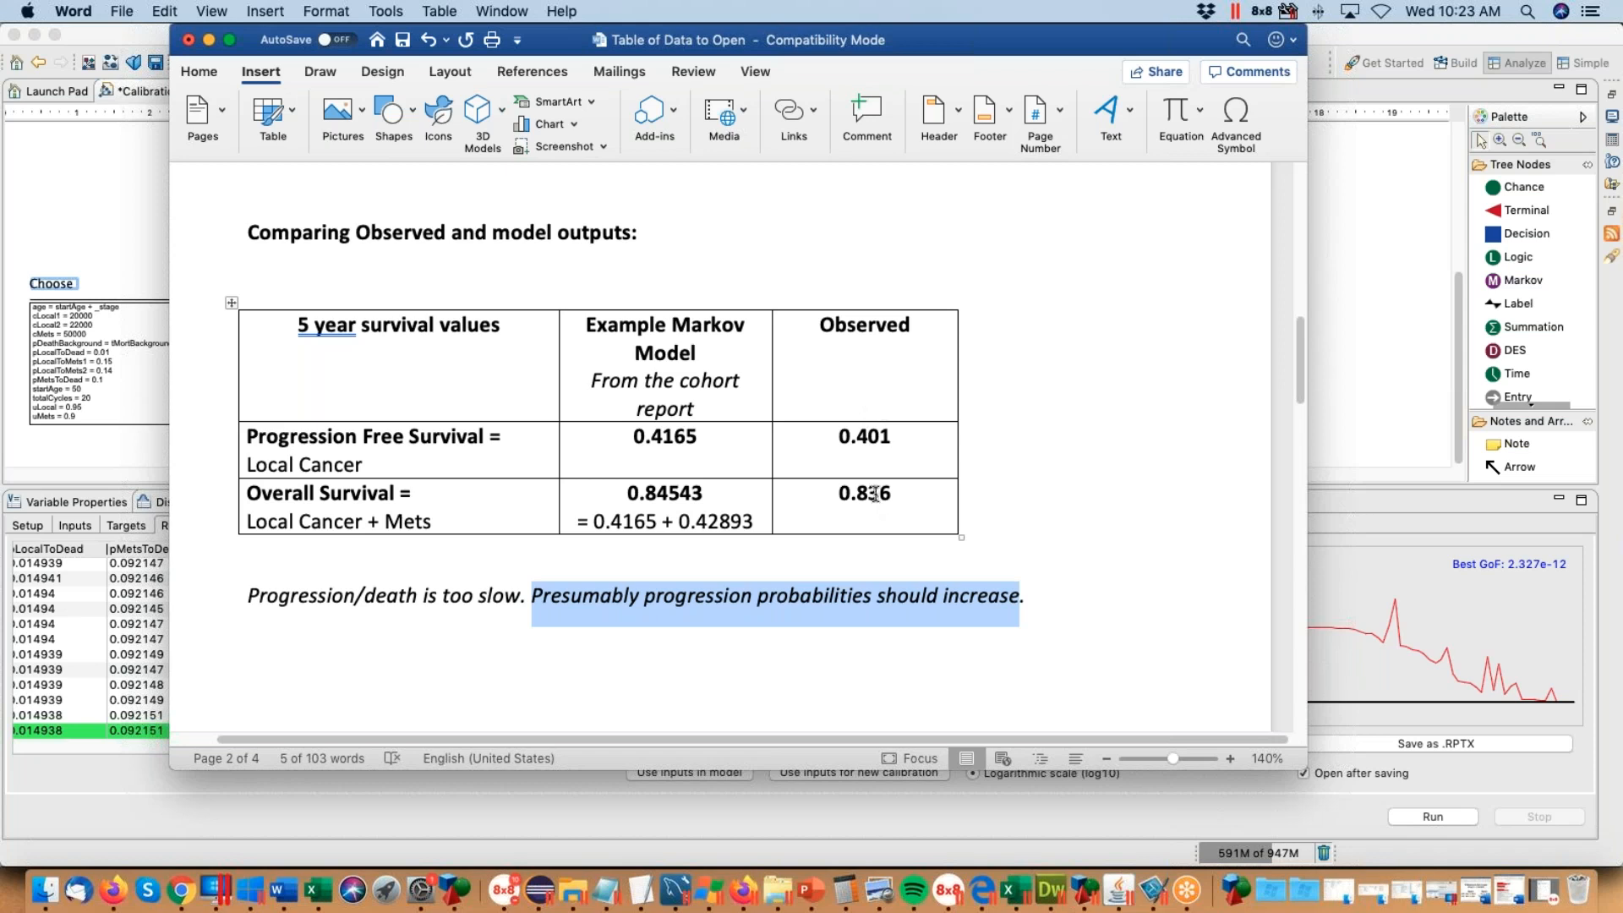
scroll(1301, 390, down, 1)
drag(1301, 390, 1302, 520)
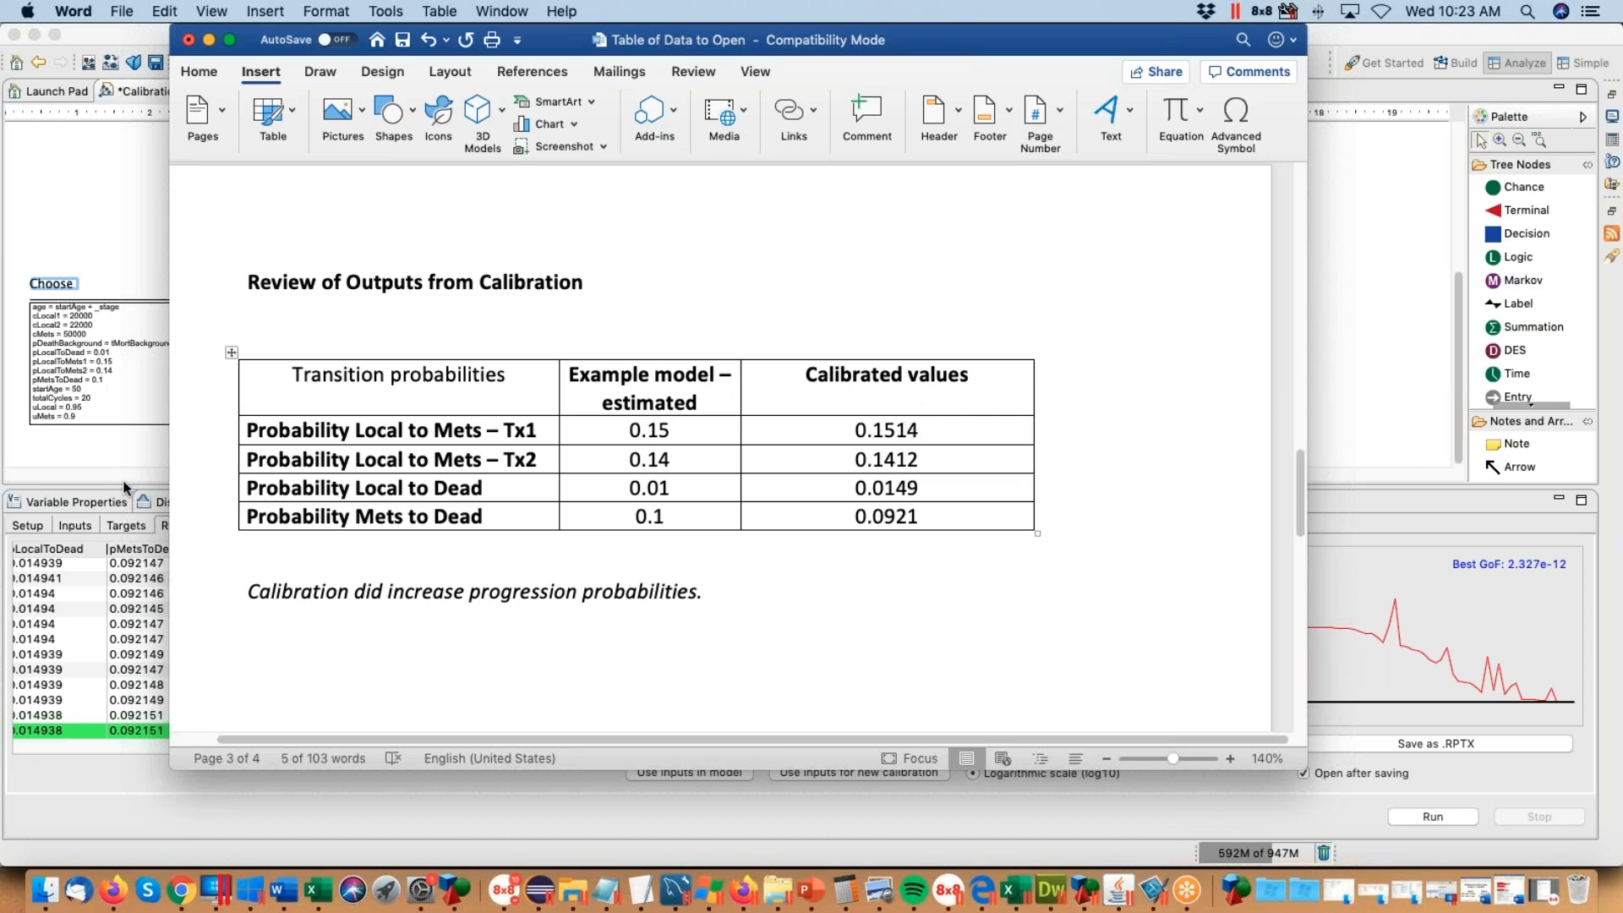
Step: Return to TreeAge Pro, apply the best-fit inputs to the model, and load them as initial values for a new calibration
click(121, 452)
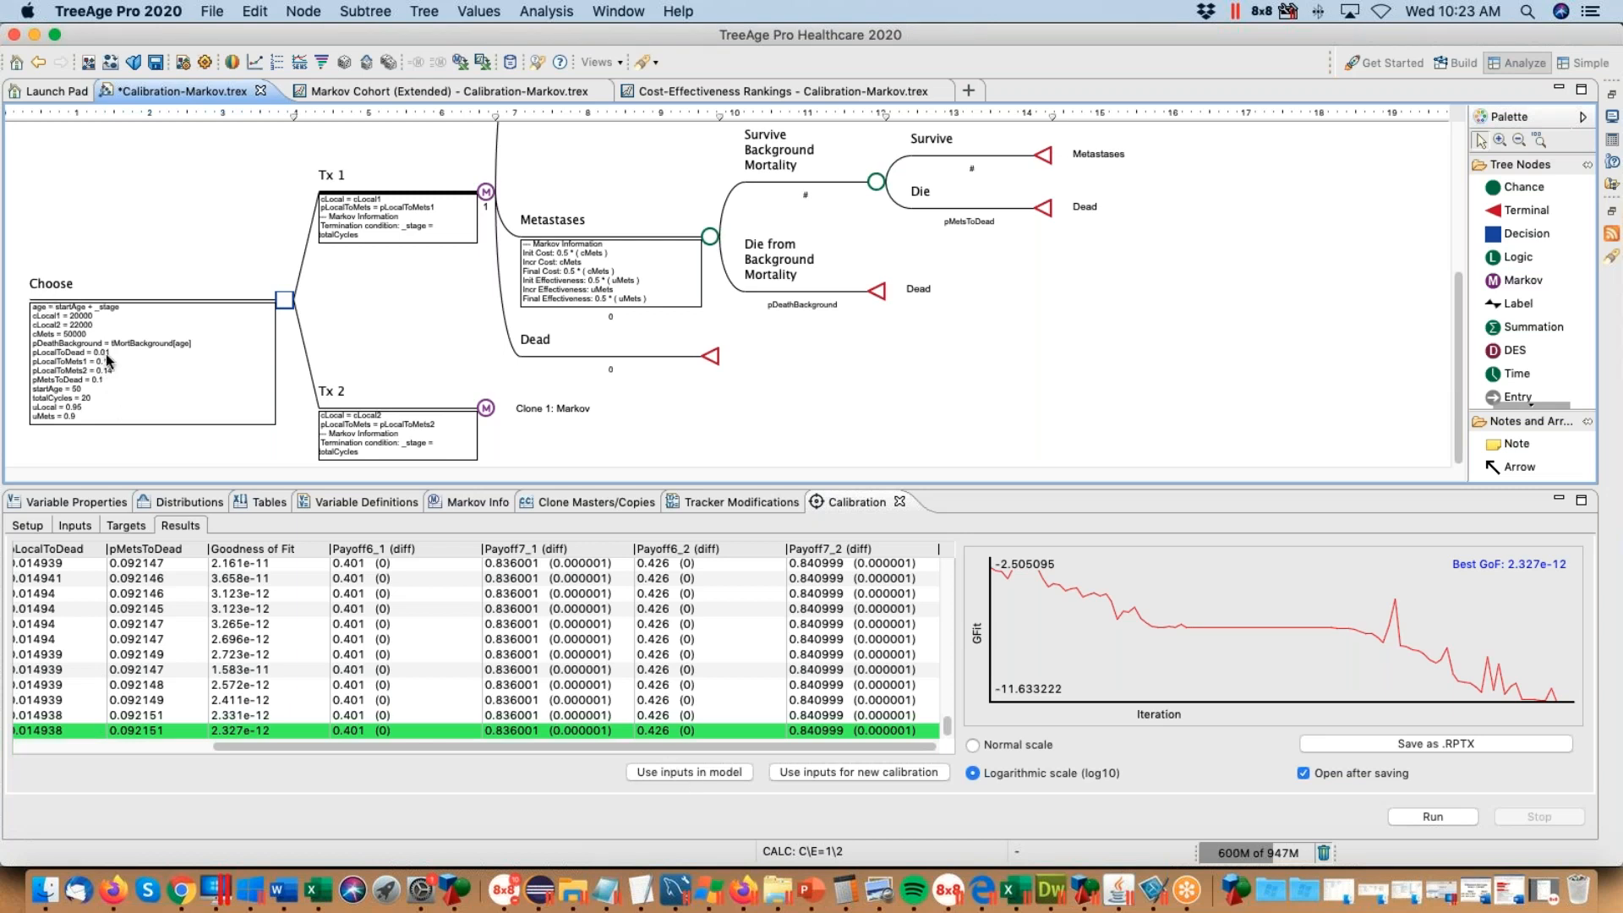
click(693, 772)
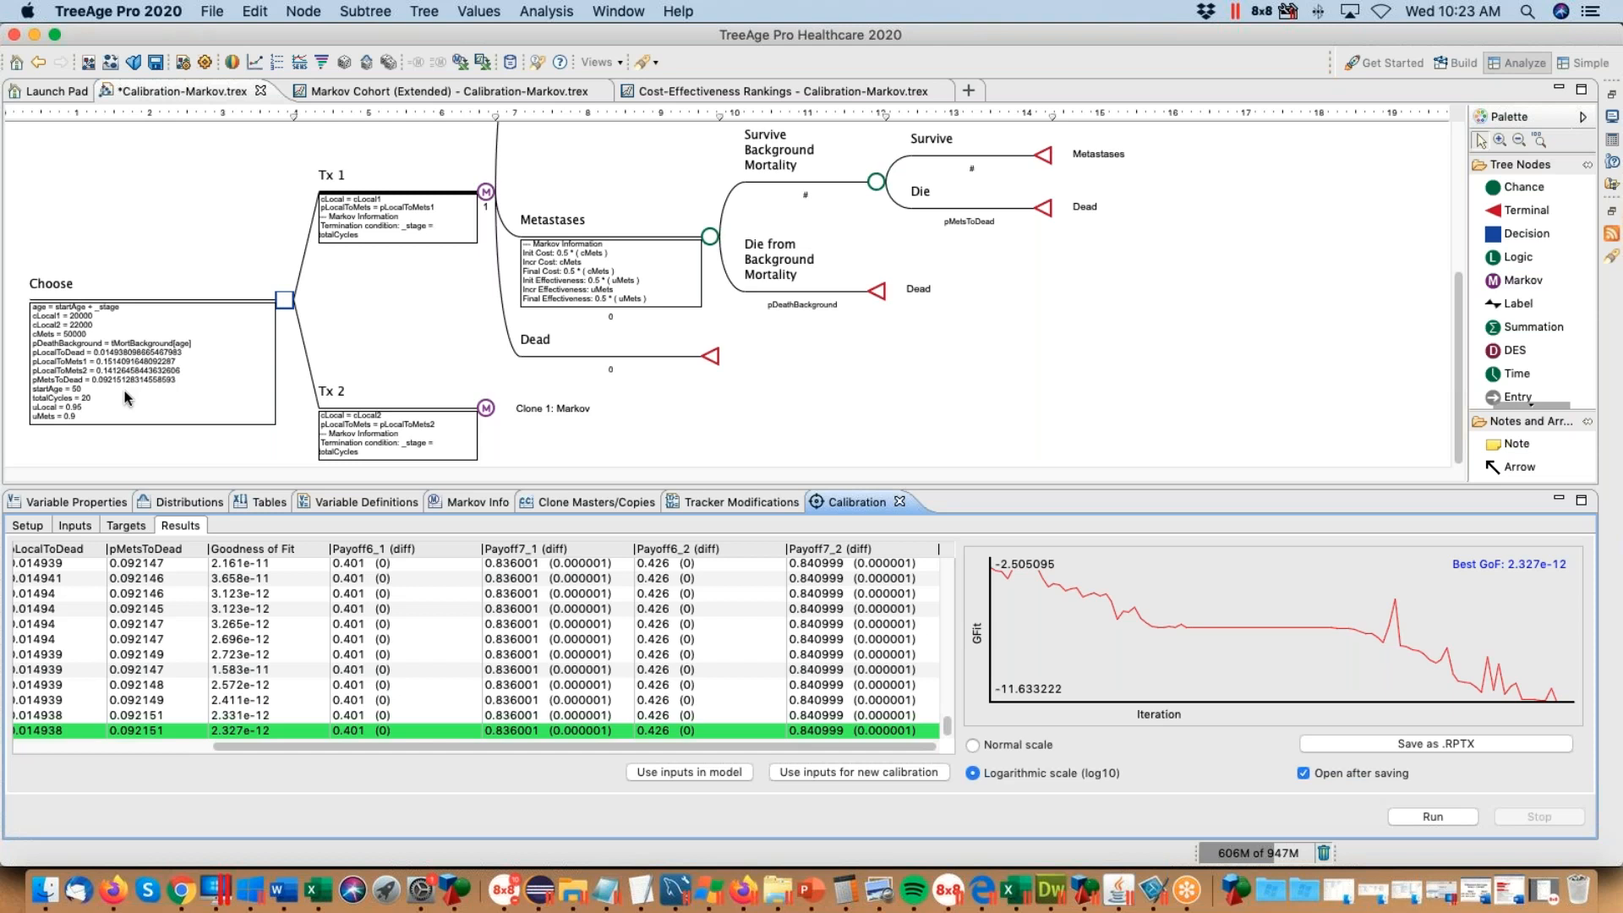
click(837, 773)
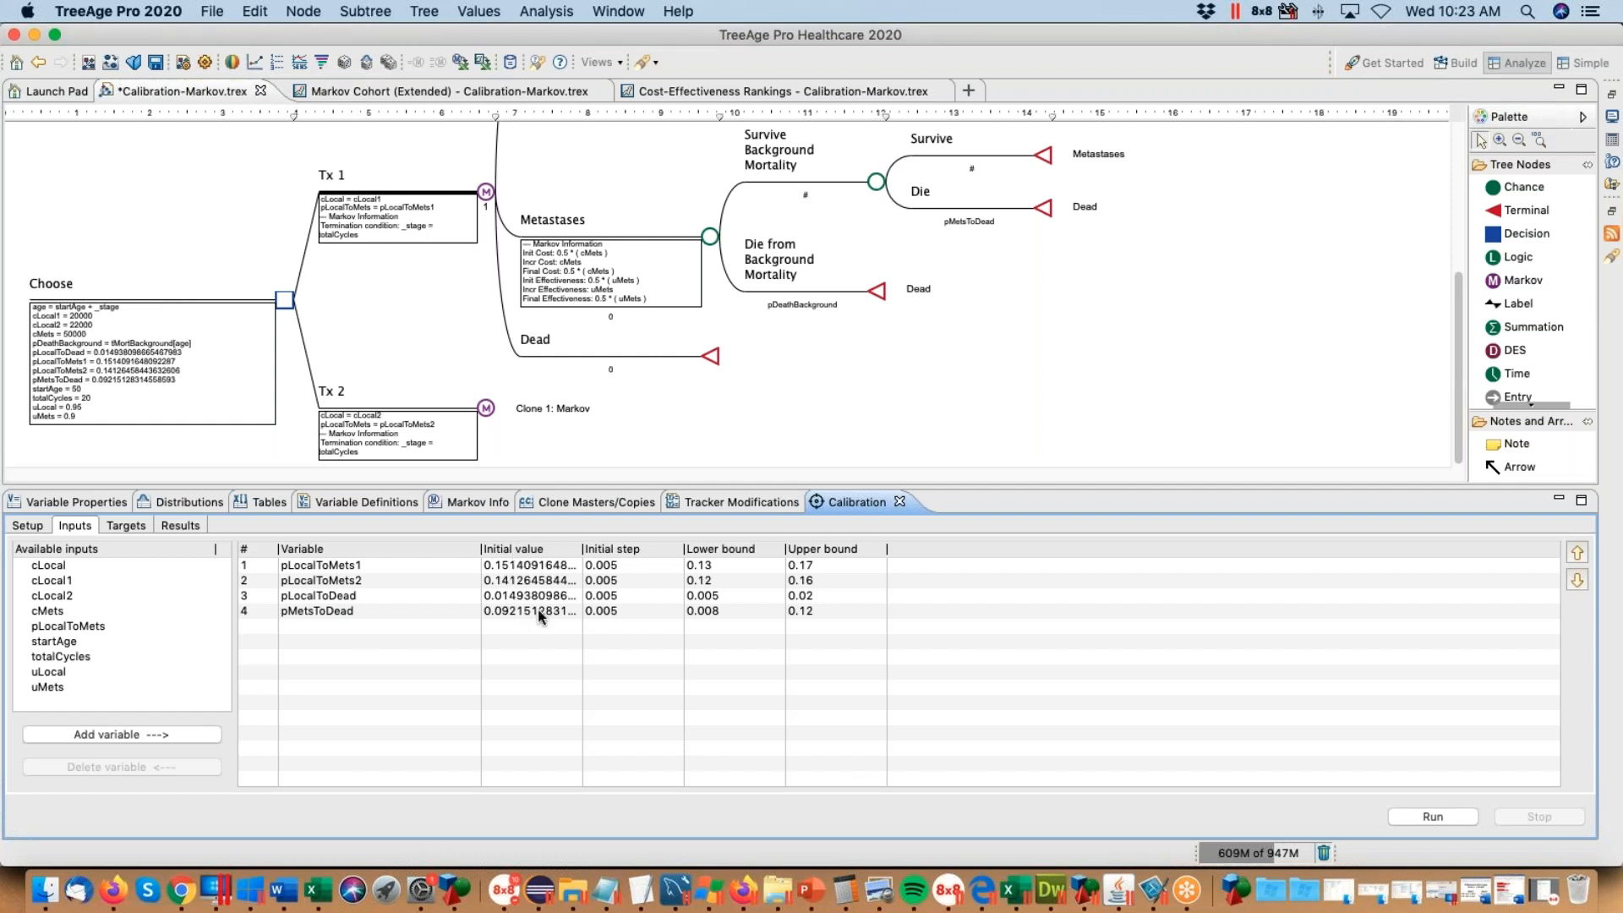
click(29, 526)
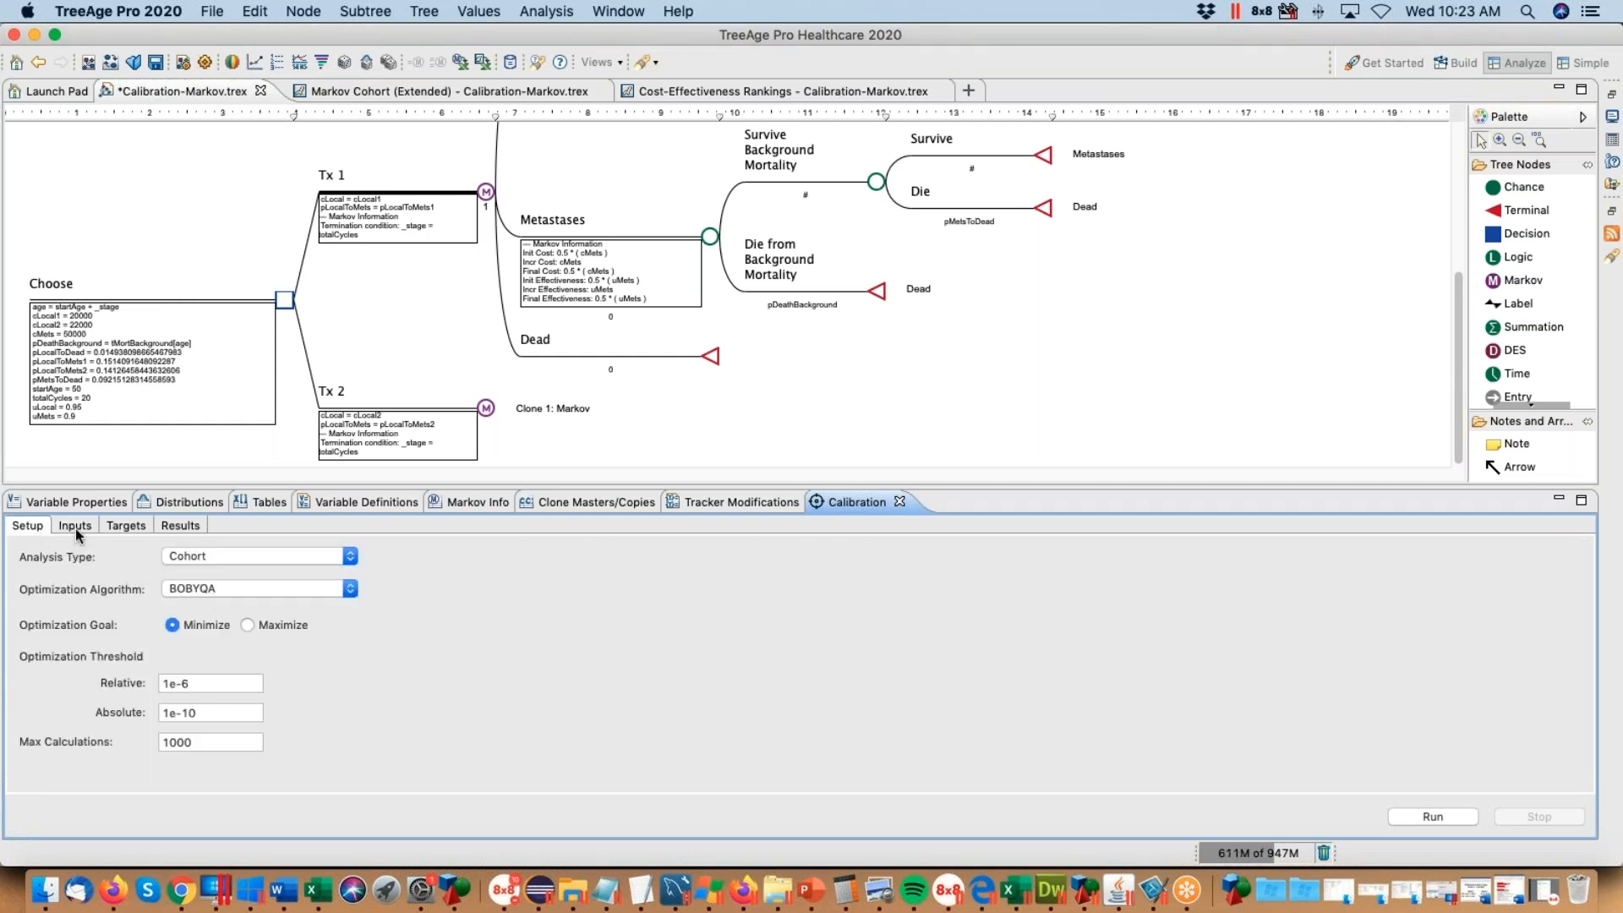
click(74, 525)
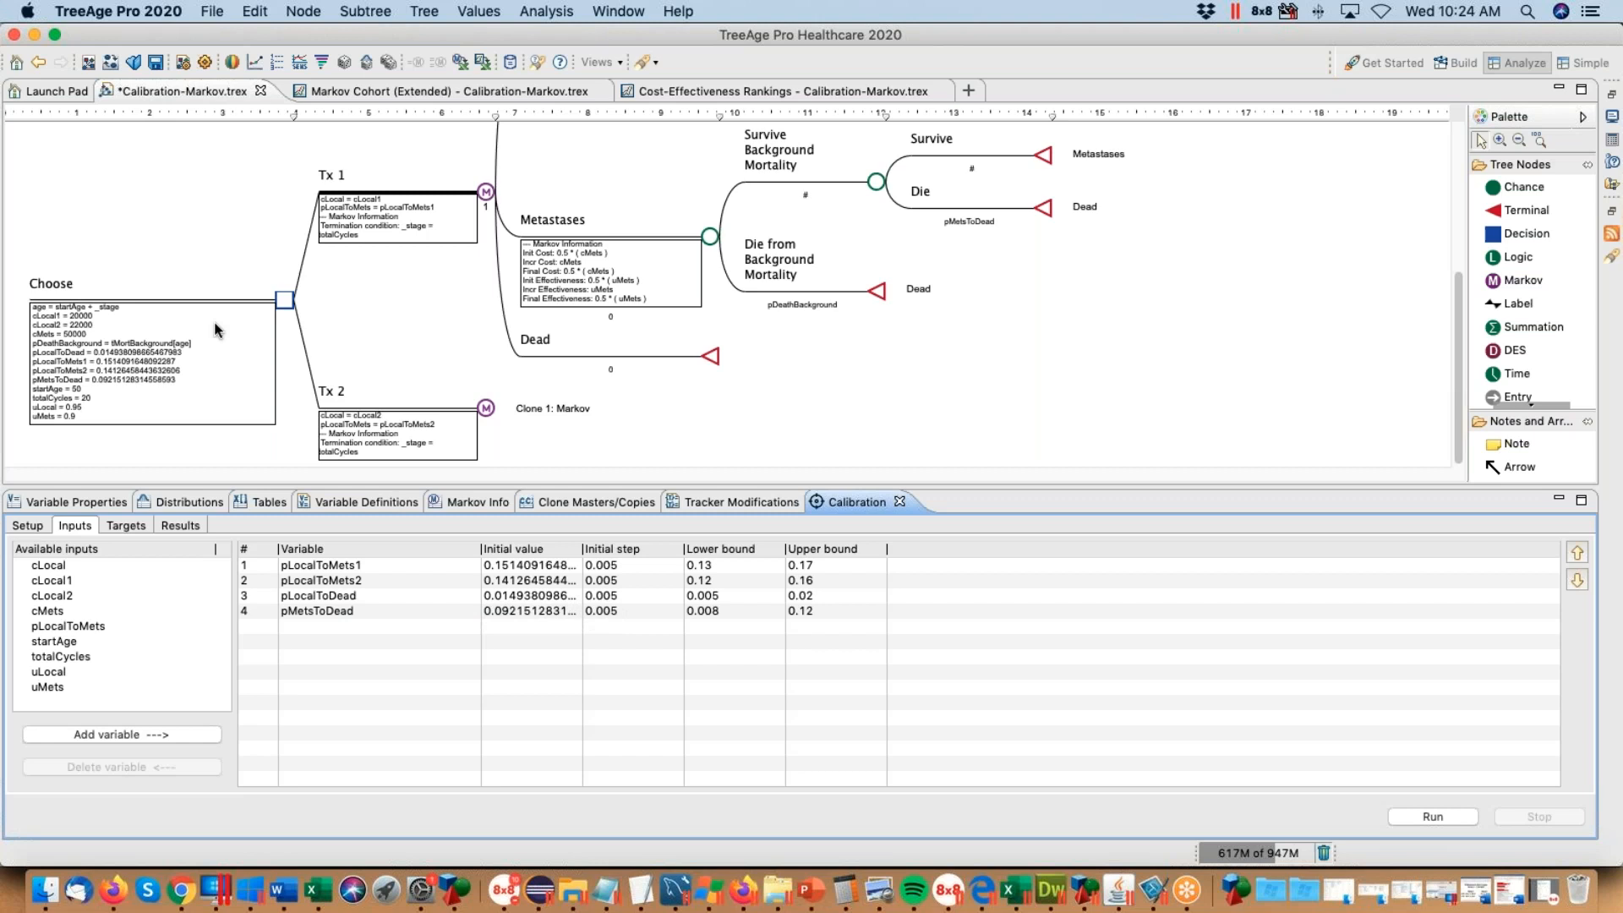
Step: Run cost-effectiveness rankings from the Choose node with the calibrated inputs, check both strategies' 5-year survival, and return to the tree
click(285, 300)
click(278, 63)
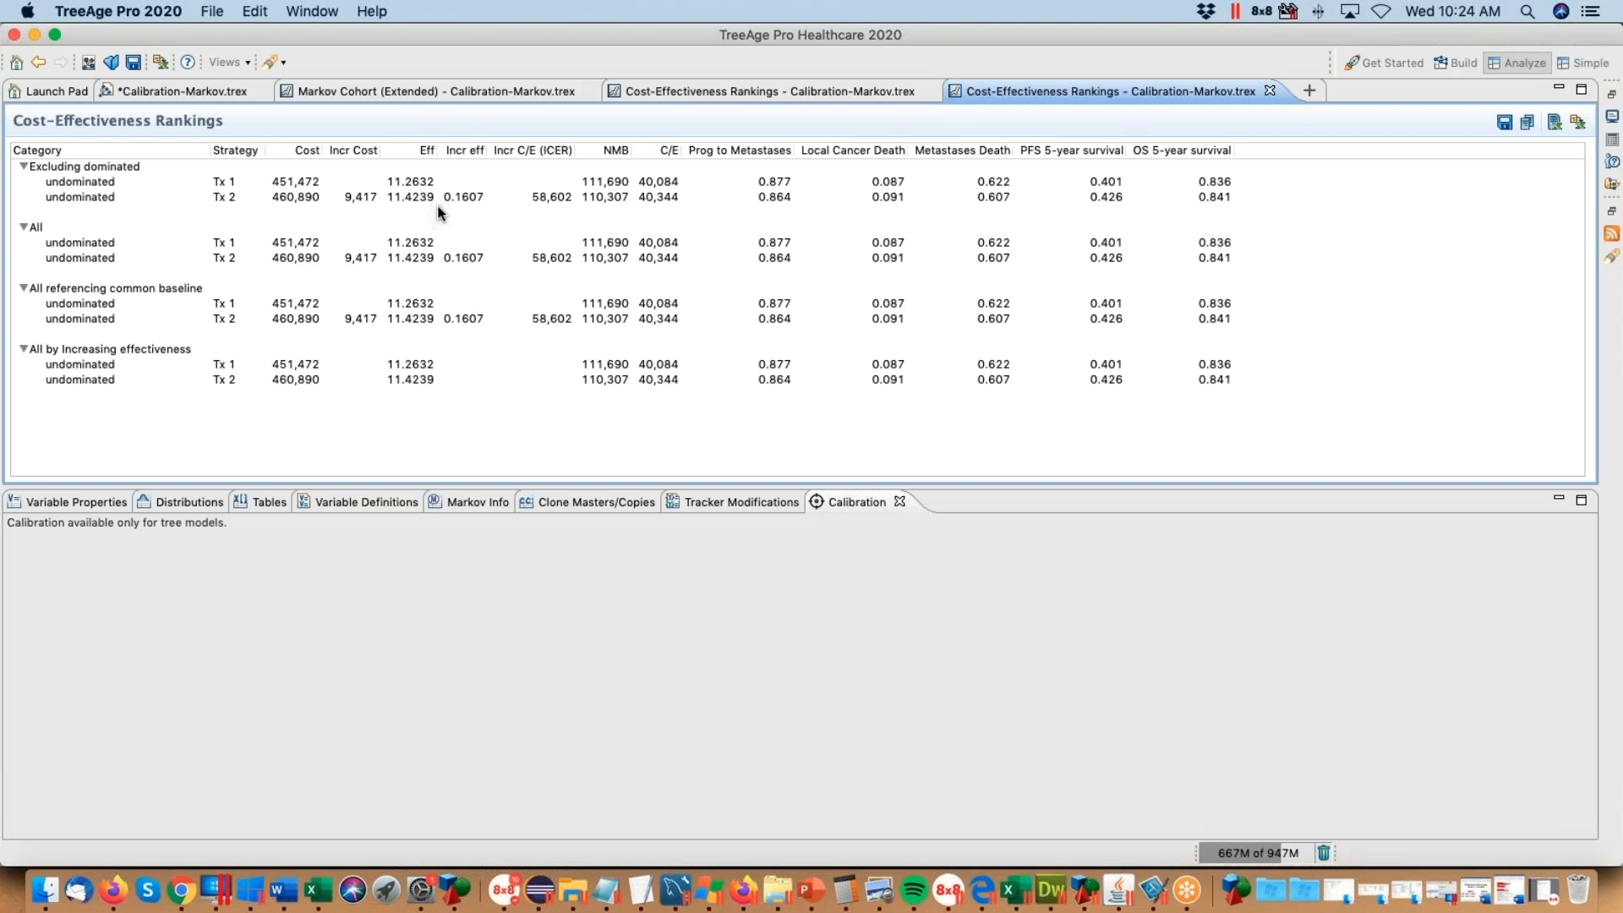
click(183, 92)
click(1604, 523)
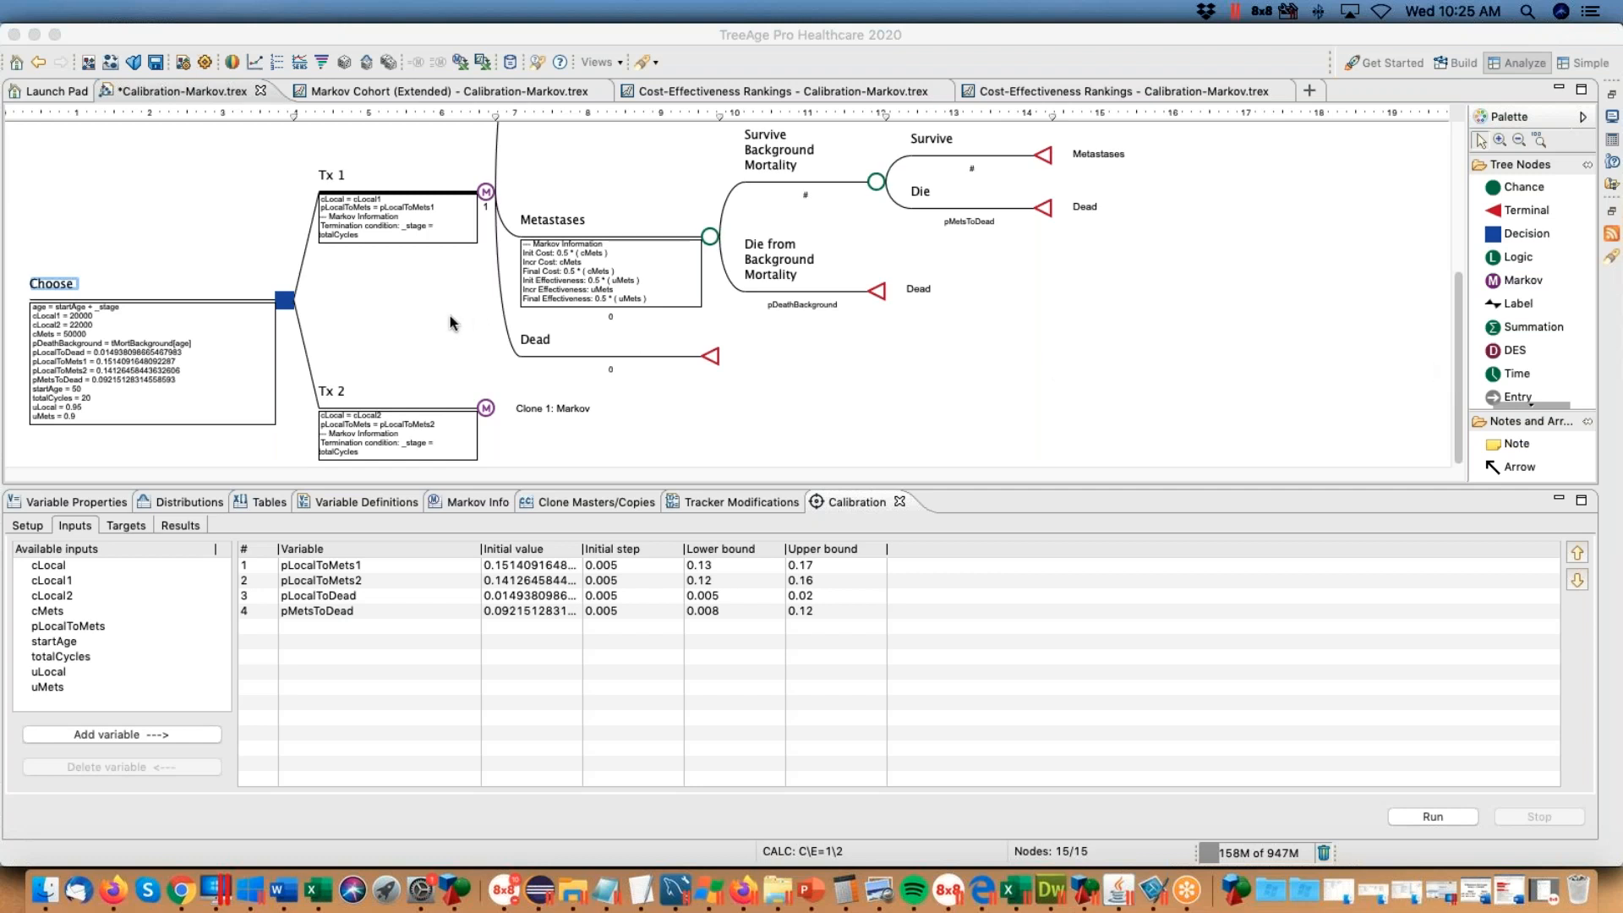
Step: Inspect the scale and shape parameters of a new Weibull distribution, discard it, and return to the calibration inputs
click(178, 500)
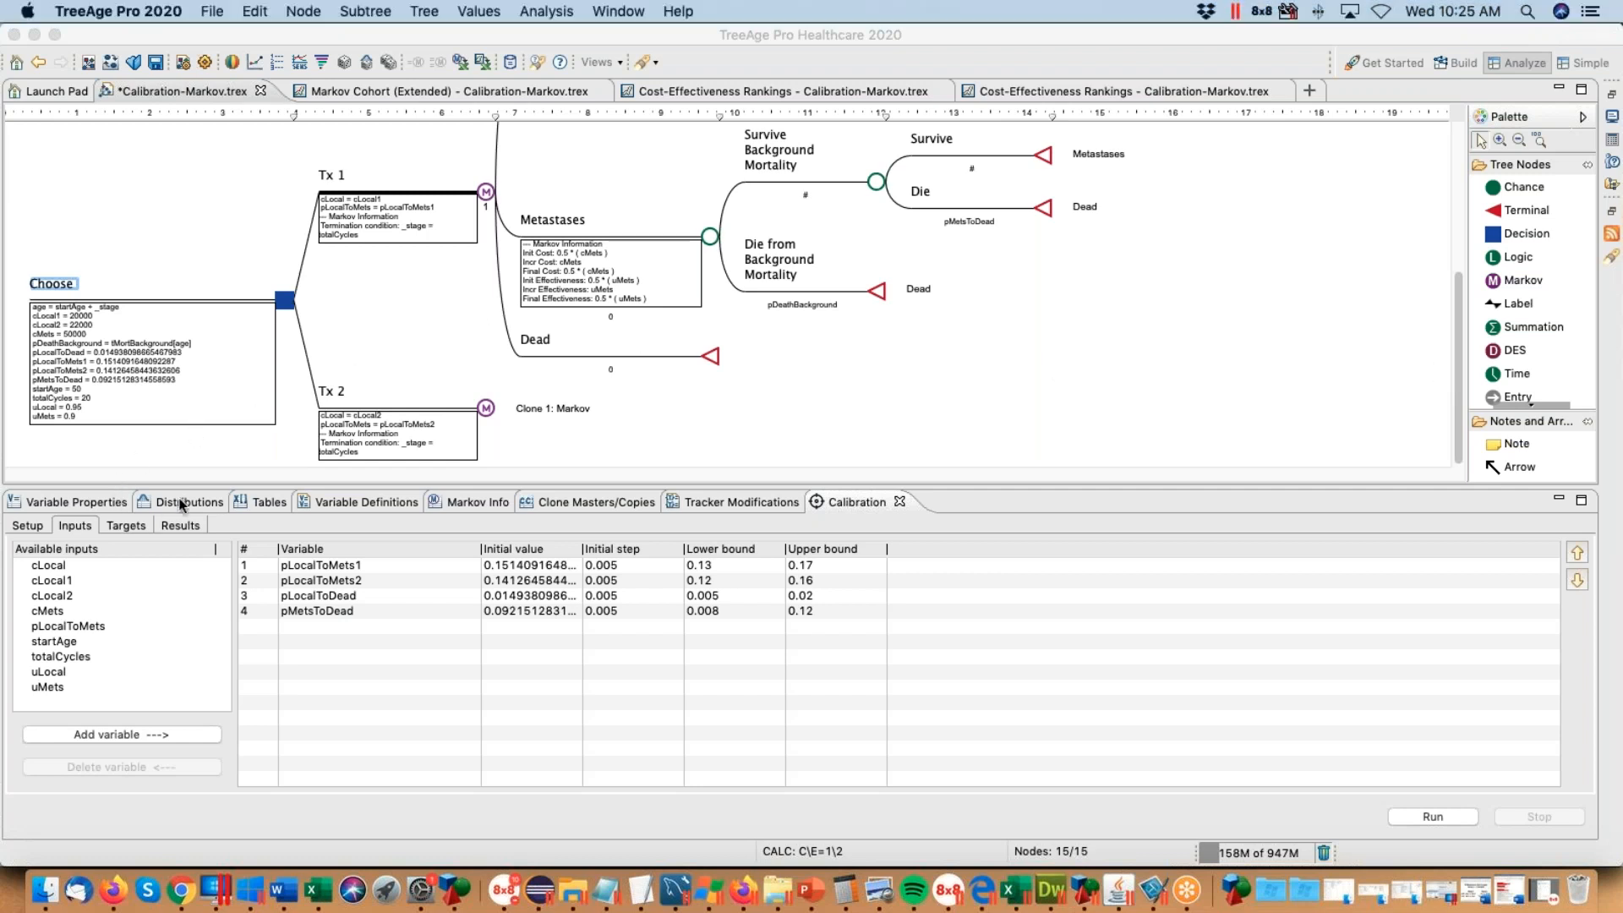
click(177, 499)
click(38, 526)
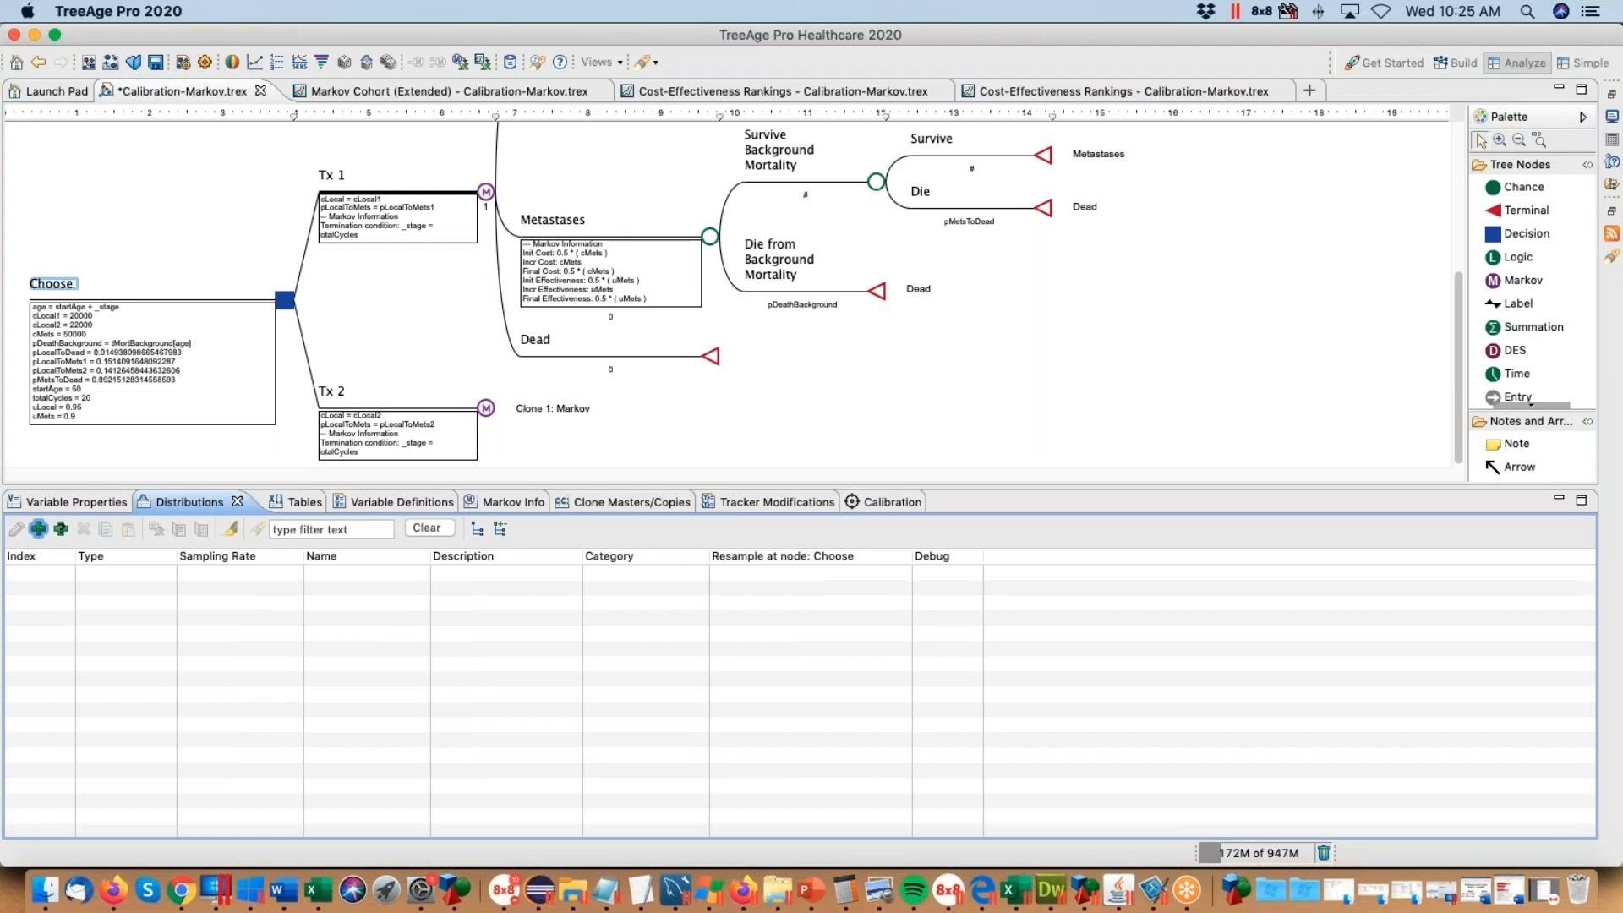
drag(642, 185, 640, 387)
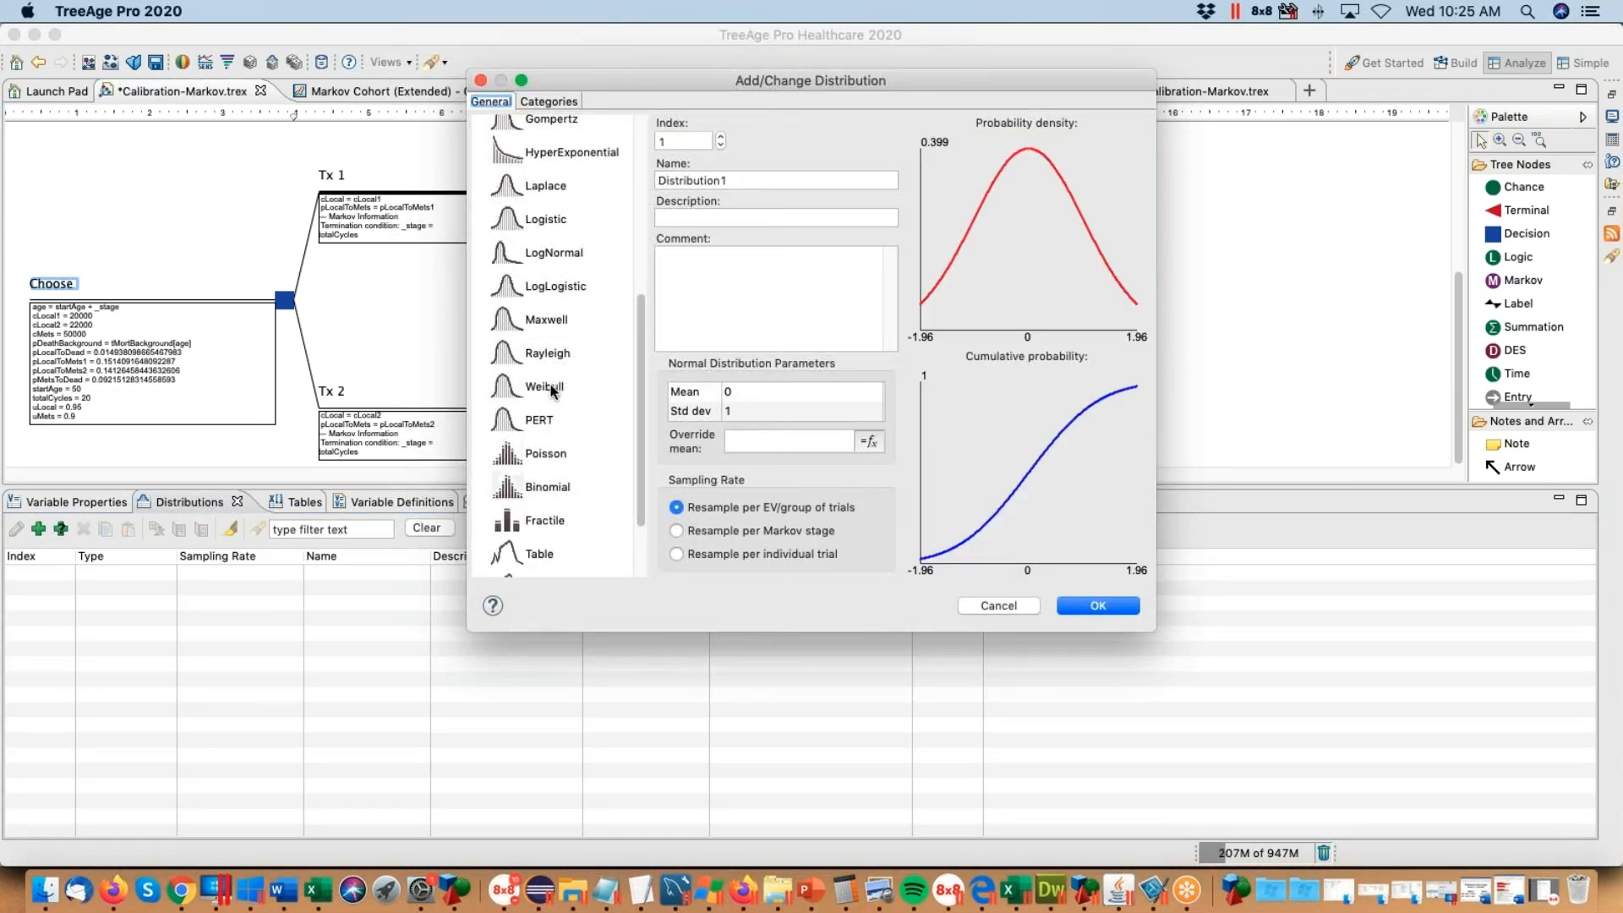
click(552, 388)
click(795, 394)
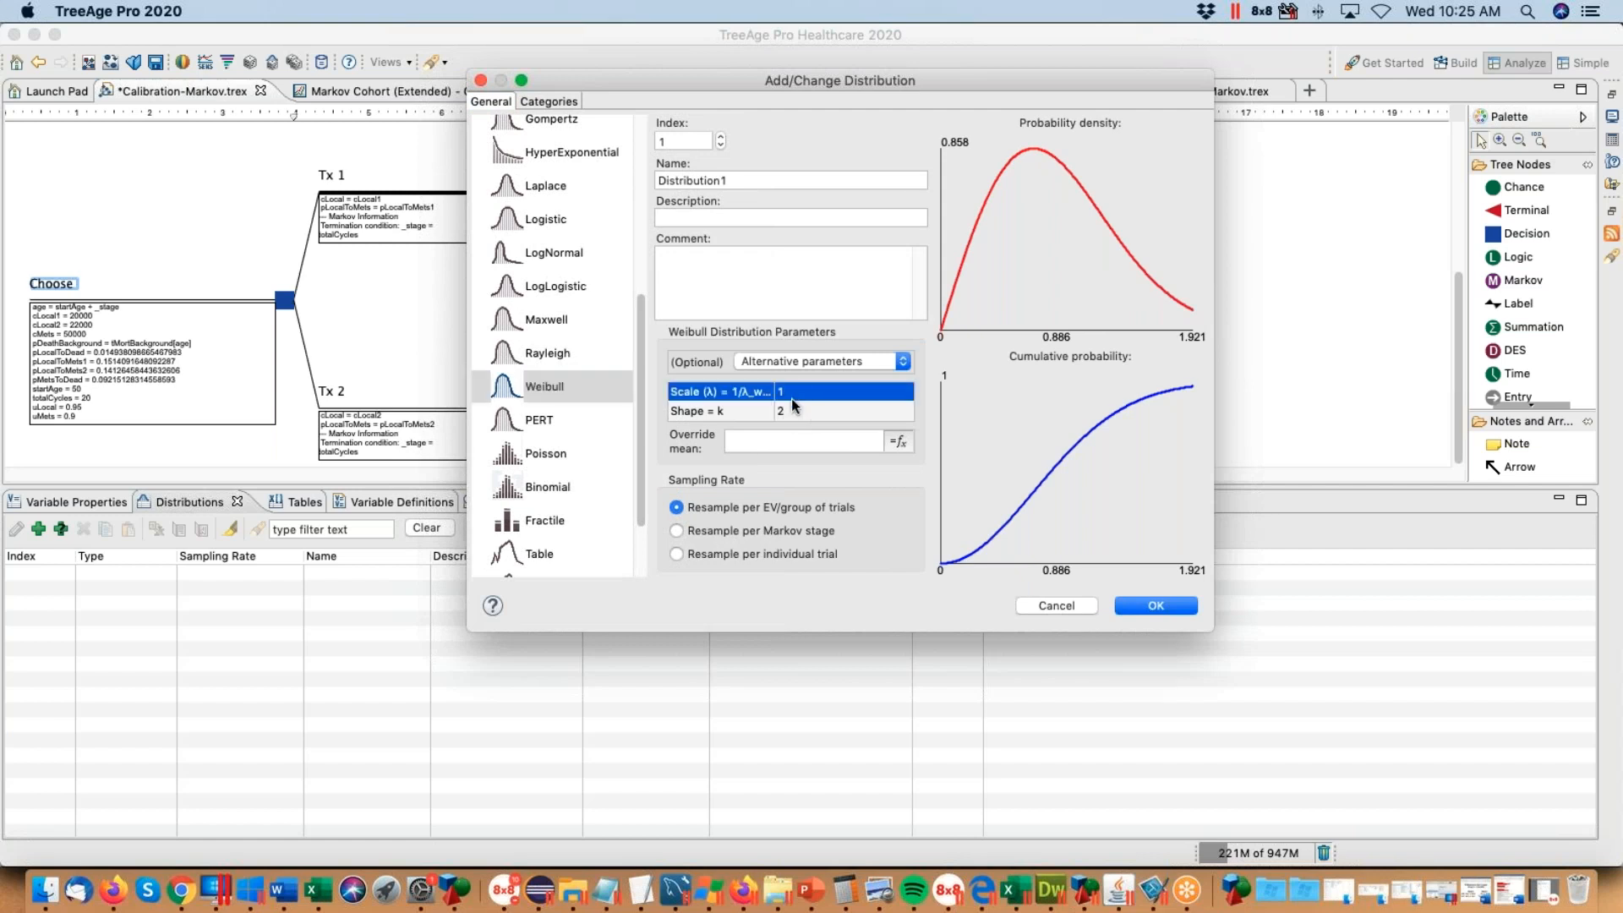
click(789, 411)
click(792, 392)
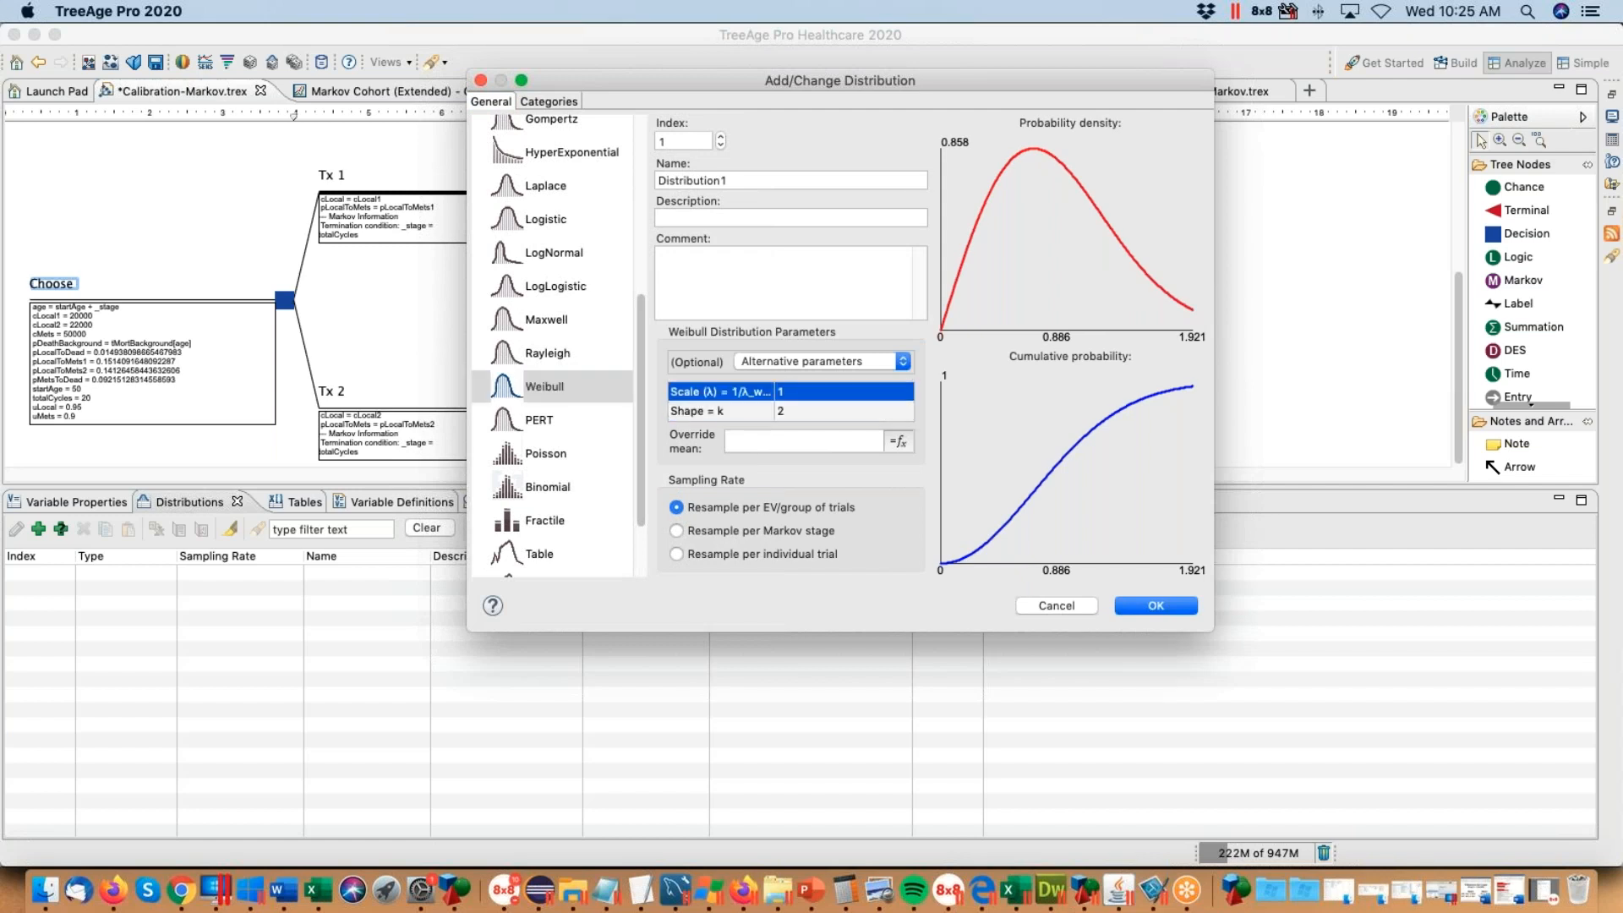
click(791, 393)
click(790, 411)
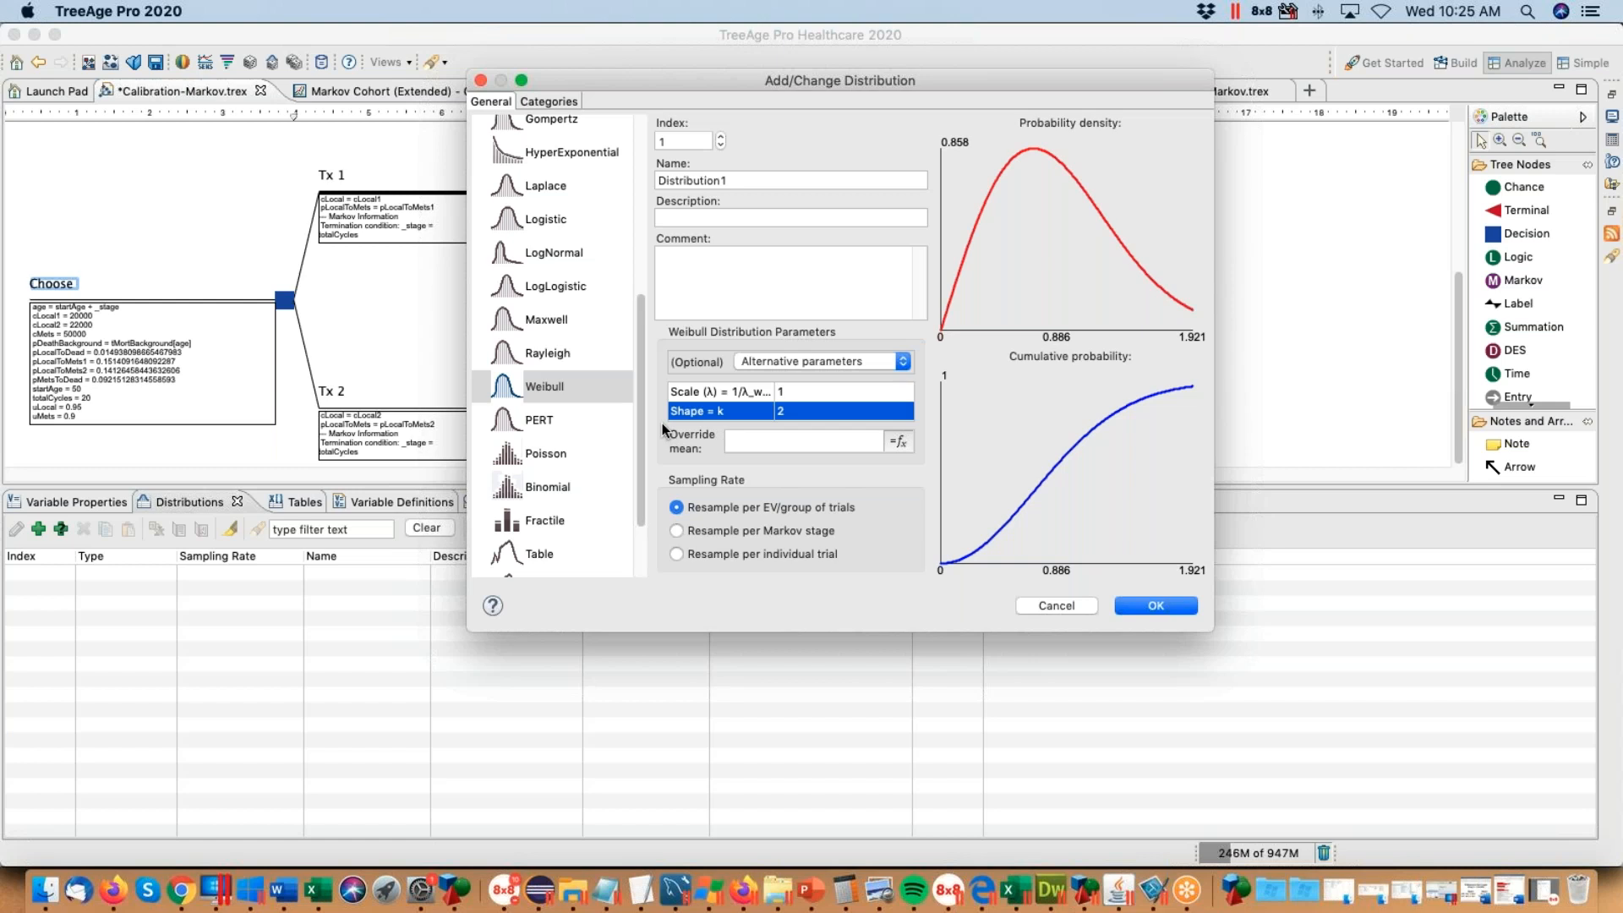
click(1050, 605)
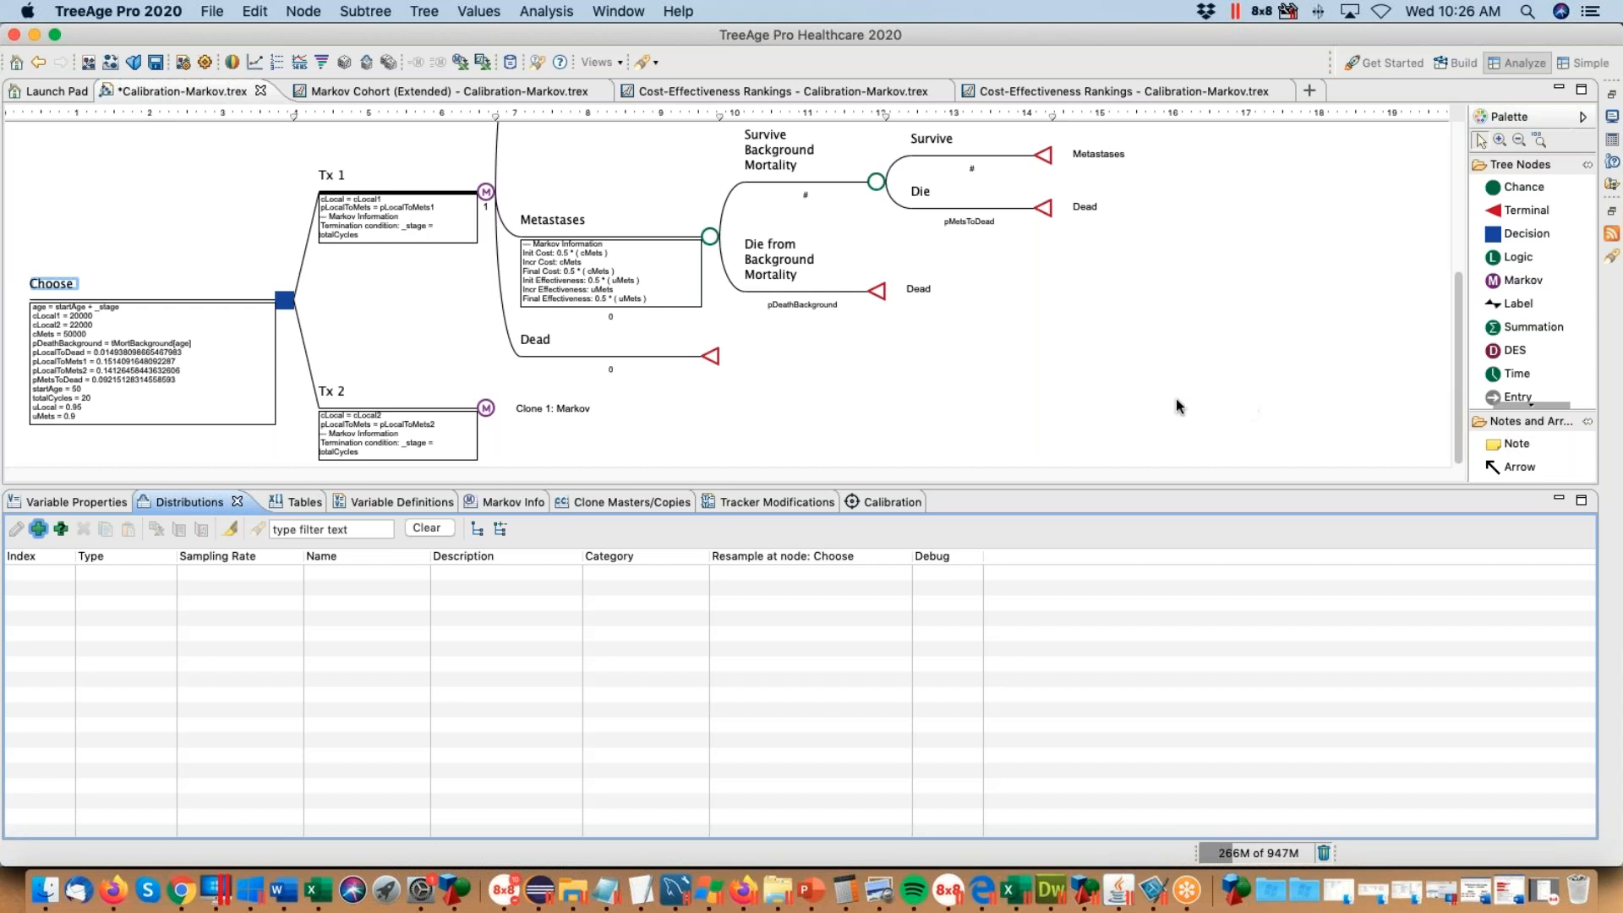
click(898, 502)
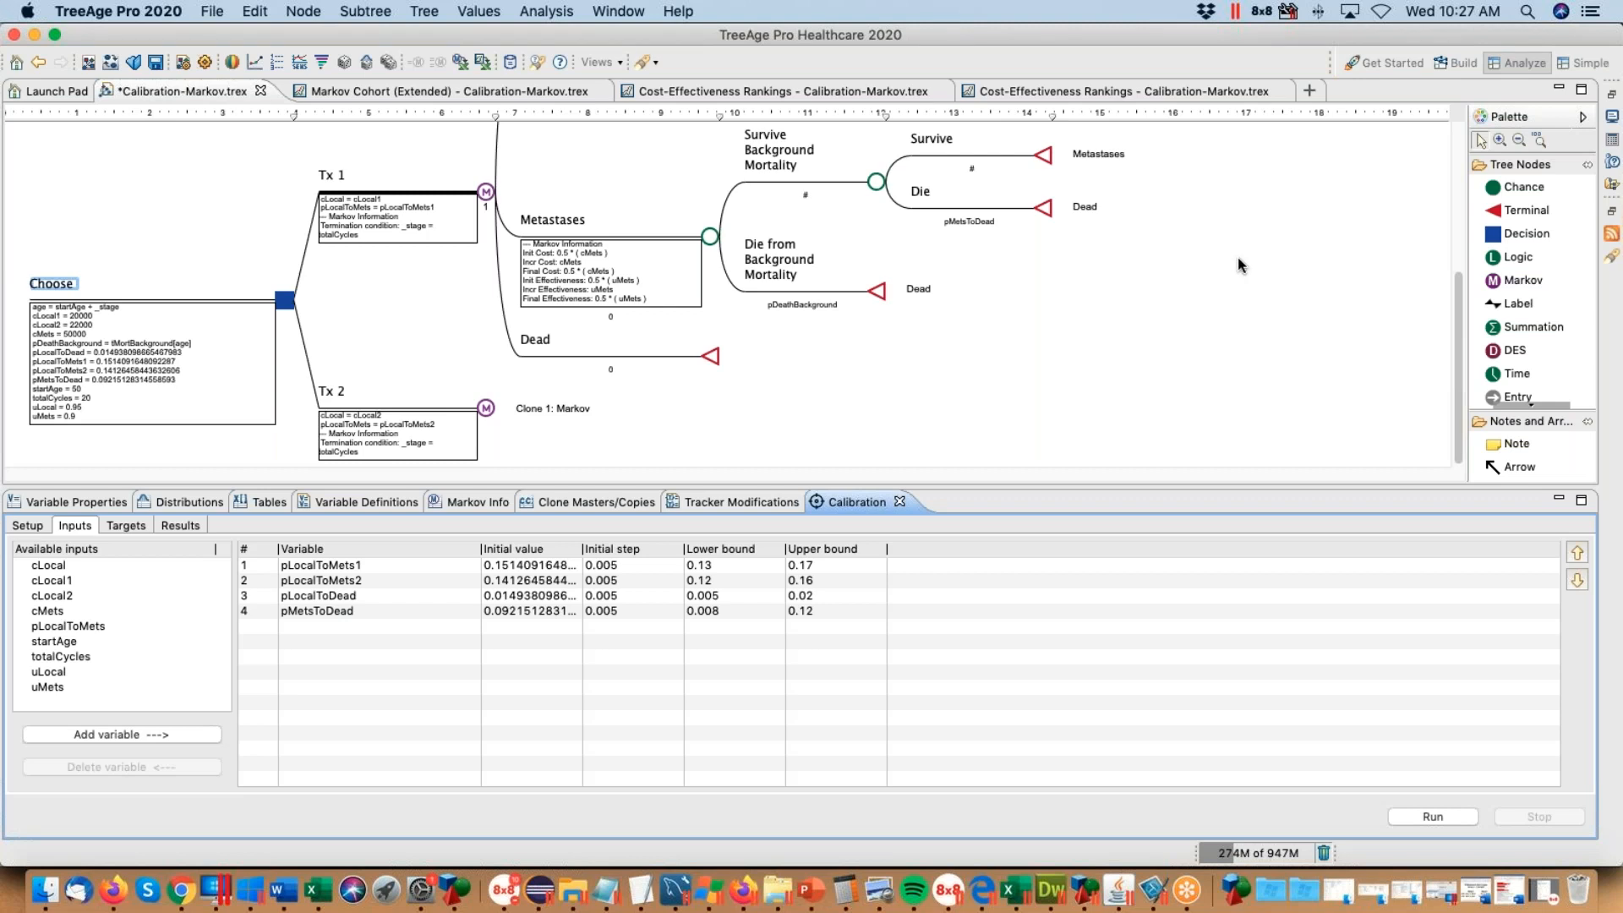
Step: Locate the Update command among TreeAge Pro's help options
key(super+Tab)
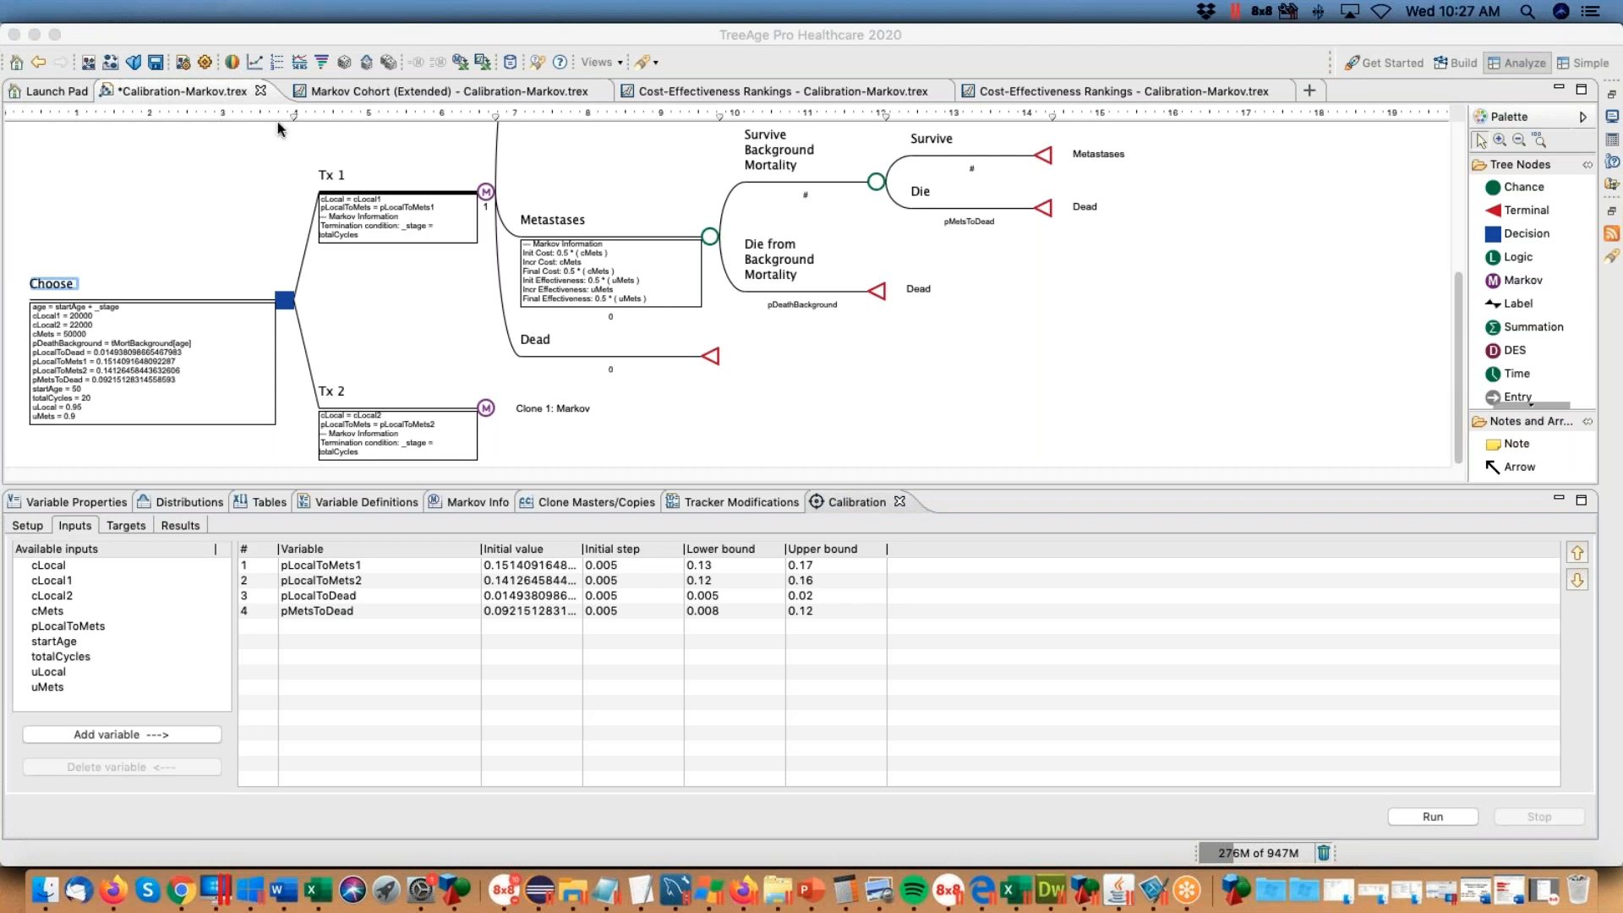
click(200, 213)
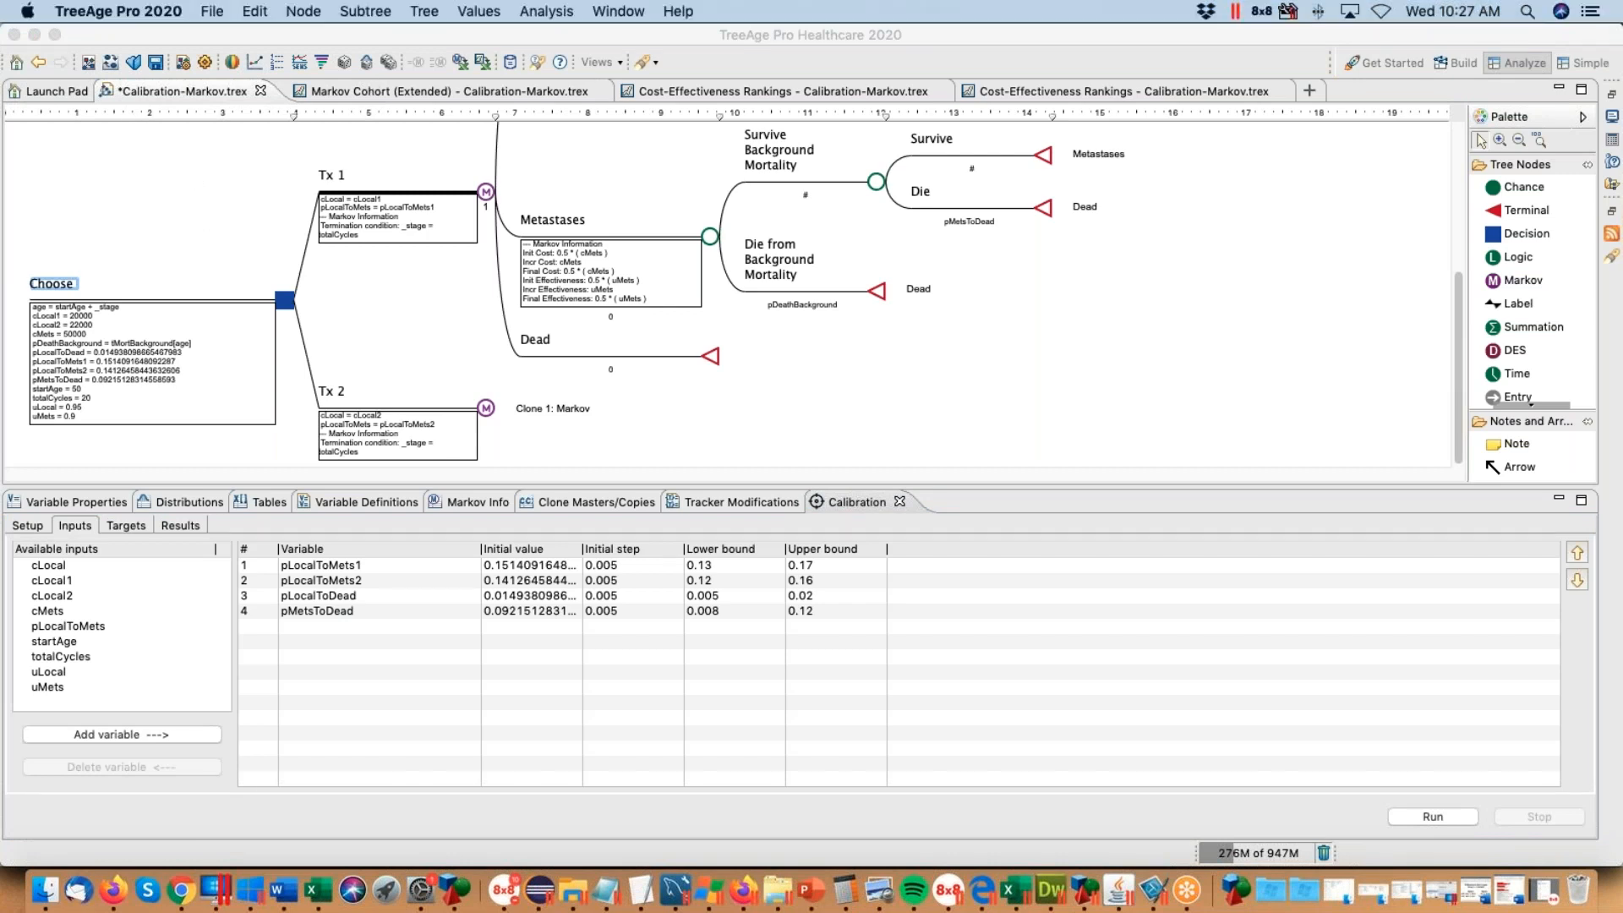
click(678, 11)
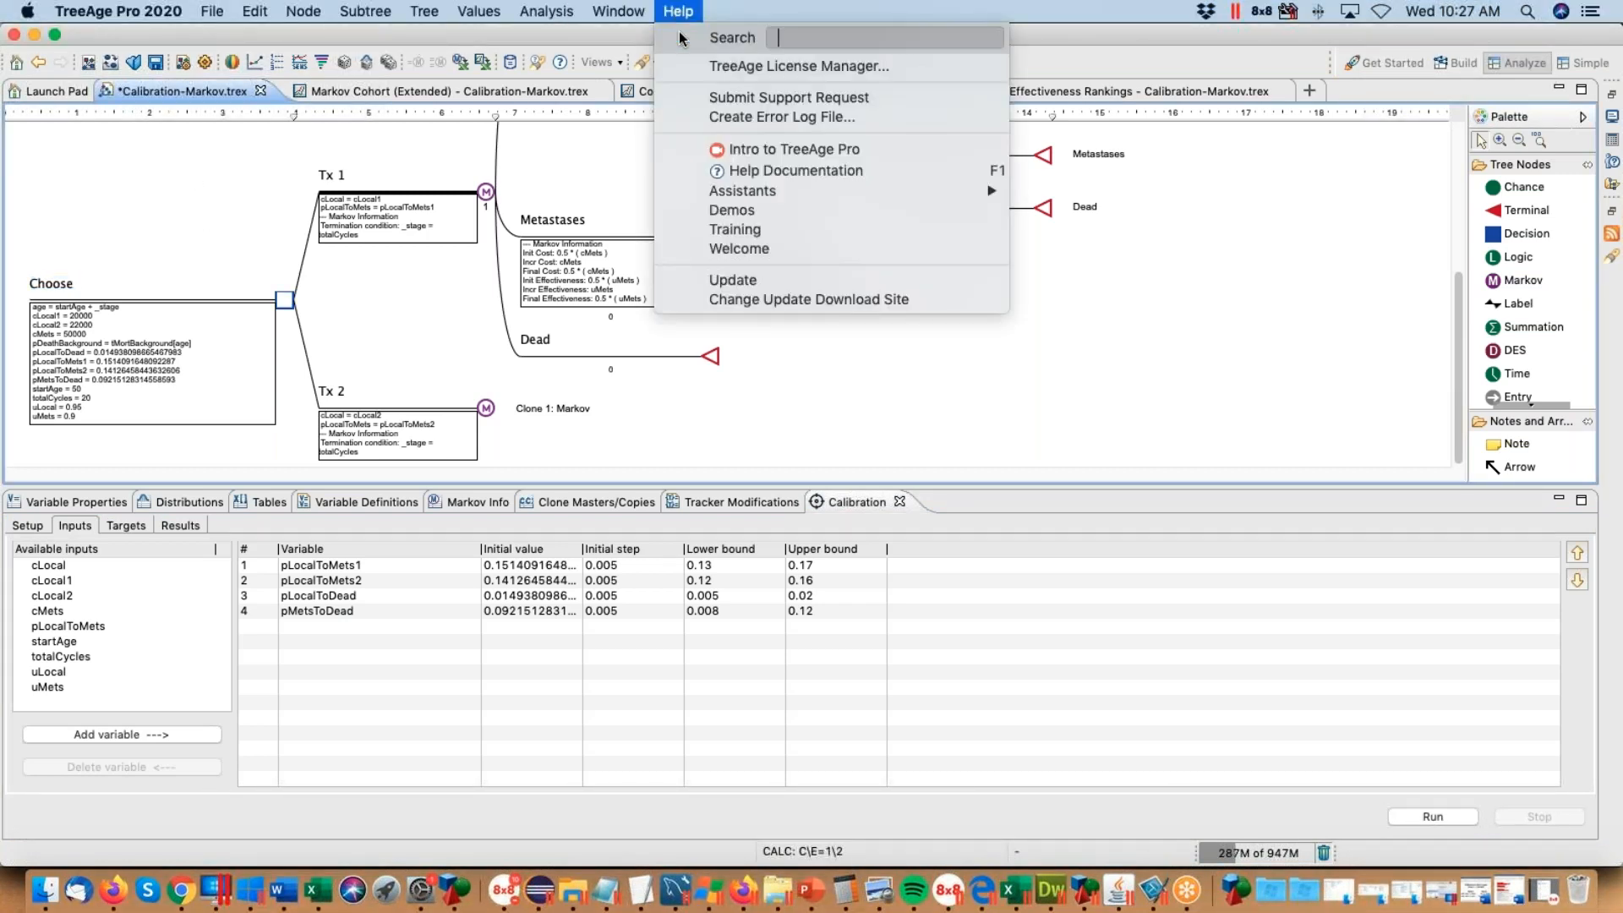
click(761, 280)
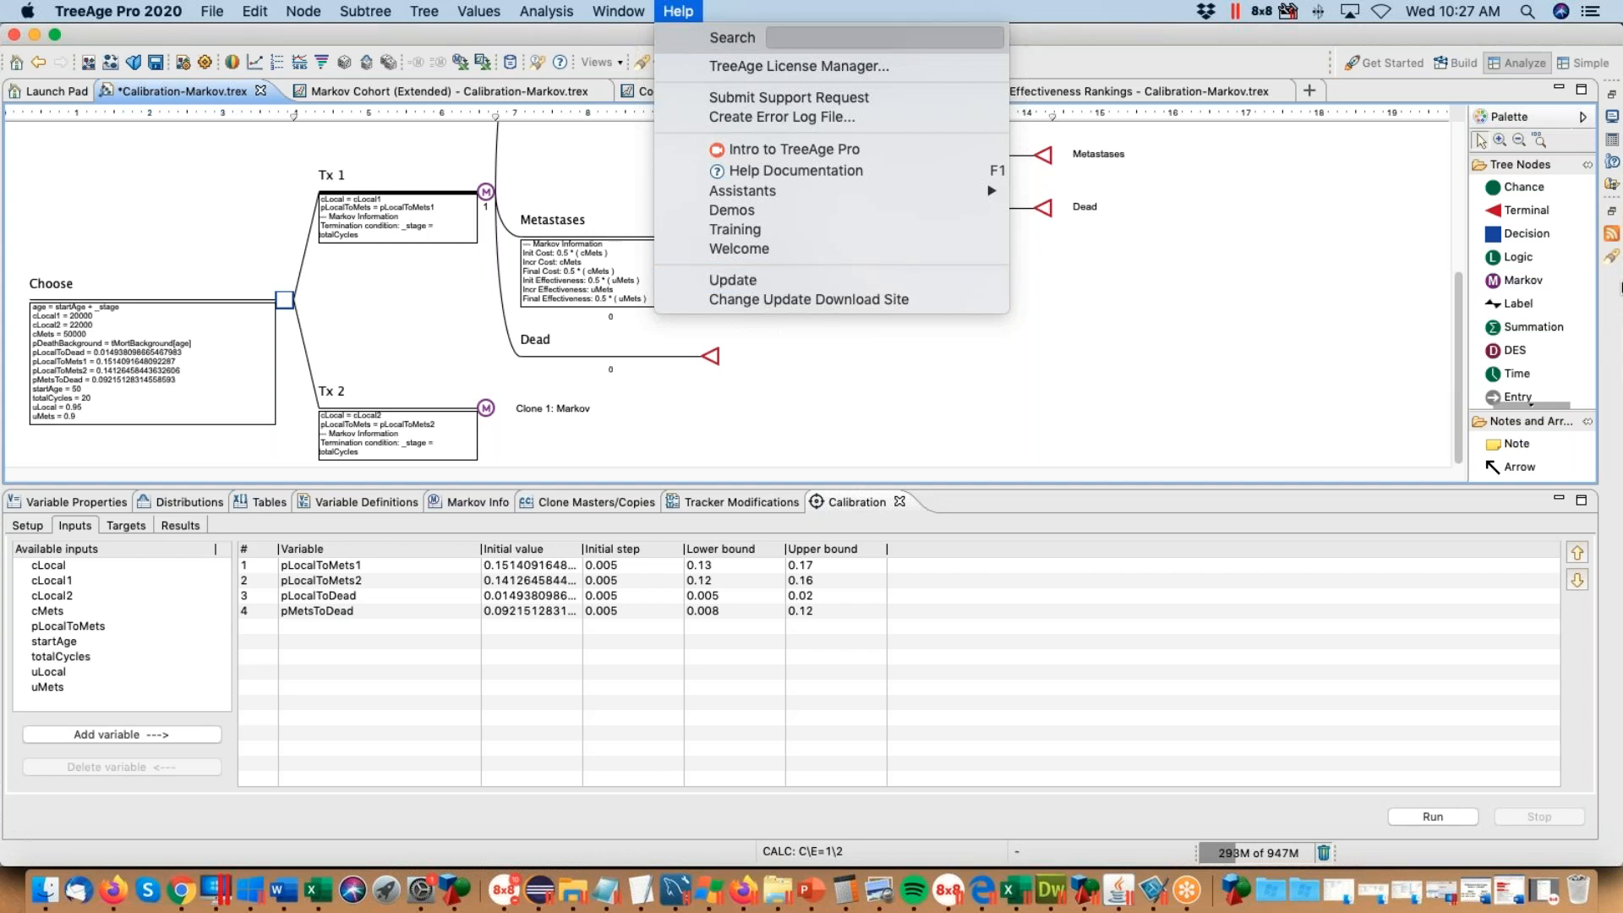